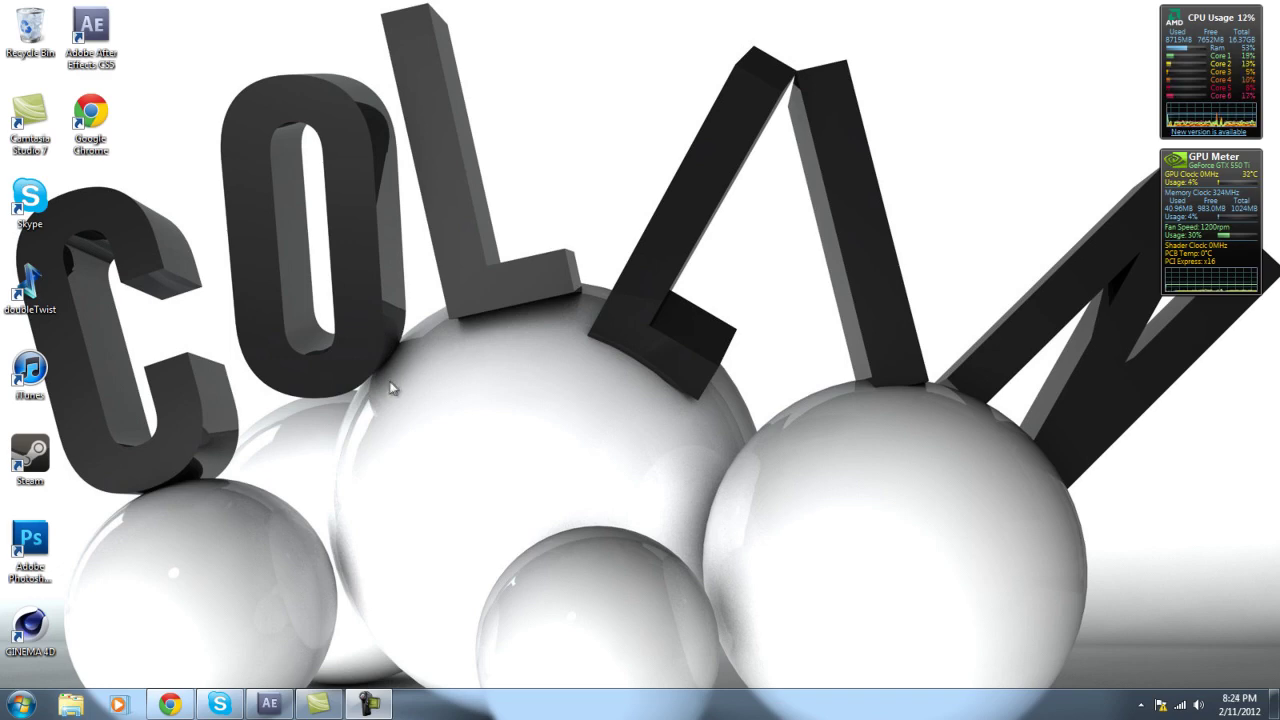
# Step: Browse the Video Copilot site in the browser, then close it
pyautogui.click(169, 704)
pyautogui.scroll(-2, 313, 342)
pyautogui.scroll(2, 313, 341)
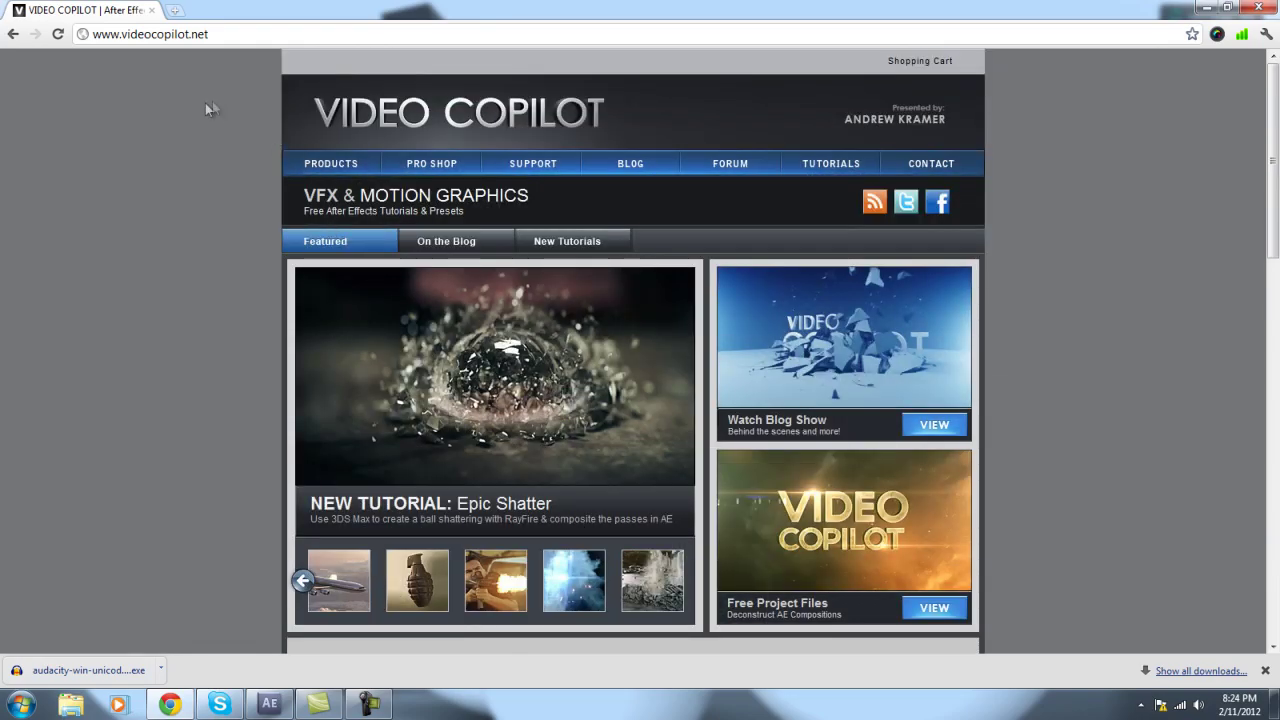
pyautogui.scroll(-10, 206, 145)
pyautogui.scroll(10, 233, 187)
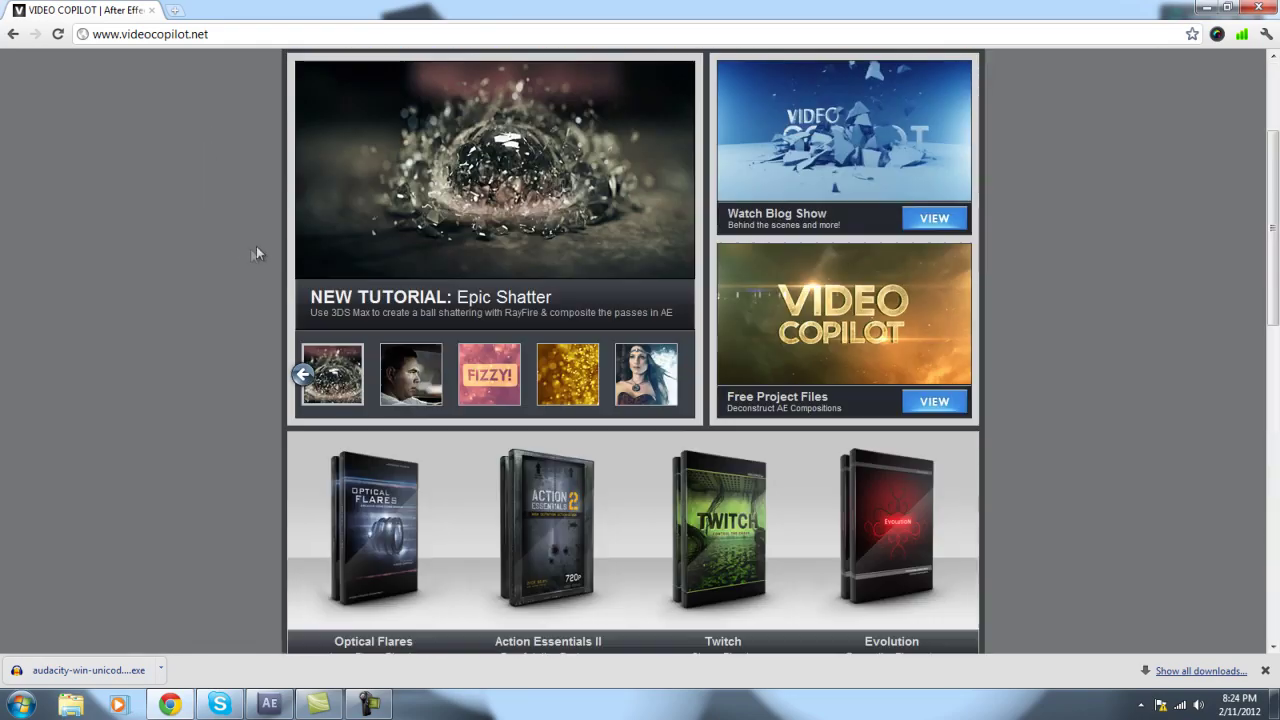
pyautogui.scroll(-4, 200, 286)
pyautogui.scroll(4, 200, 286)
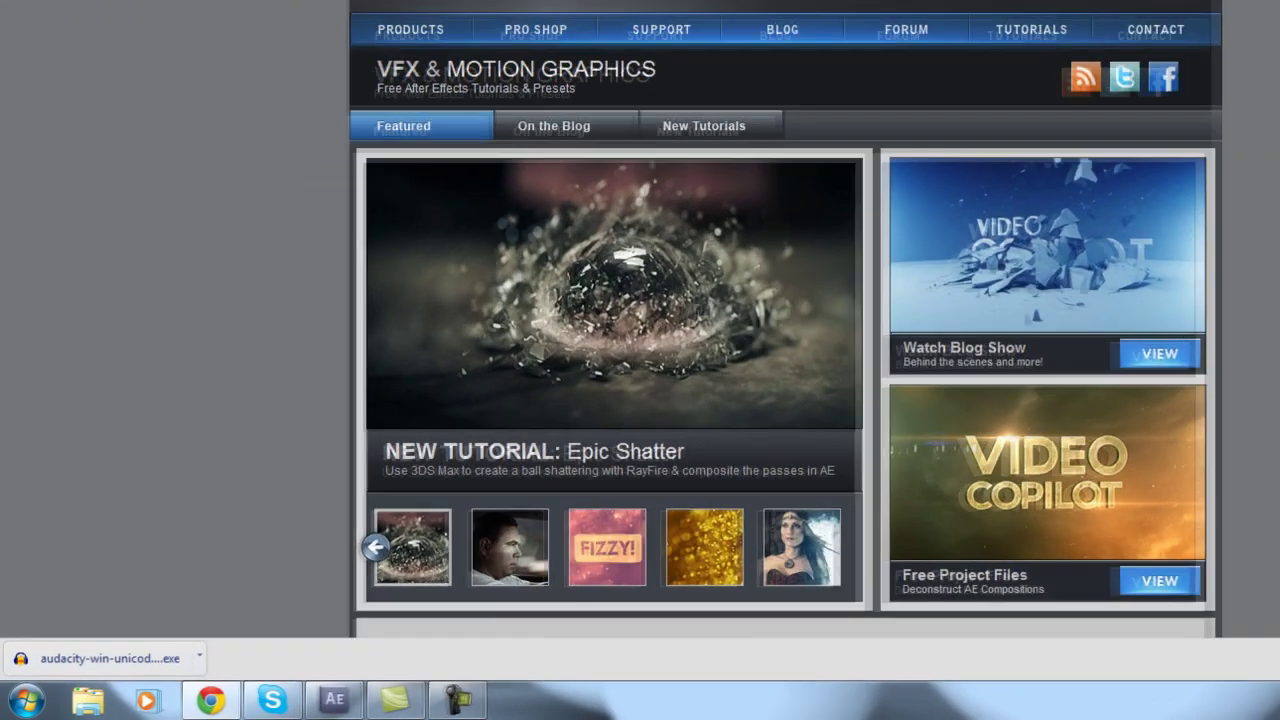
pyautogui.click(1212, 8)
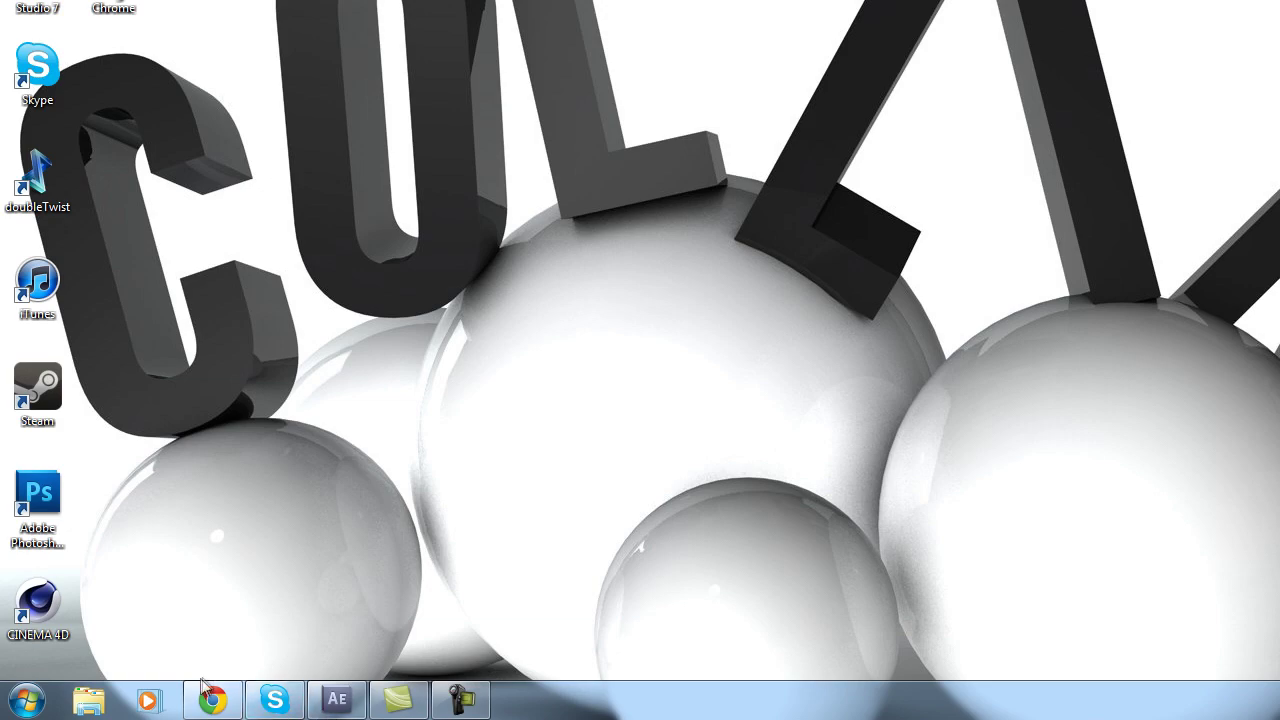
# Step: Return to the After Effects project, scrub to the gunshot and start a new composition
pyautogui.moveTo(337, 700)
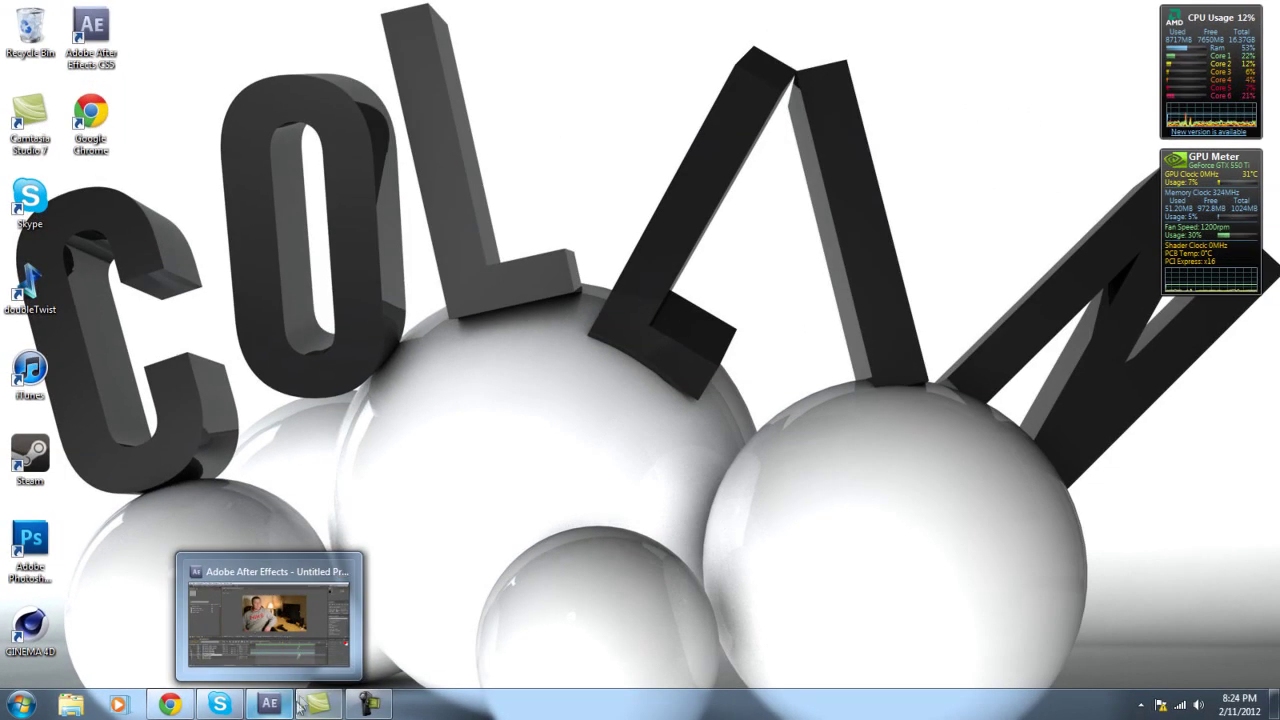
pyautogui.click(278, 625)
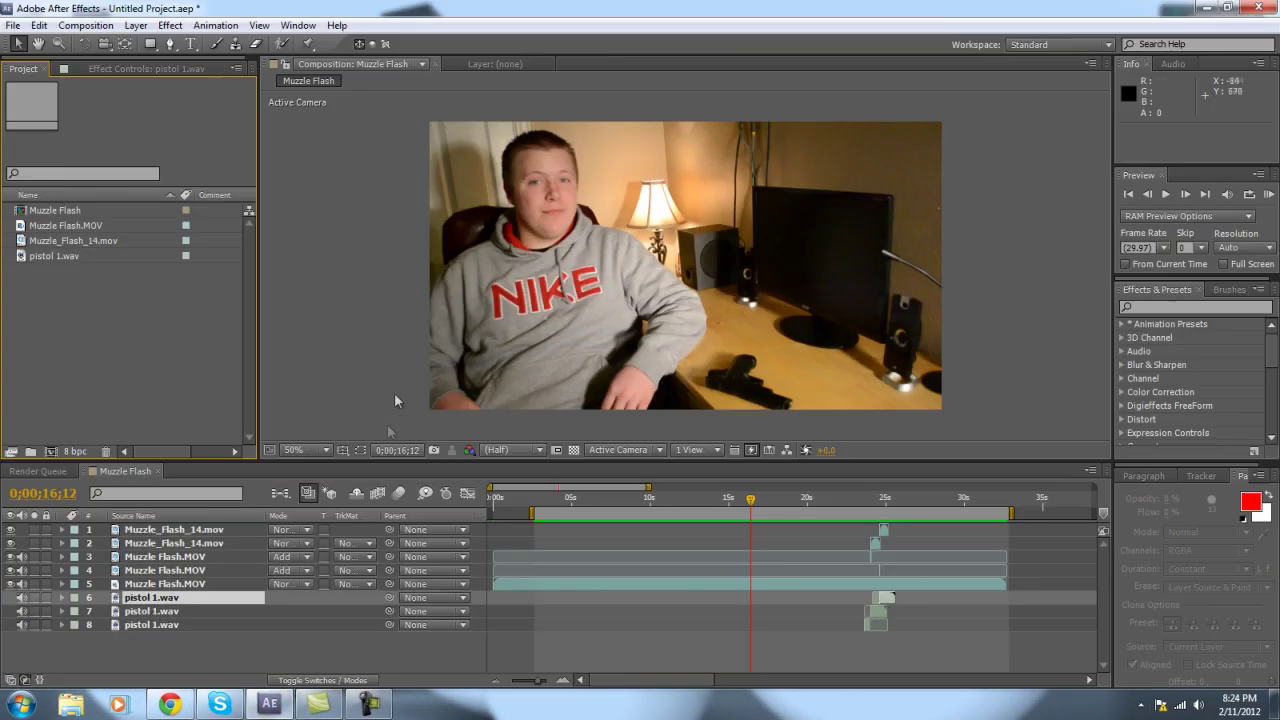
pyautogui.moveTo(751, 505); pyautogui.dragTo(879, 517)
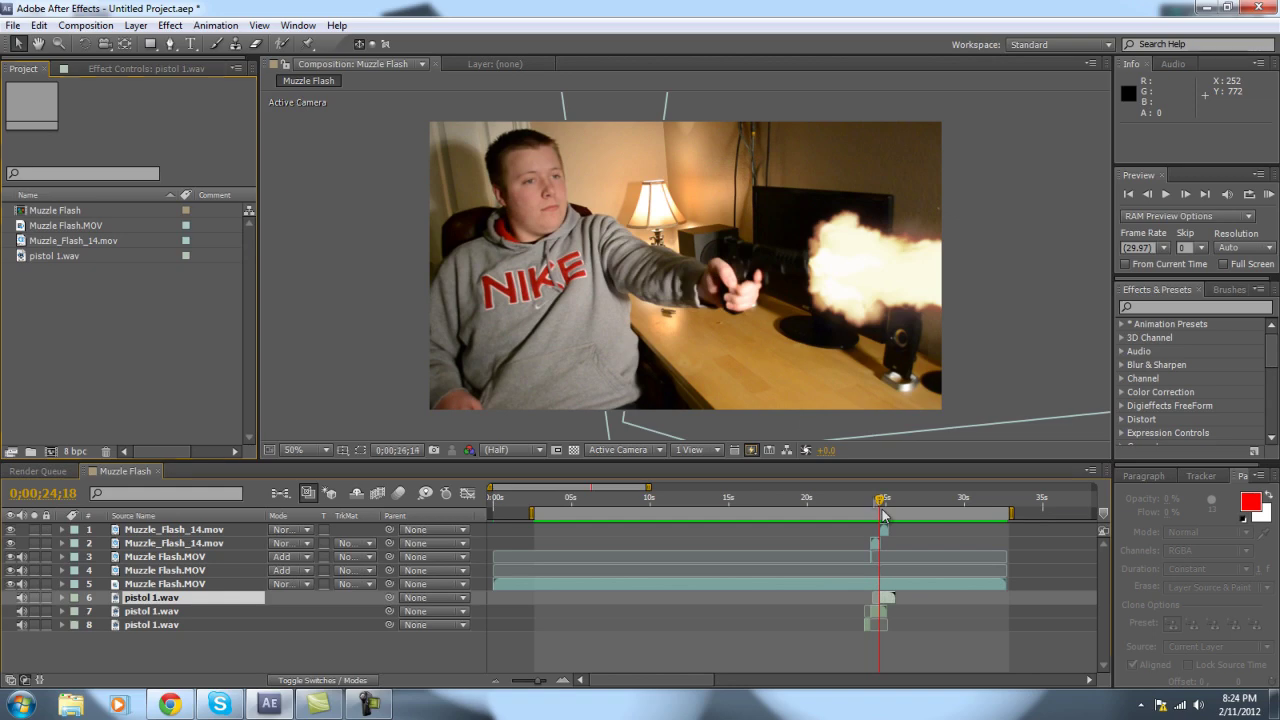
pyautogui.click(95, 26)
pyautogui.click(115, 44)
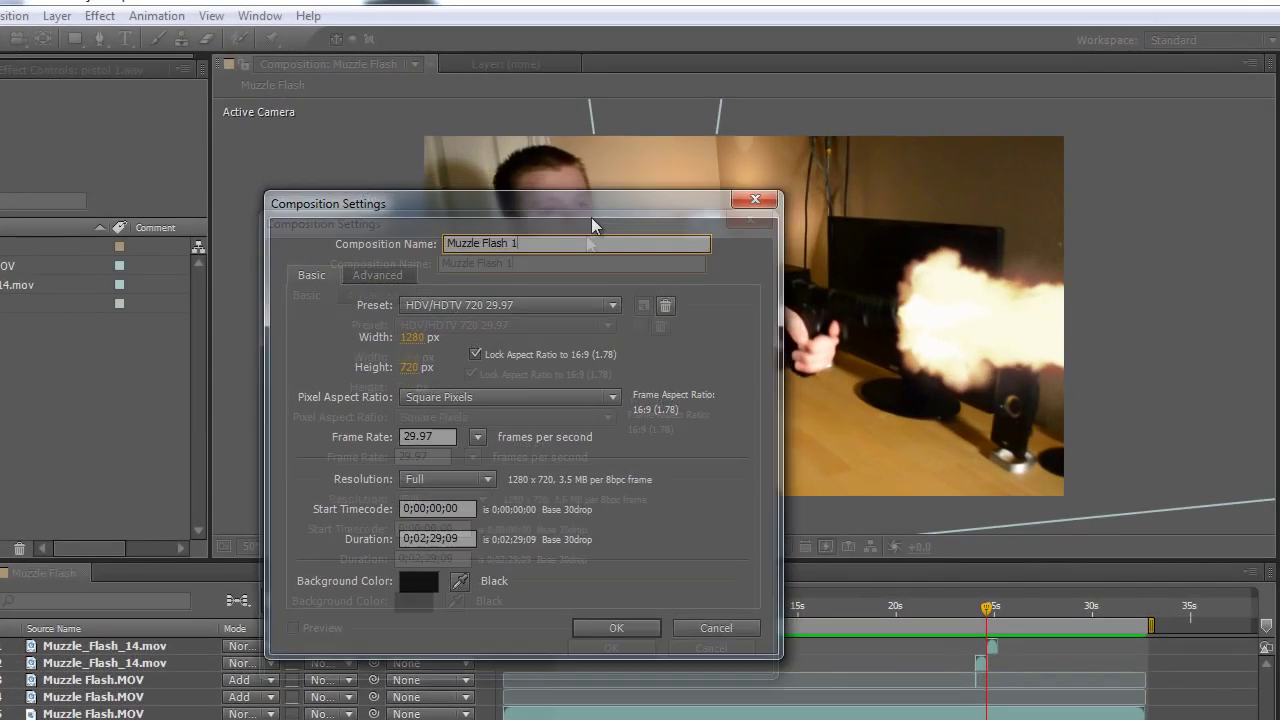
# Step: Create the 'Muzzle Flash 1' composition with the HDV/HDTV 720 29.97 preset (1280×720)
pyautogui.moveTo(566, 170); pyautogui.dragTo(606, 373)
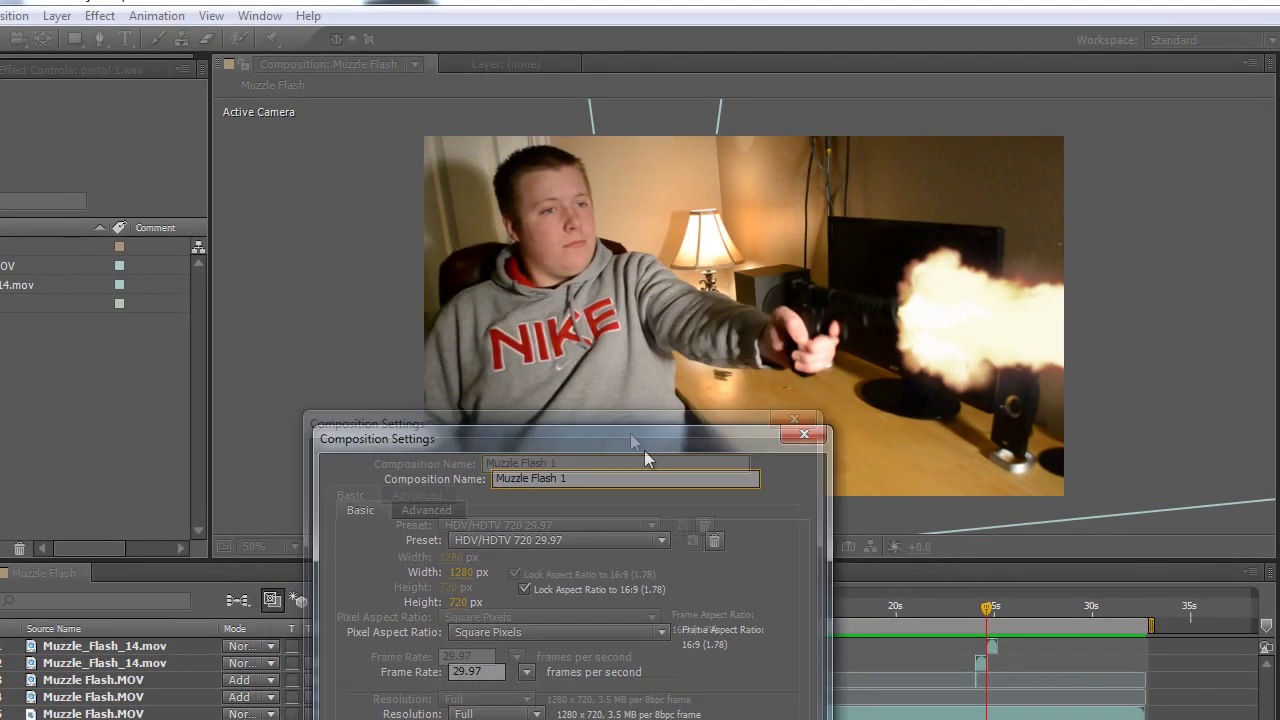
pyautogui.moveTo(644, 450); pyautogui.dragTo(478, 516)
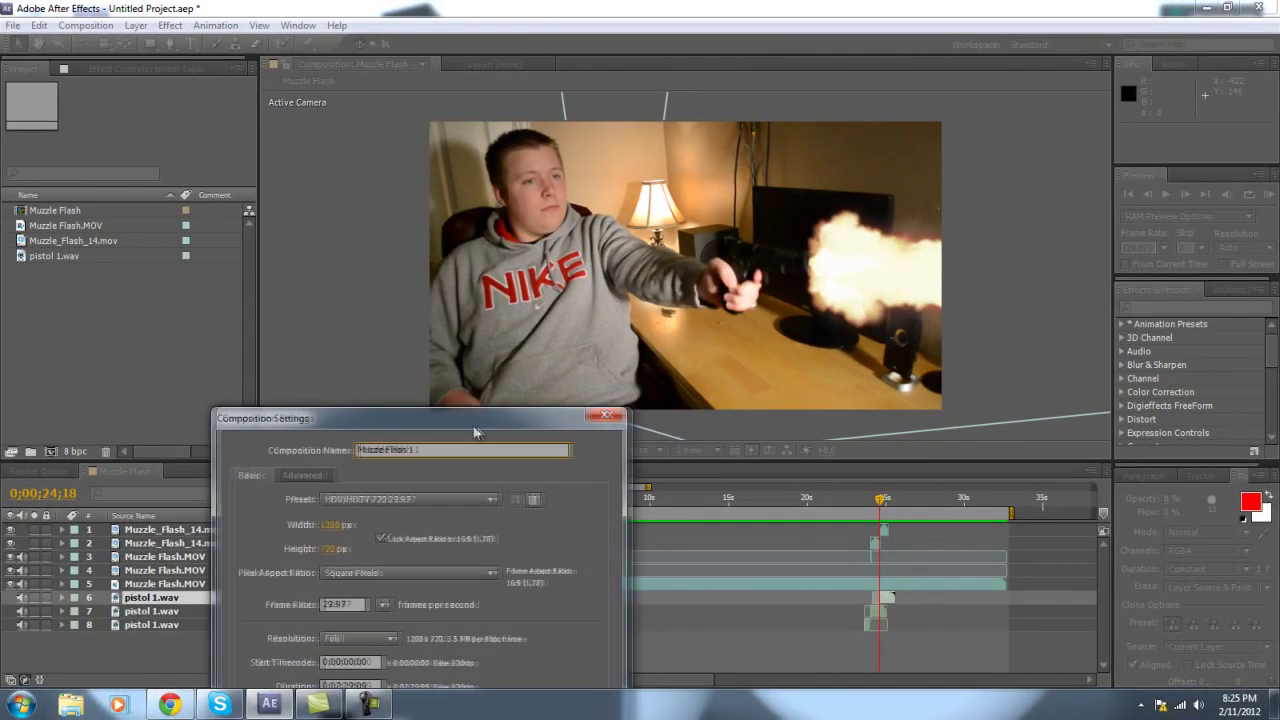
pyautogui.moveTo(473, 432); pyautogui.dragTo(417, 114)
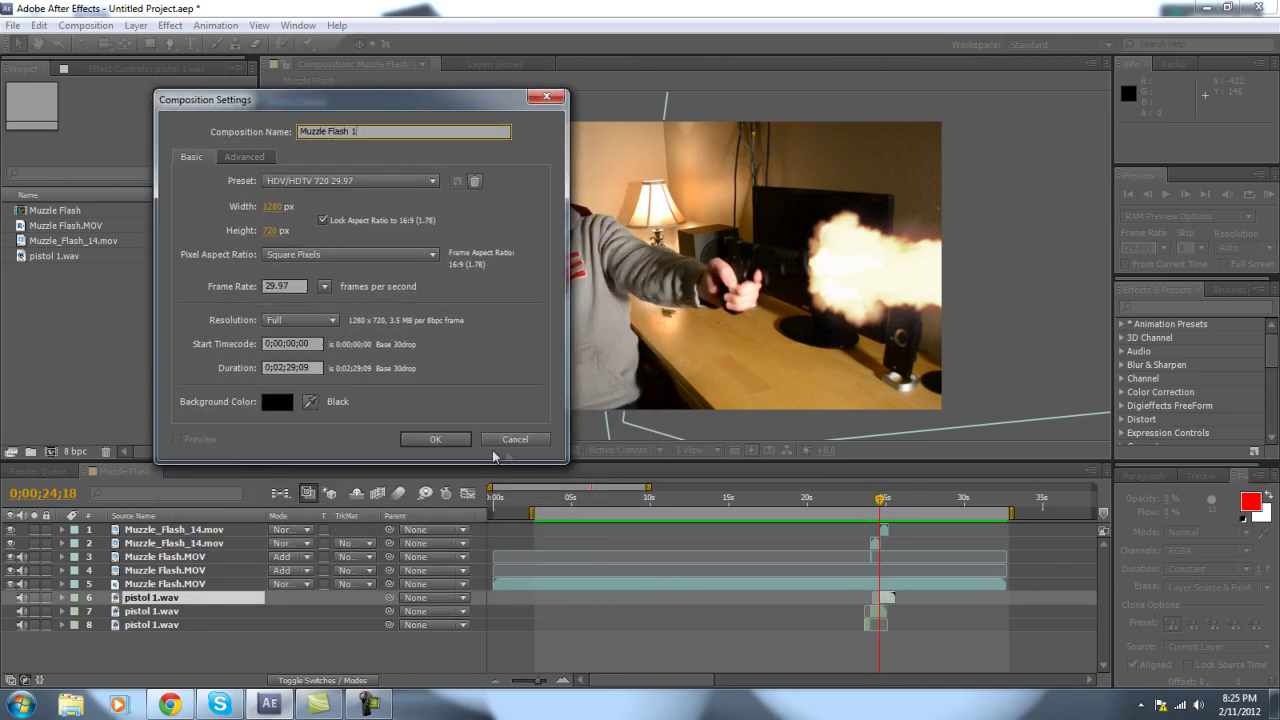
pyautogui.click(436, 439)
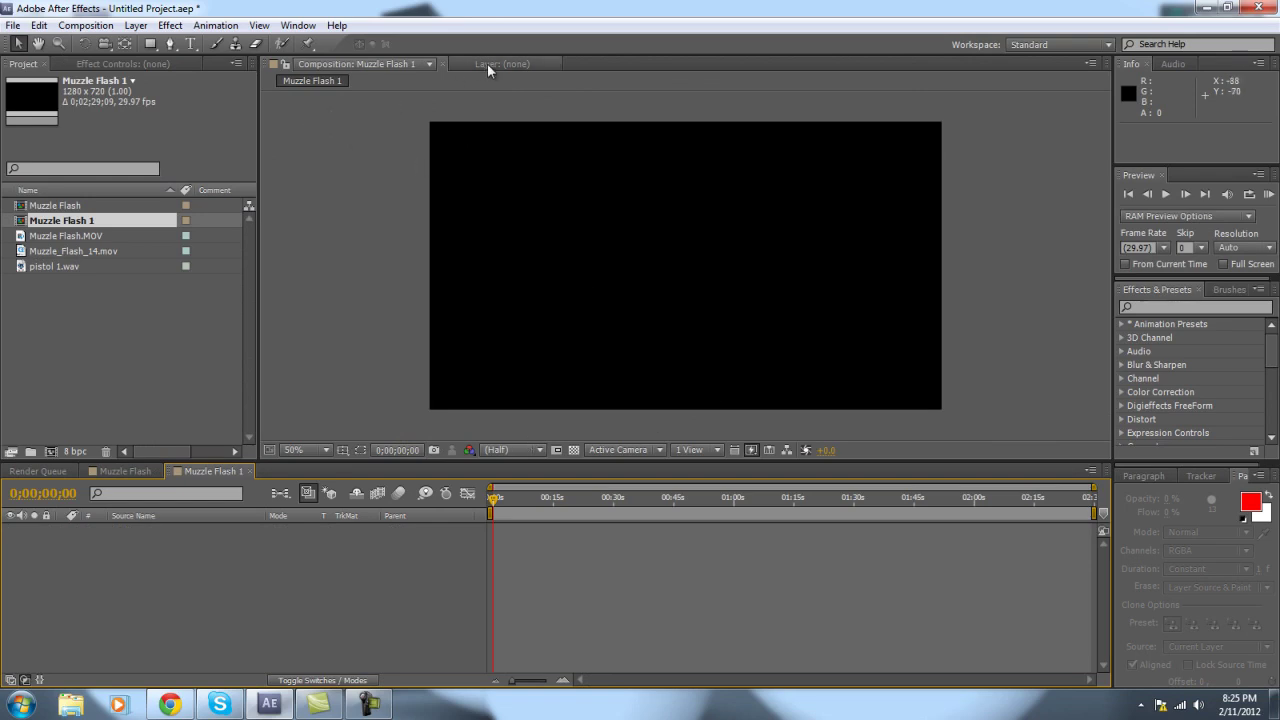
# Step: Add Muzzle Flash.MOV from the Project panel as a layer in Muzzle Flash 1
pyautogui.click(87, 334)
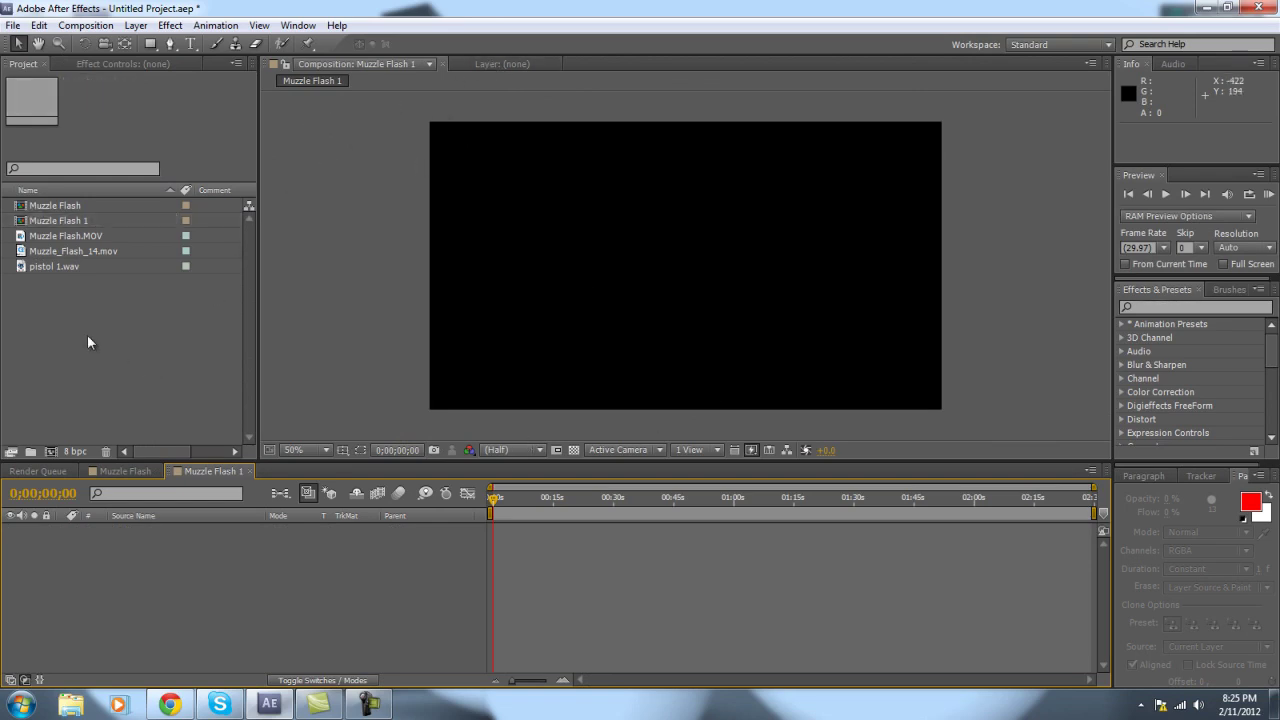
pyautogui.click(62, 236)
pyautogui.moveTo(120, 322); pyautogui.dragTo(103, 349)
pyautogui.moveTo(84, 238); pyautogui.dragTo(430, 527)
# Step: Scrub to about 22 seconds and narrow the work area to roughly 13–31 seconds around the shot
pyautogui.moveTo(506, 498); pyautogui.dragTo(544, 507)
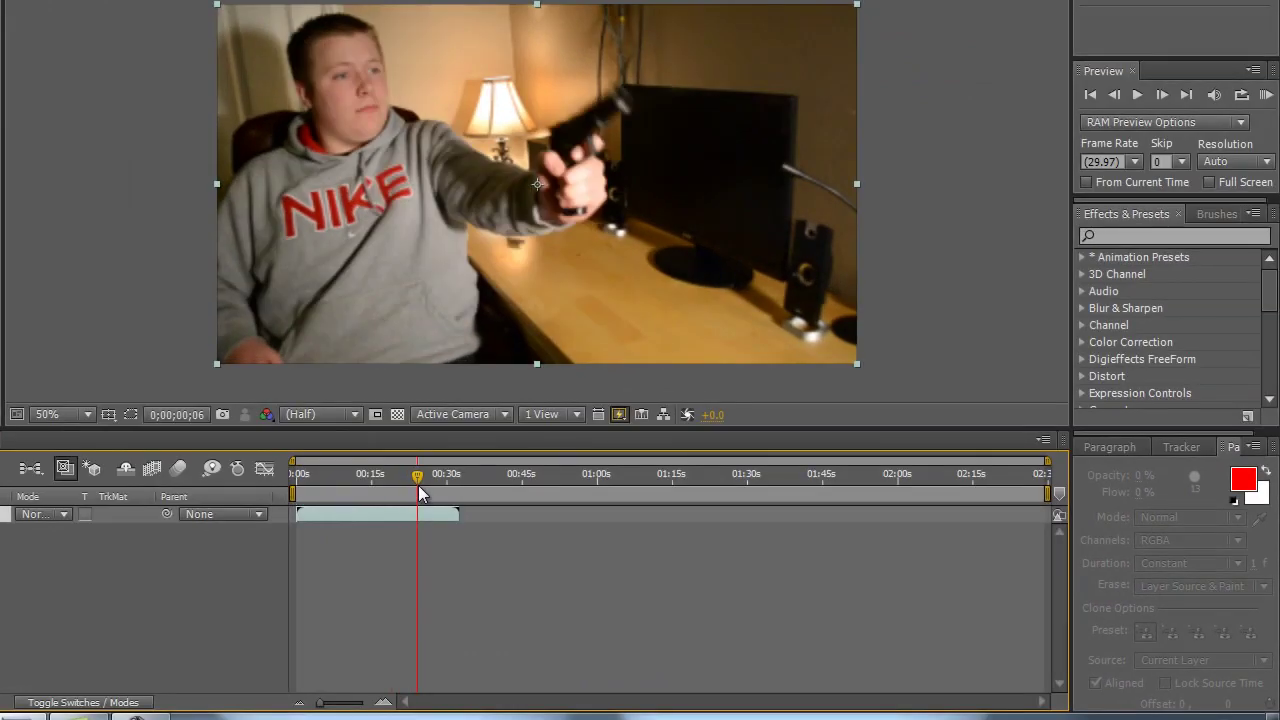
pyautogui.moveTo(418, 494); pyautogui.dragTo(414, 495)
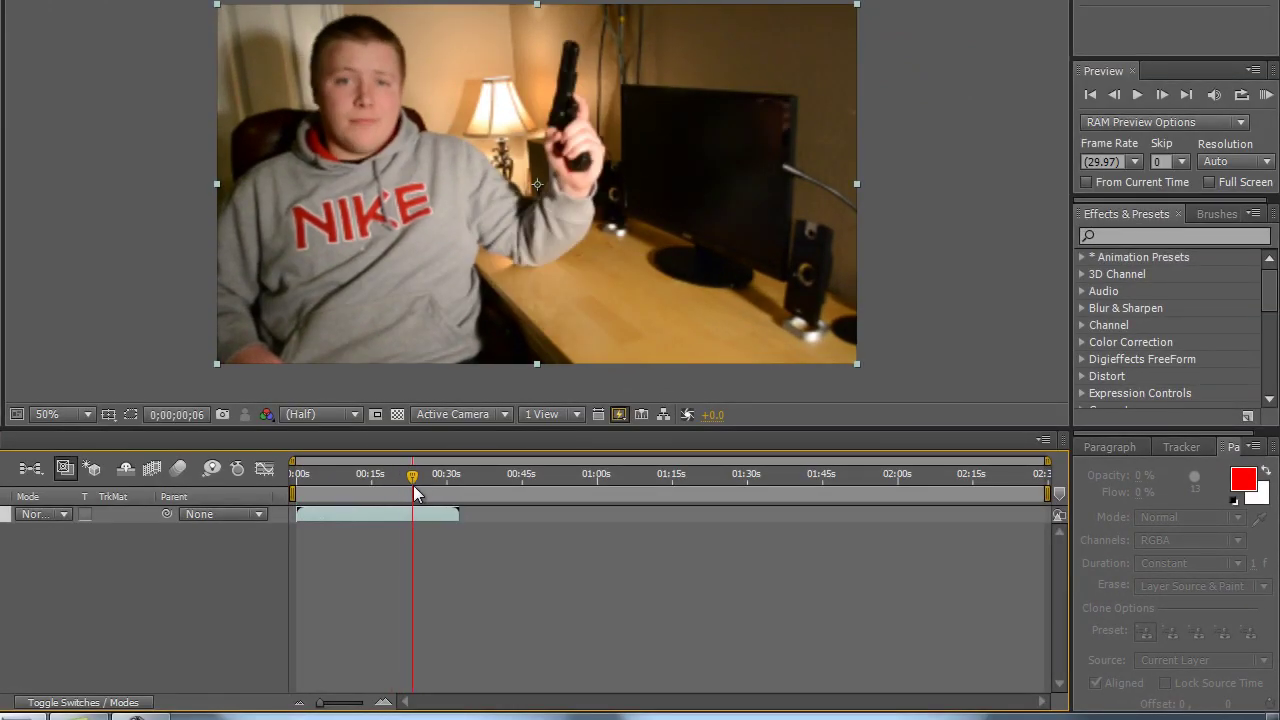
pyautogui.moveTo(1043, 493); pyautogui.dragTo(976, 493)
pyautogui.moveTo(778, 477); pyautogui.dragTo(456, 493)
pyautogui.moveTo(316, 493); pyautogui.dragTo(429, 491)
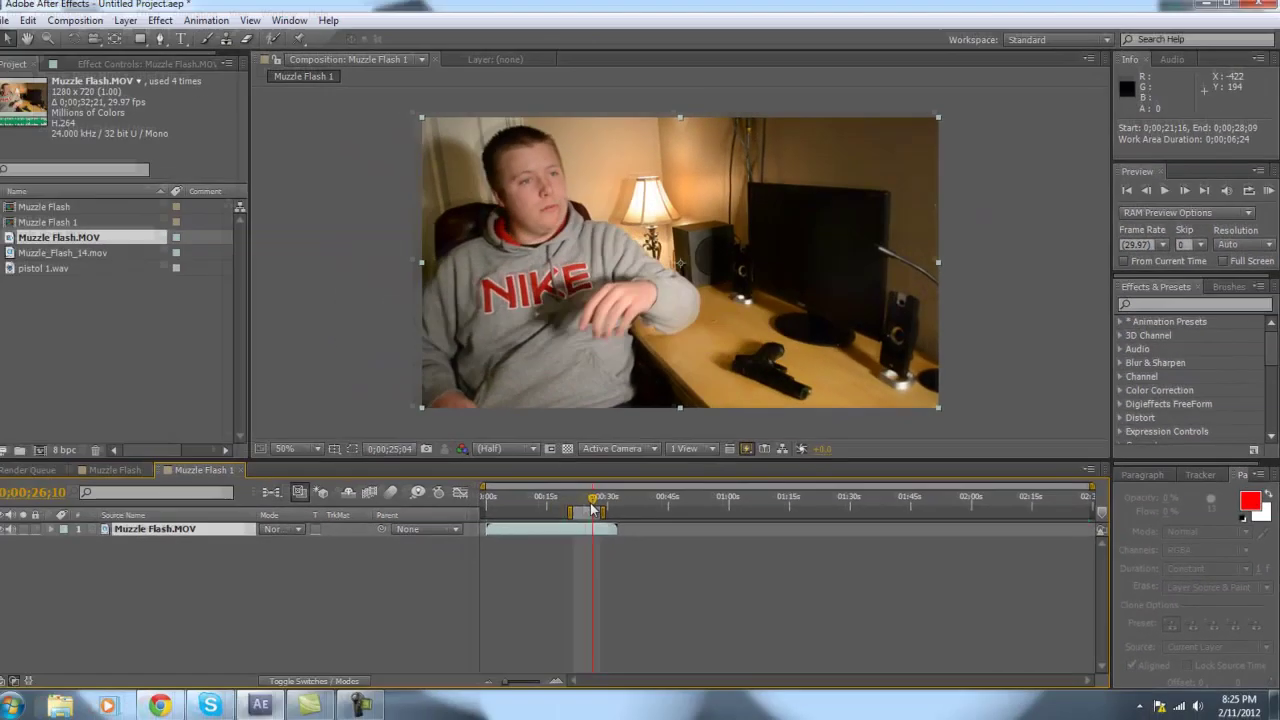
pyautogui.moveTo(594, 510); pyautogui.dragTo(577, 512)
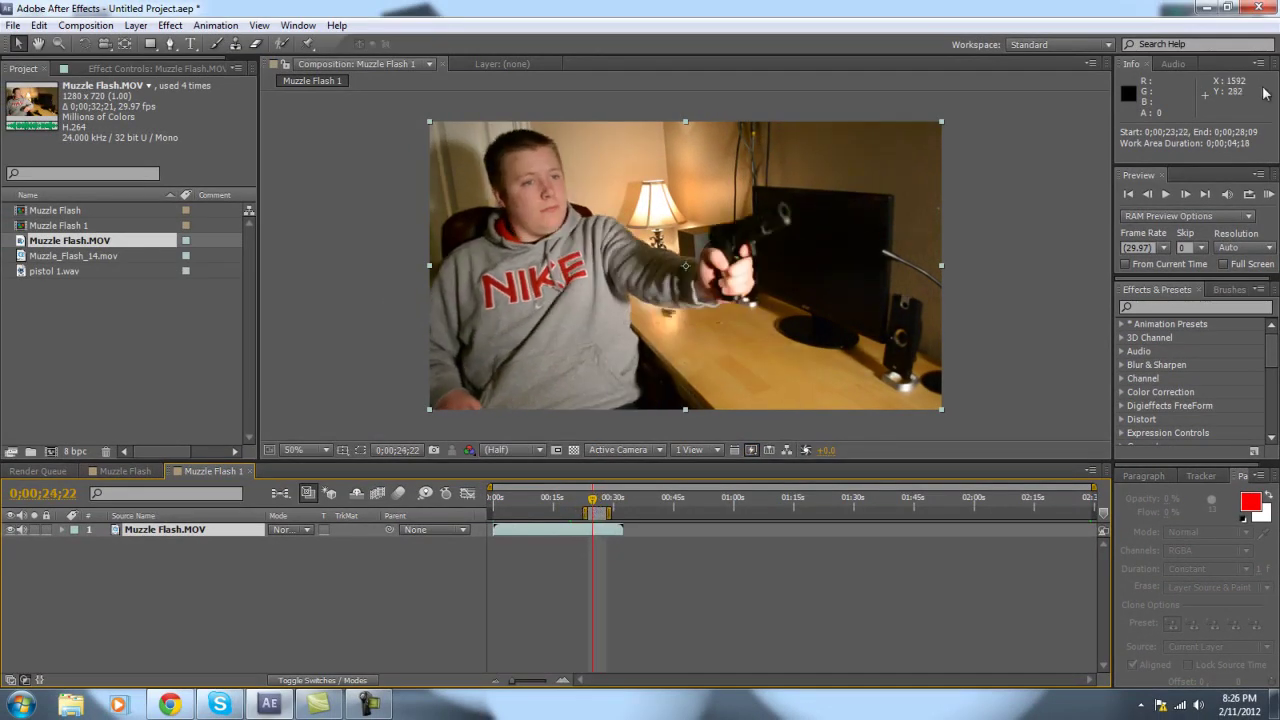
# Step: Preview the trimmed work area, then step back frame by frame before the shot
pyautogui.click(1268, 194)
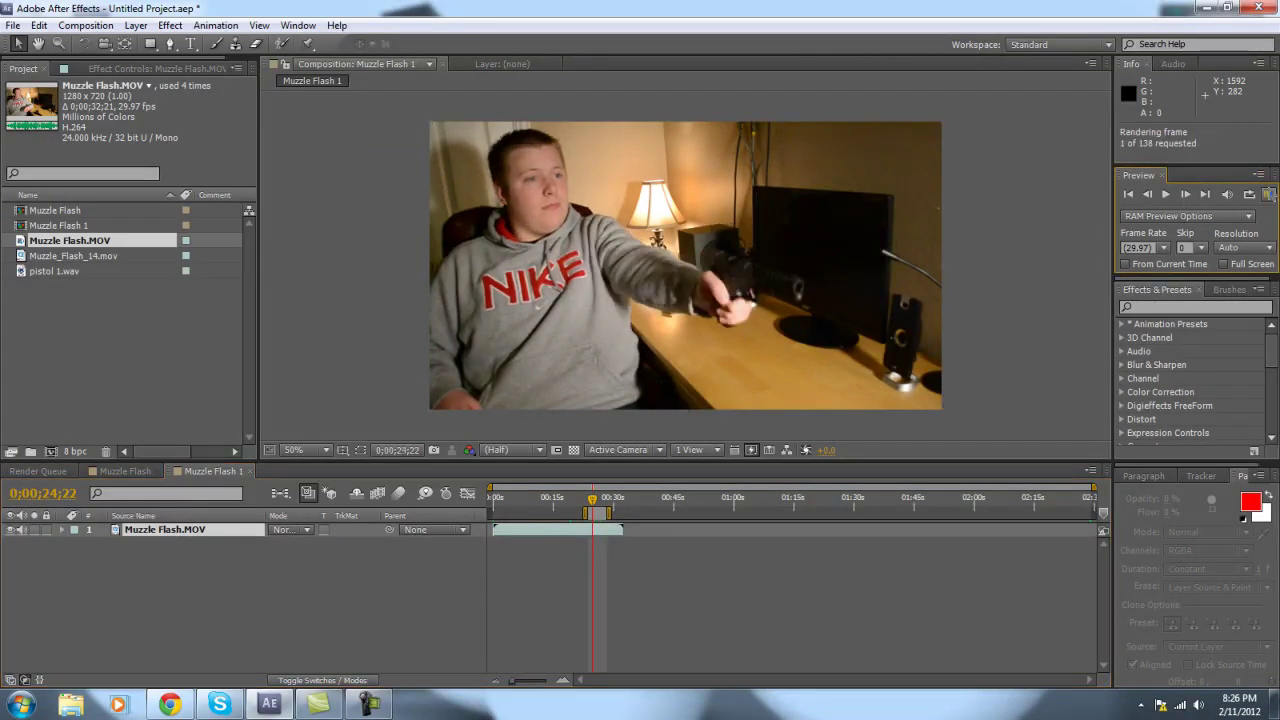
pyautogui.click(1268, 194)
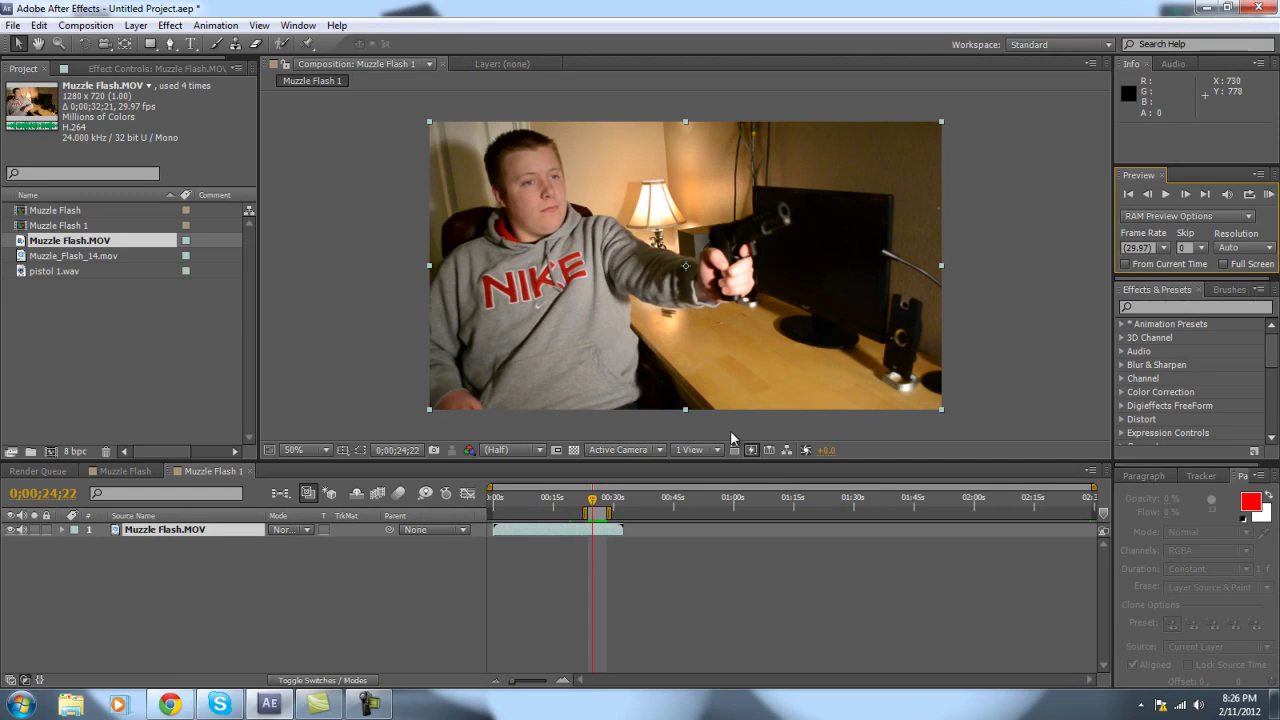
pyautogui.press('pageup')
pyautogui.press('pageup')
pyautogui.press('pageup')
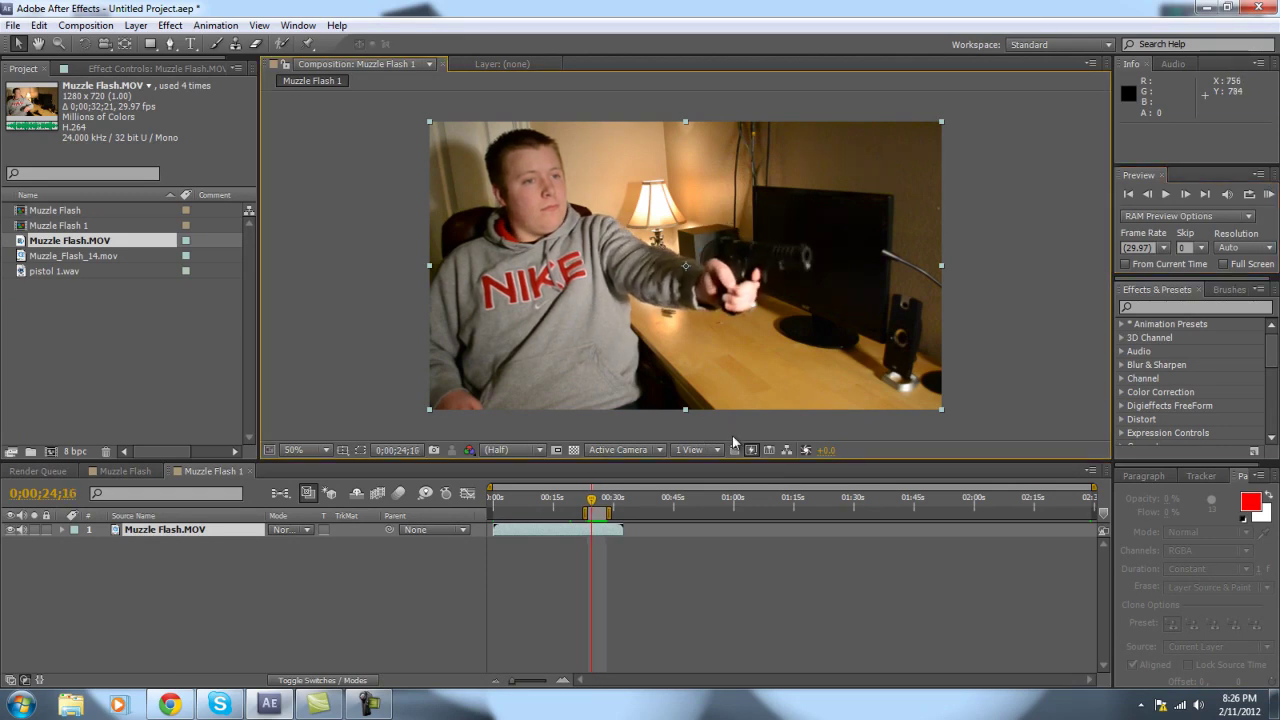
pyautogui.press('pageup')
pyautogui.press('pageup')
pyautogui.press('pageup')
pyautogui.press('pageup')
pyautogui.press('pageup')
pyautogui.press('pageup')
pyautogui.press('pageup')
pyautogui.press('pageup')
pyautogui.press('pageup')
pyautogui.press('pageup')
pyautogui.press('pageup')
pyautogui.press('pageup')
pyautogui.press('pageup')
pyautogui.press('pageup')
pyautogui.press('pageup')
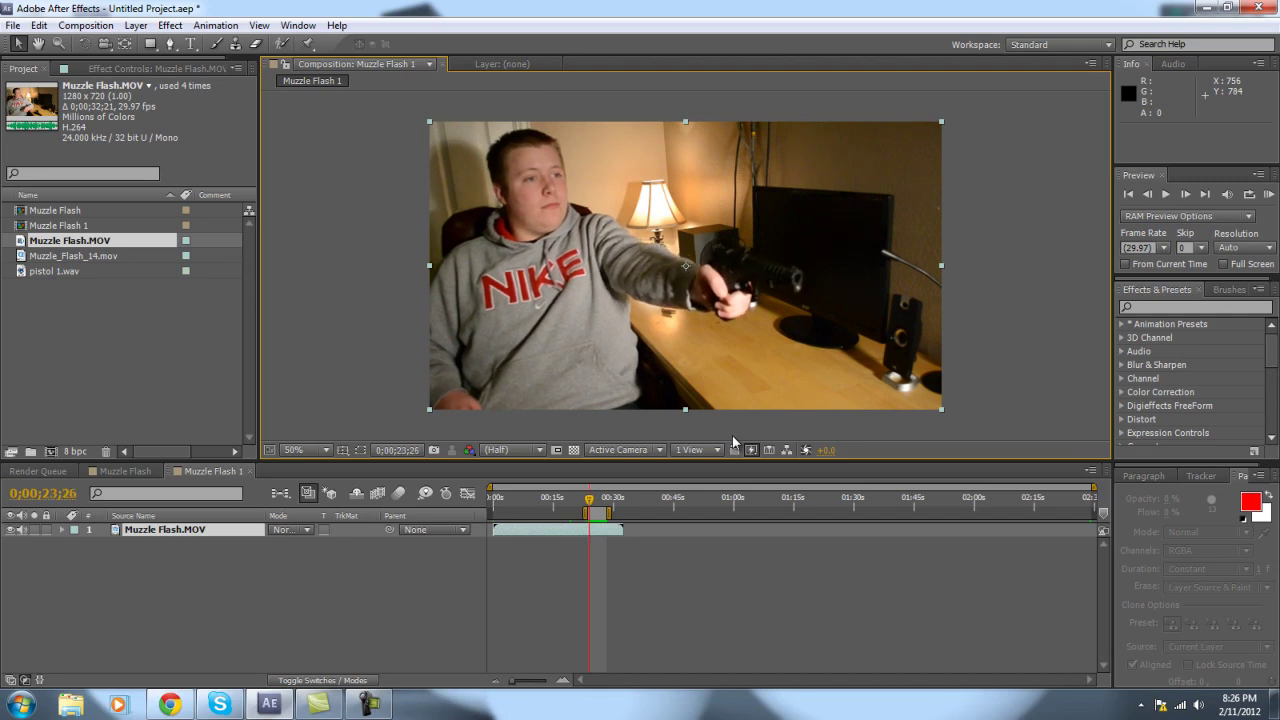
pyautogui.press('pageup')
pyautogui.press('pageup')
pyautogui.press('pageup')
pyautogui.press('pageup')
pyautogui.press('pageup')
pyautogui.press('pageup')
pyautogui.press('pageup')
pyautogui.press('pageup')
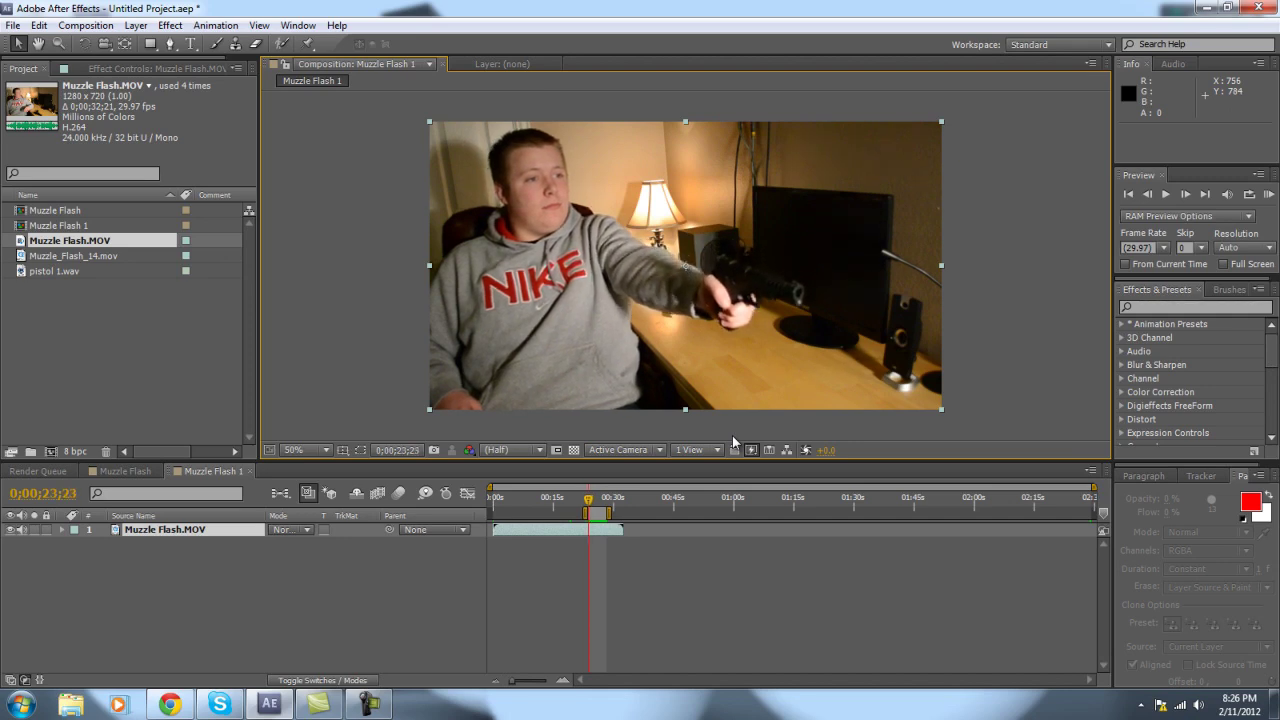
pyautogui.press('pageup')
pyautogui.press('pageup')
pyautogui.press('pageup')
pyautogui.press('pageup')
pyautogui.press('pageup')
pyautogui.press('pageup')
pyautogui.press('pageup')
pyautogui.press('pageup')
pyautogui.press('pageup')
pyautogui.press('pageup')
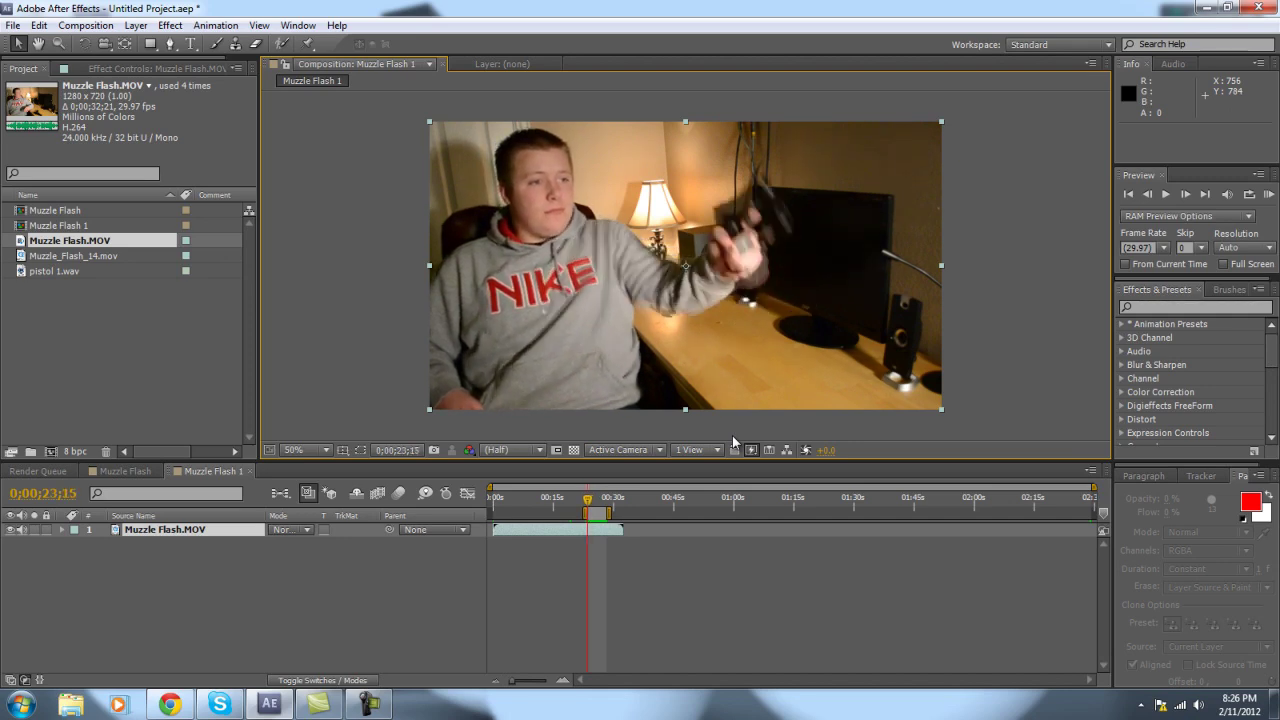
# Step: Settle the playhead on 0;00;24;02, the frame where the pistol fires
pyautogui.press('pagedown')
pyautogui.press('pagedown')
pyautogui.press('pagedown')
pyautogui.press('pagedown')
pyautogui.press('pagedown')
pyautogui.press('pagedown')
pyautogui.press('pagedown')
pyautogui.press('pagedown')
pyautogui.press('pagedown')
pyautogui.press('pagedown')
pyautogui.press('pagedown')
pyautogui.press('pagedown')
pyautogui.press('pagedown')
pyautogui.press('pagedown')
pyautogui.press('pagedown')
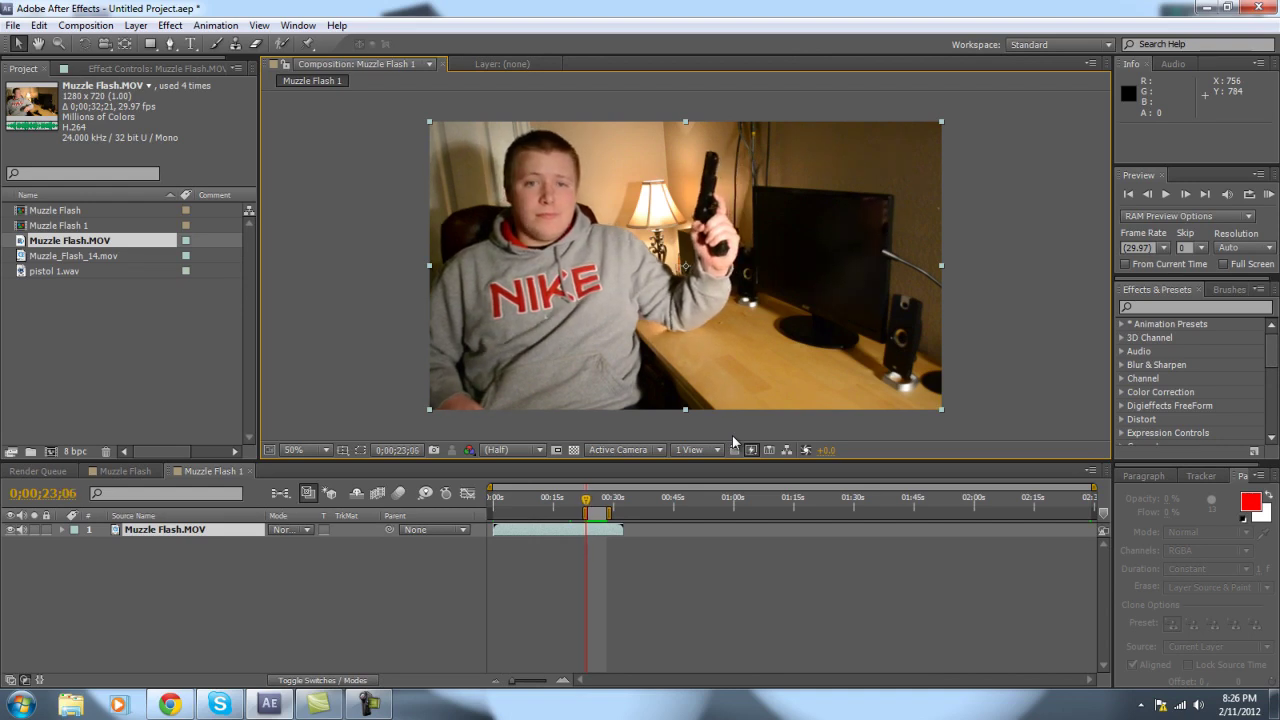
pyautogui.press('pagedown')
pyautogui.press('pagedown')
pyautogui.press('pagedown')
pyautogui.press('pagedown')
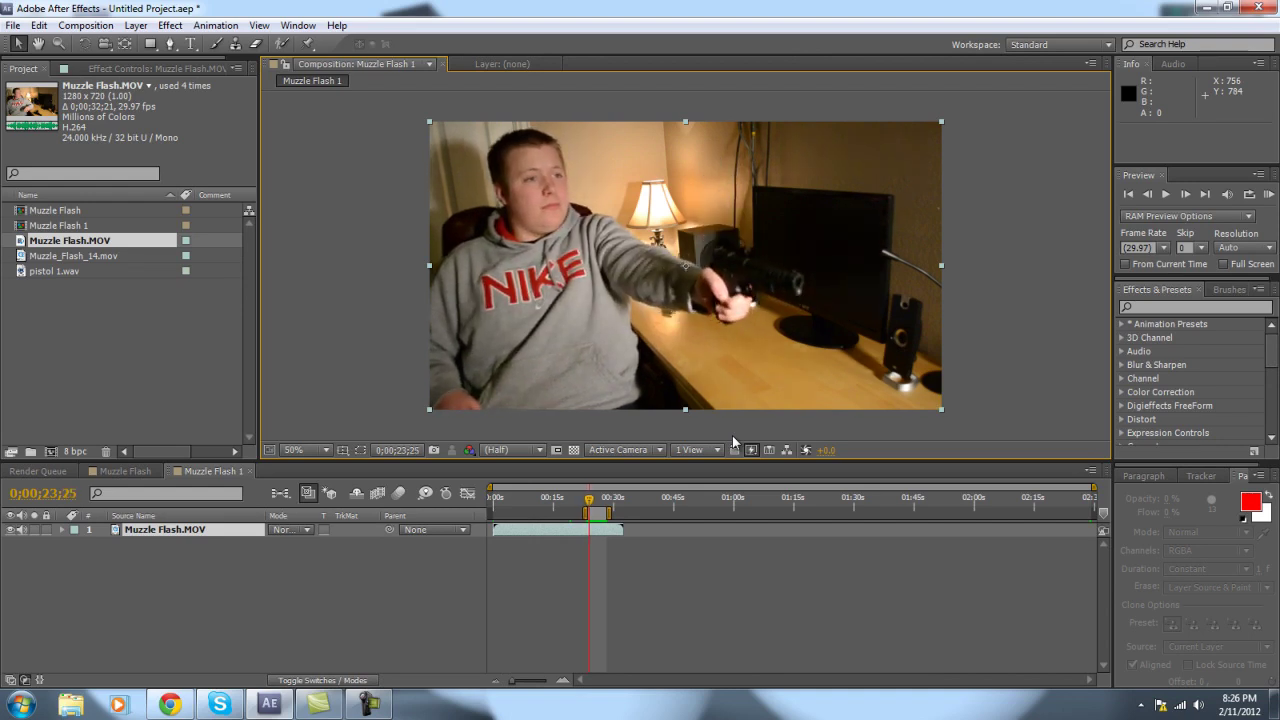
pyautogui.press('pagedown')
pyautogui.press('pagedown')
pyautogui.press('pagedown')
pyautogui.press('pagedown')
pyautogui.press('pagedown')
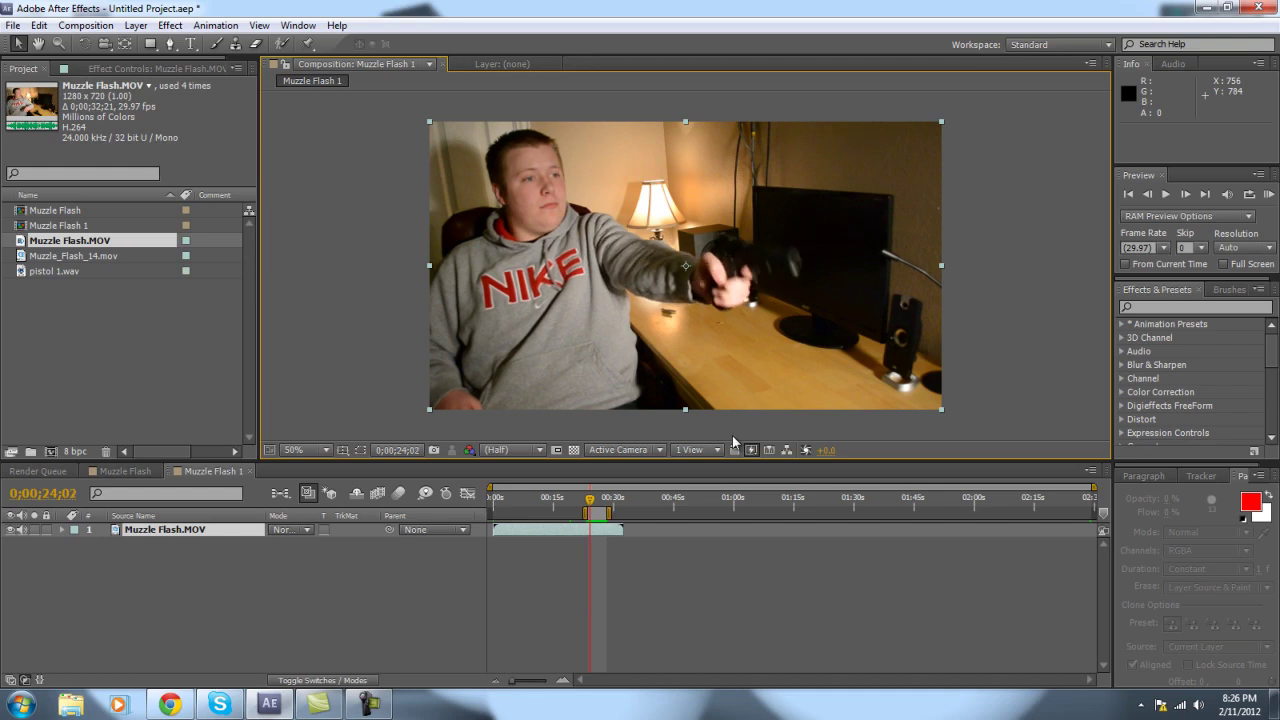
pyautogui.press('pageup')
pyautogui.press('pageup')
pyautogui.press('pagedown')
pyautogui.press('pageup')
pyautogui.press('pageup')
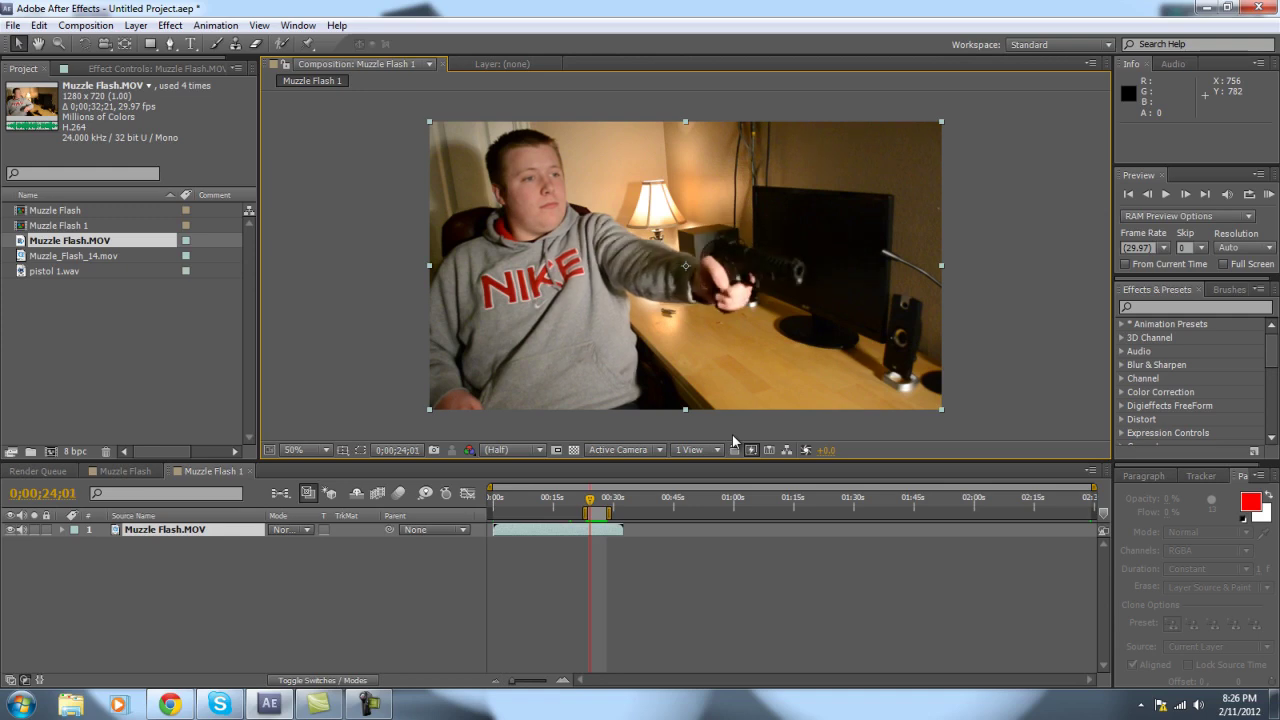
pyautogui.press('pagedown')
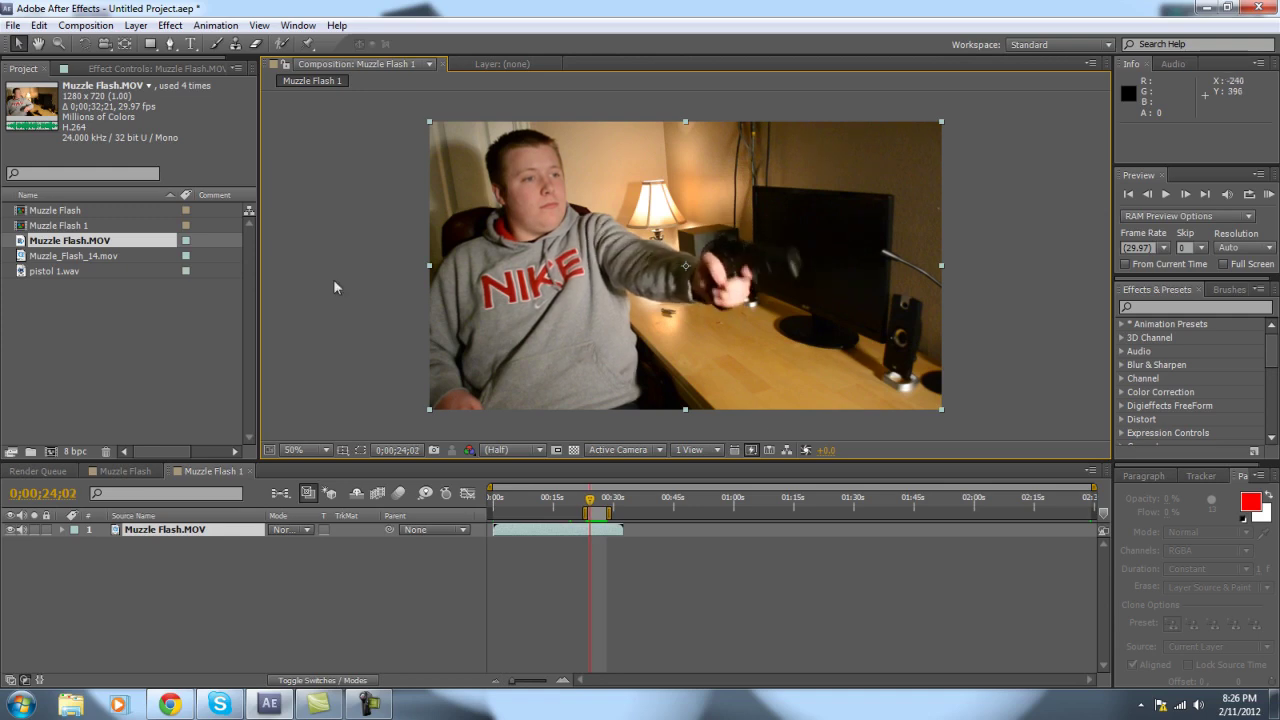
pyautogui.click(79, 256)
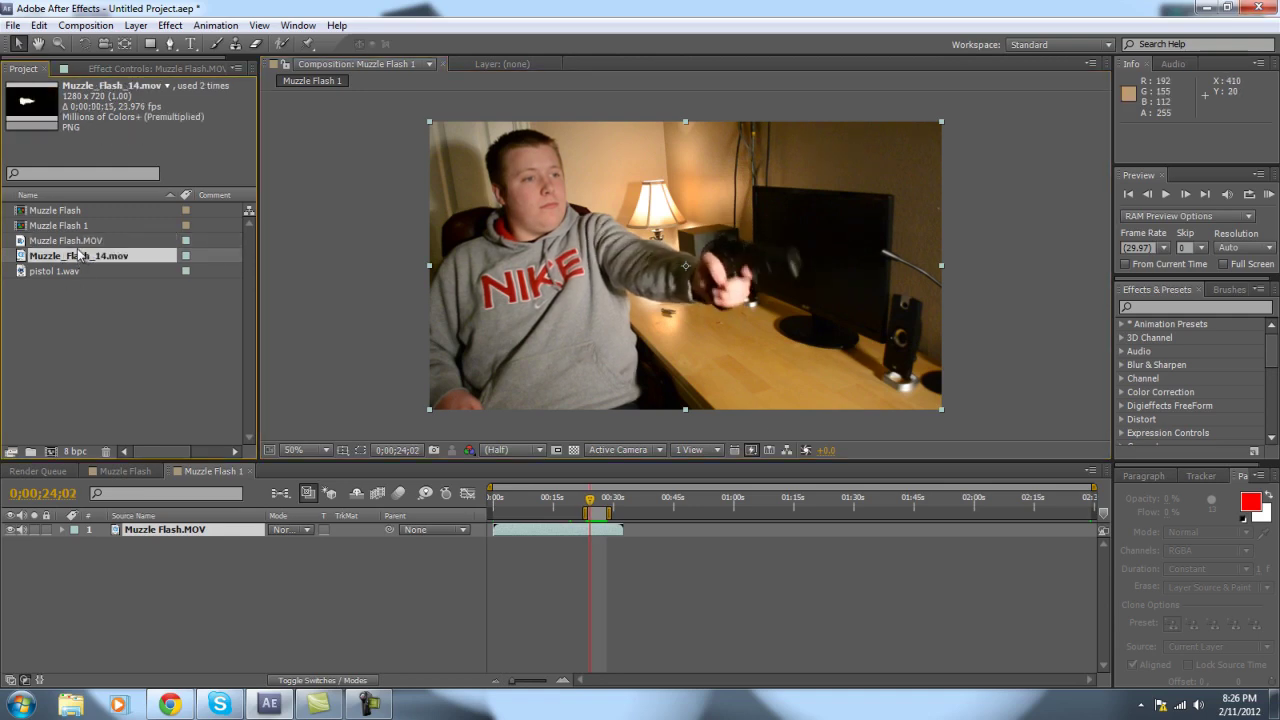
# Step: Add Muzzle_Flash_14.mov as a layer above the footage and duplicate it
pyautogui.click(79, 246)
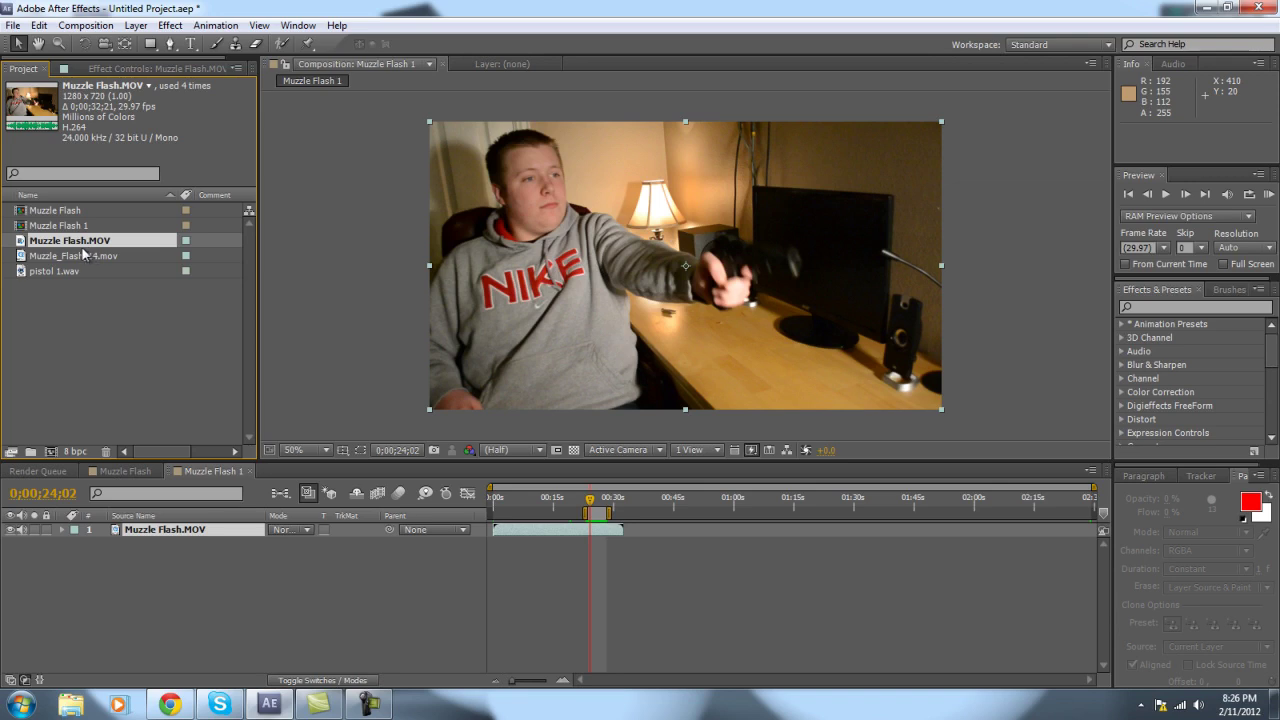
pyautogui.click(80, 256)
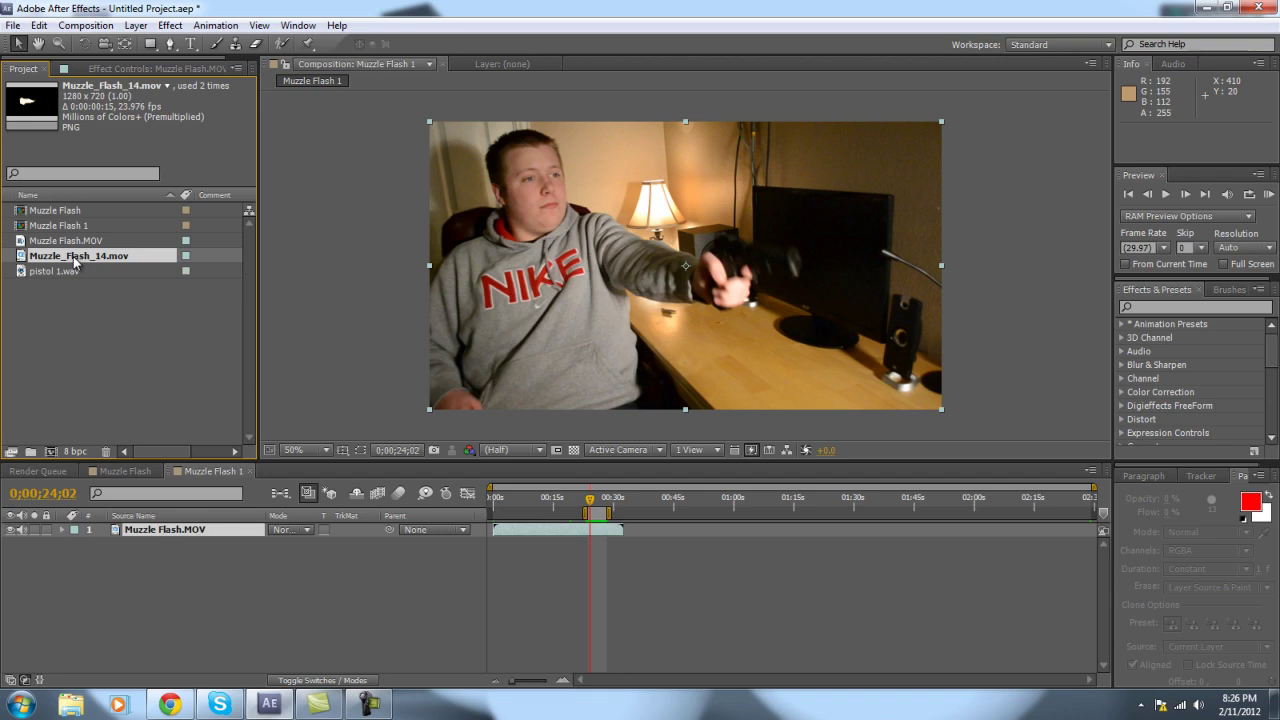
pyautogui.moveTo(75, 262); pyautogui.dragTo(240, 532)
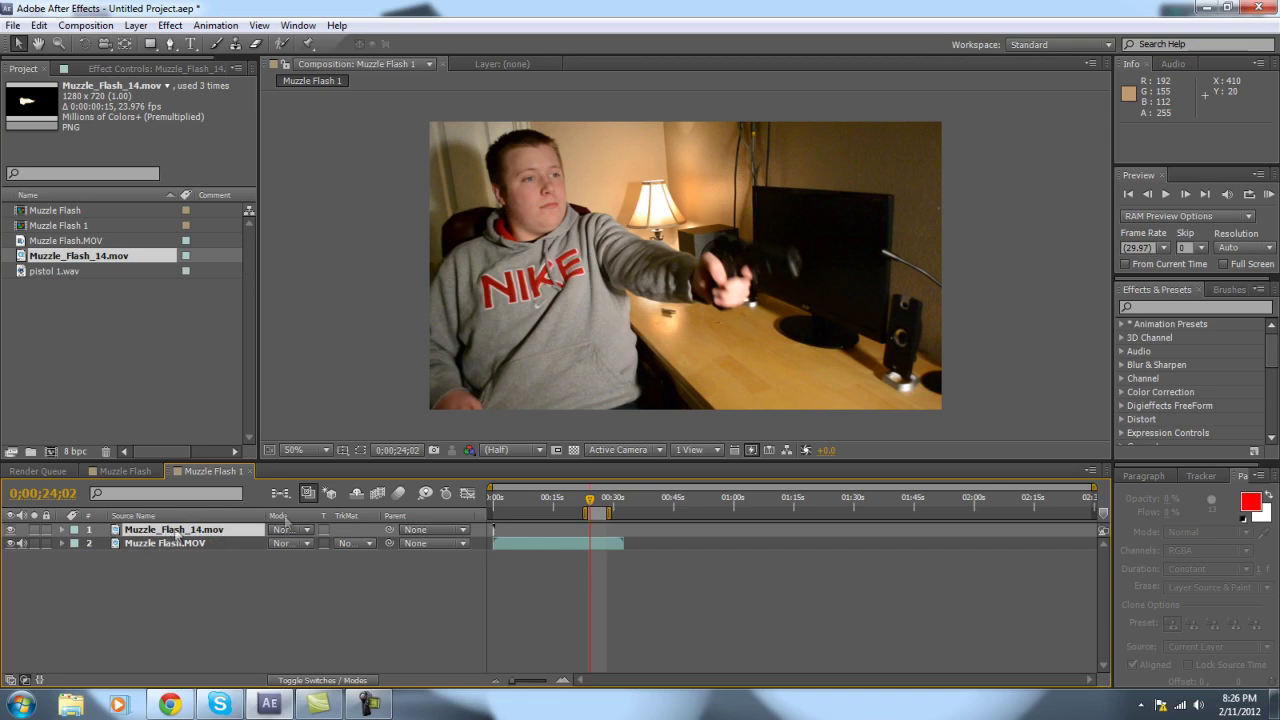
pyautogui.hotkey('ctrl', 'd')
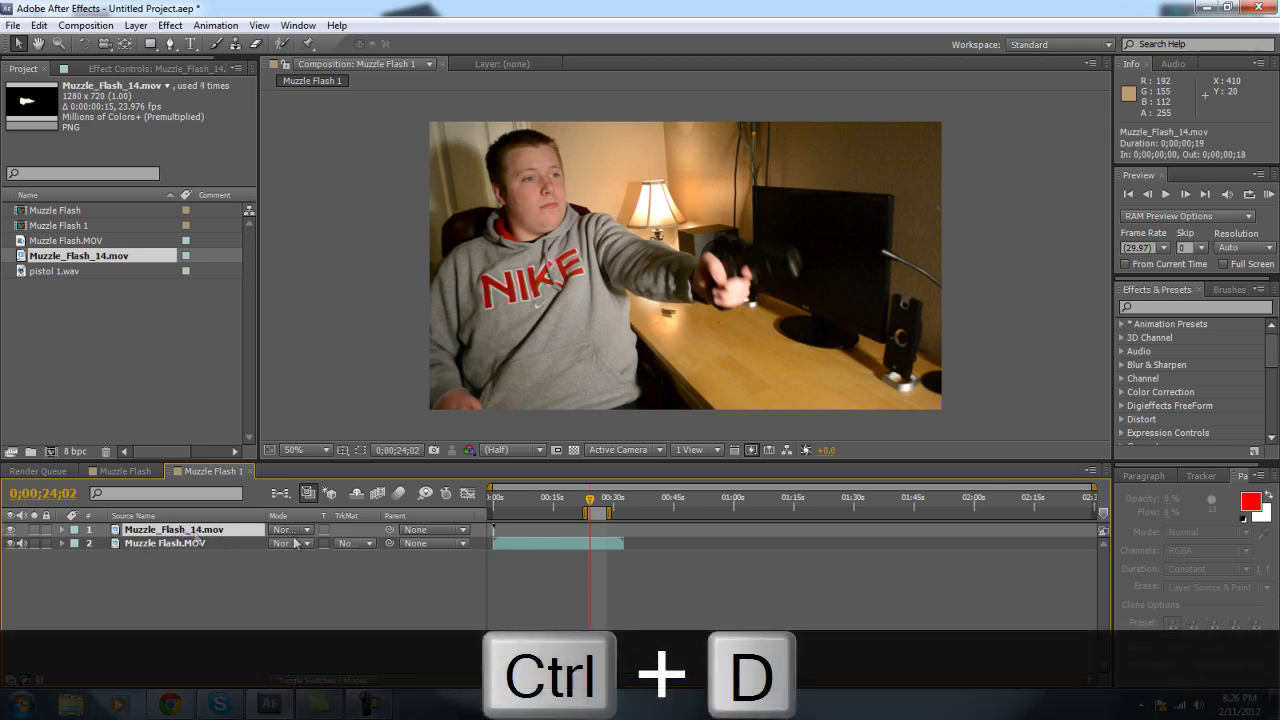
# Step: Zoom the timeline on the shot, add Muzzle_Flash_14.mov at 0;00;24;02 and place it on the muzzle
pyautogui.moveTo(489, 489); pyautogui.dragTo(545, 489)
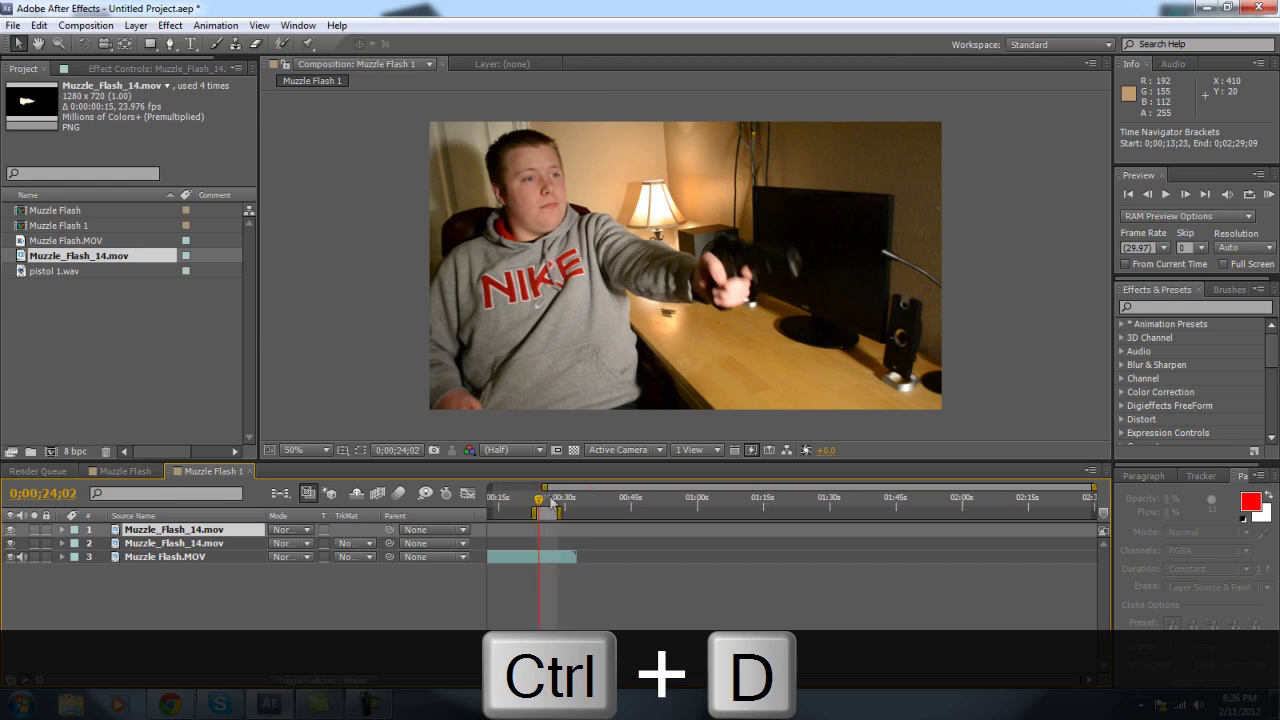
pyautogui.moveTo(1093, 489); pyautogui.dragTo(577, 490)
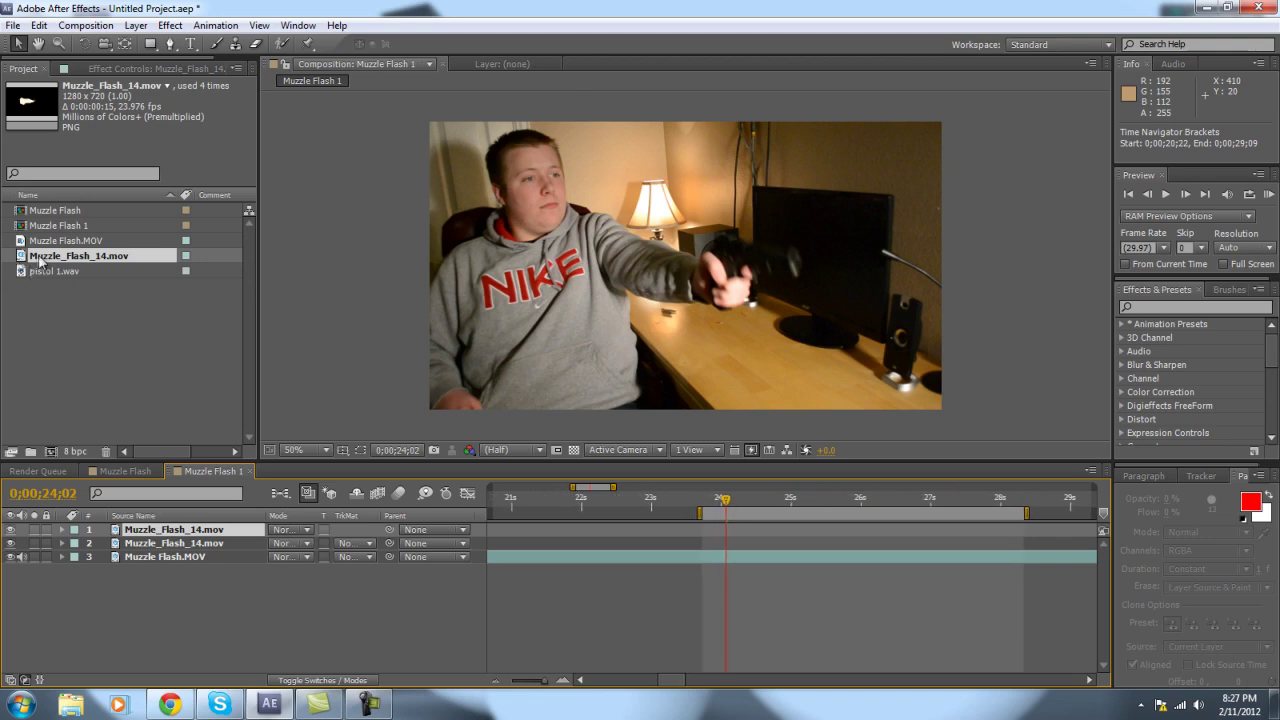
pyautogui.moveTo(44, 257); pyautogui.dragTo(726, 536)
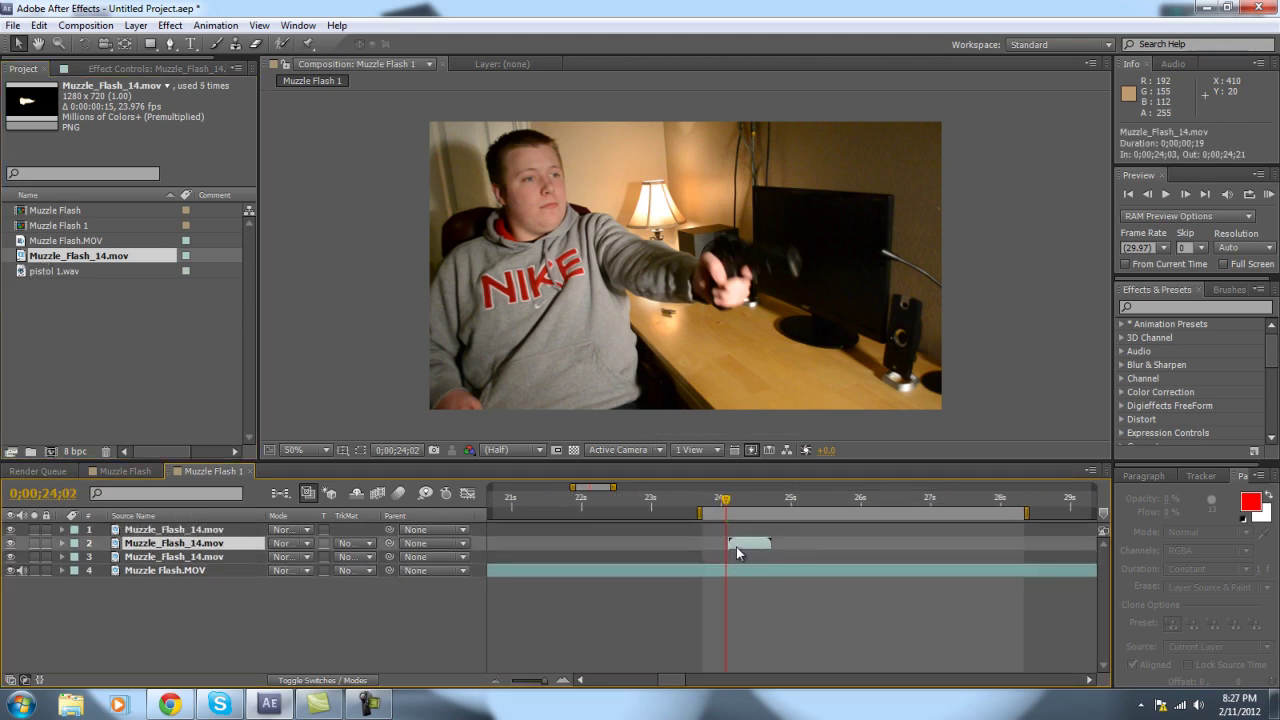
pyautogui.moveTo(601, 248); pyautogui.dragTo(849, 275)
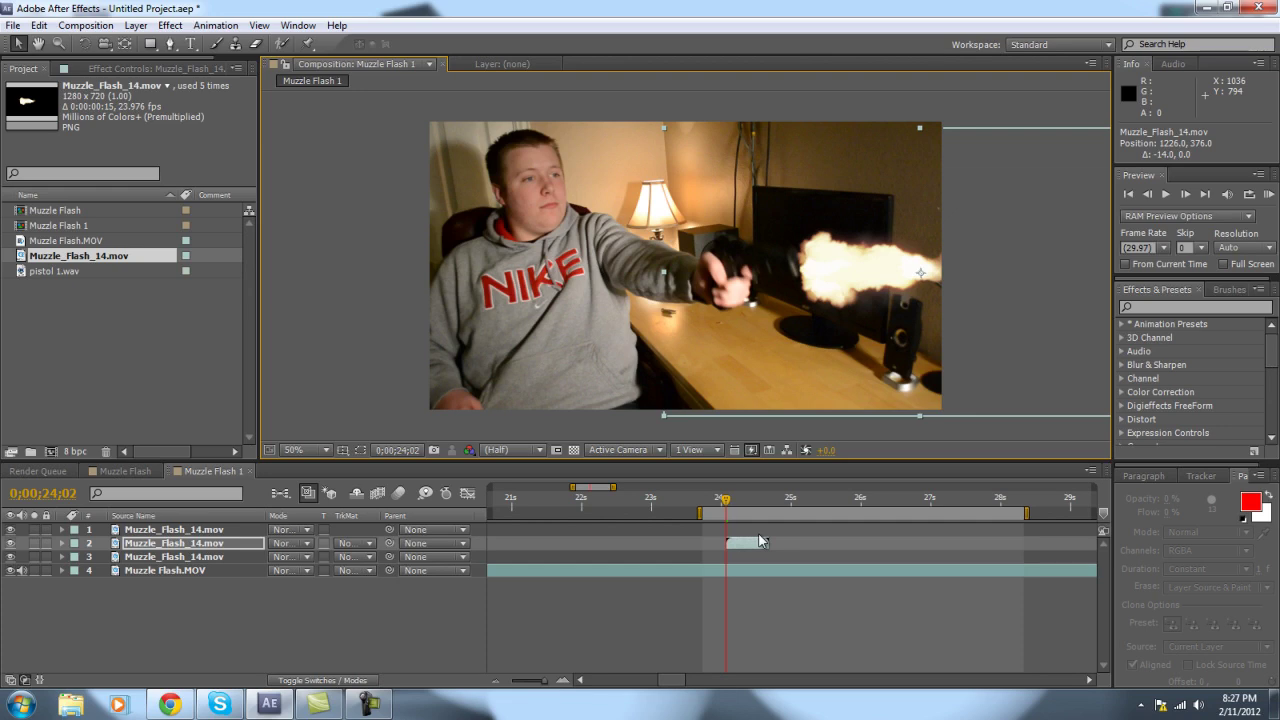
pyautogui.click(176, 547)
# Step: Select the new flash layer, check neighbouring frames, and reveal its Rotation of 0x +0.0°
pyautogui.click(178, 556)
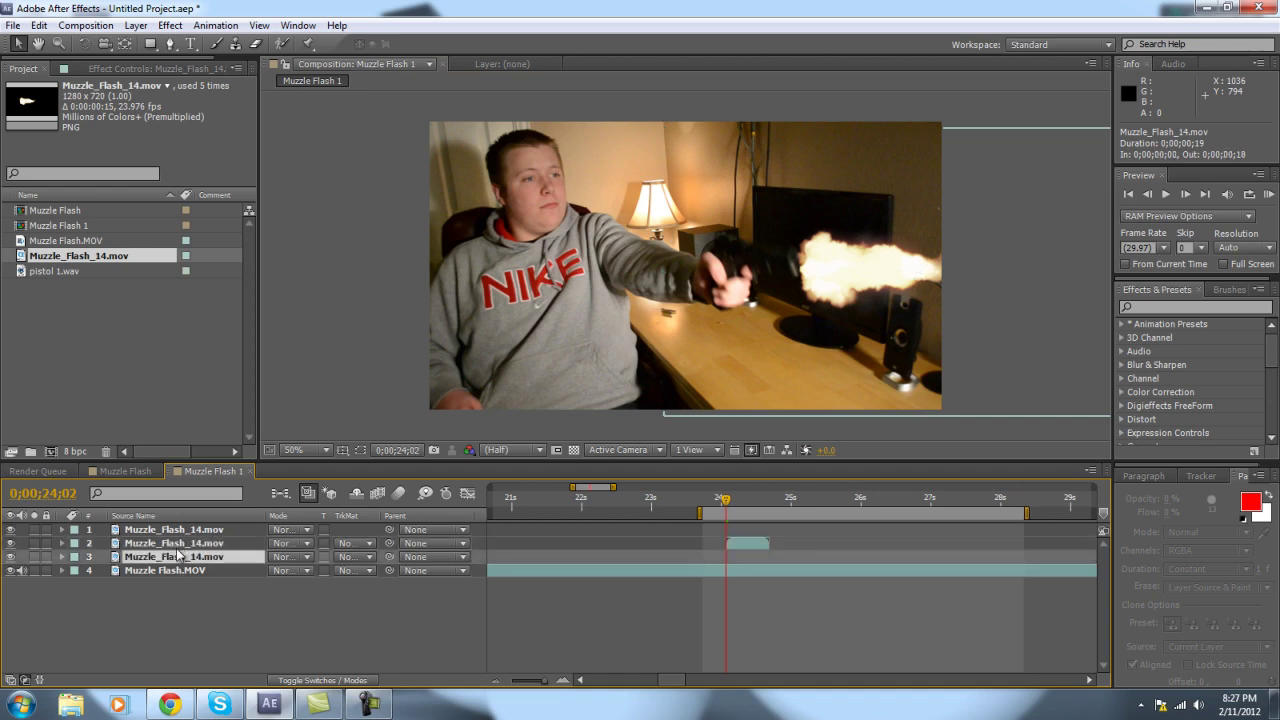
pyautogui.click(176, 543)
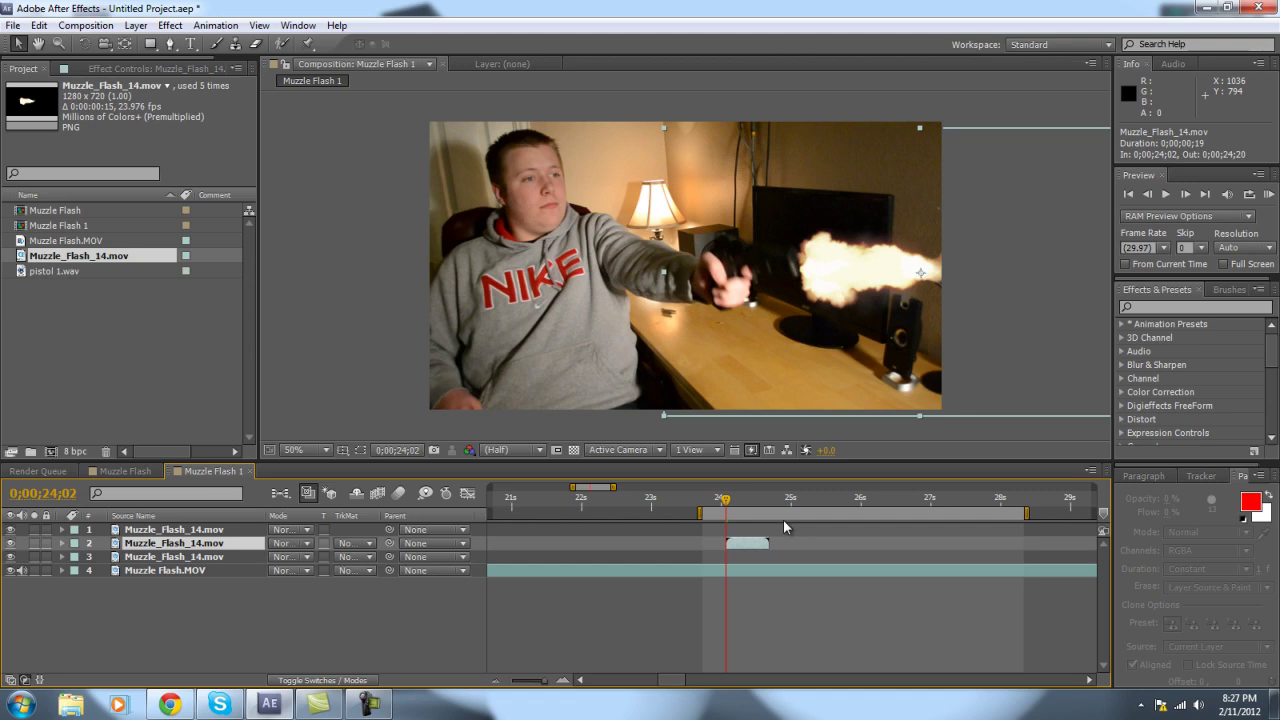
pyautogui.press('pagedown')
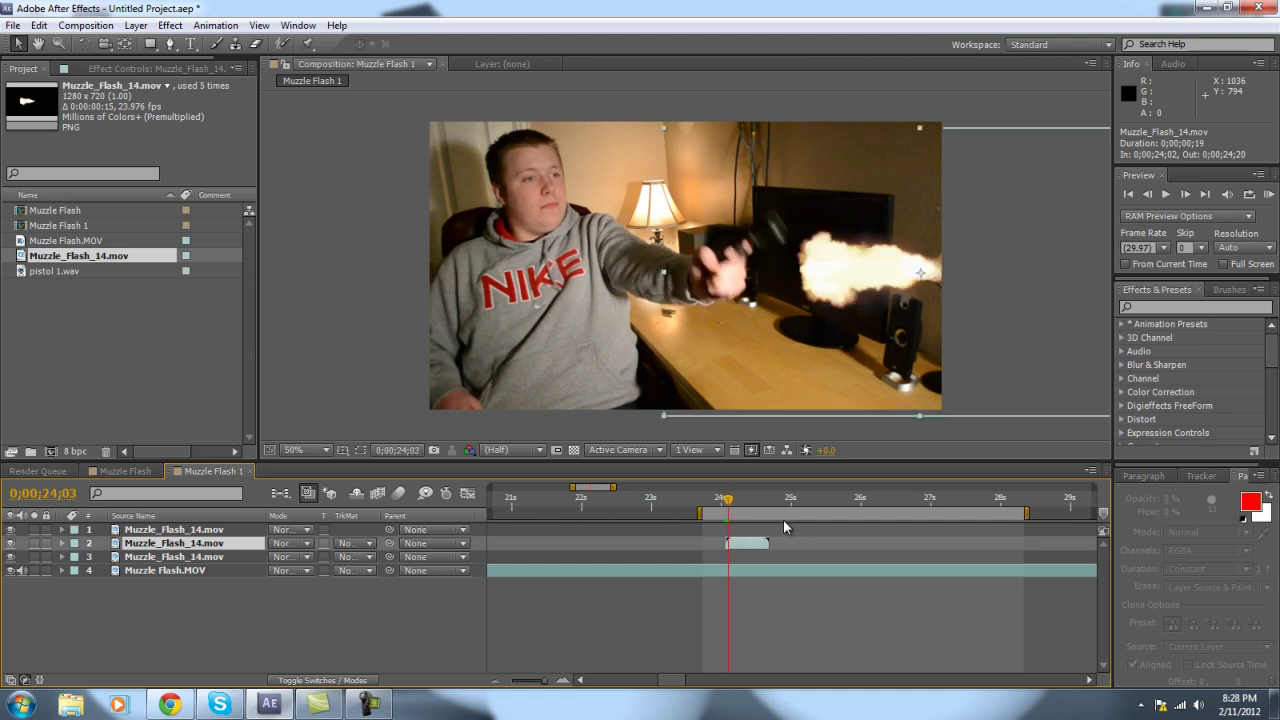
pyautogui.press('pageup')
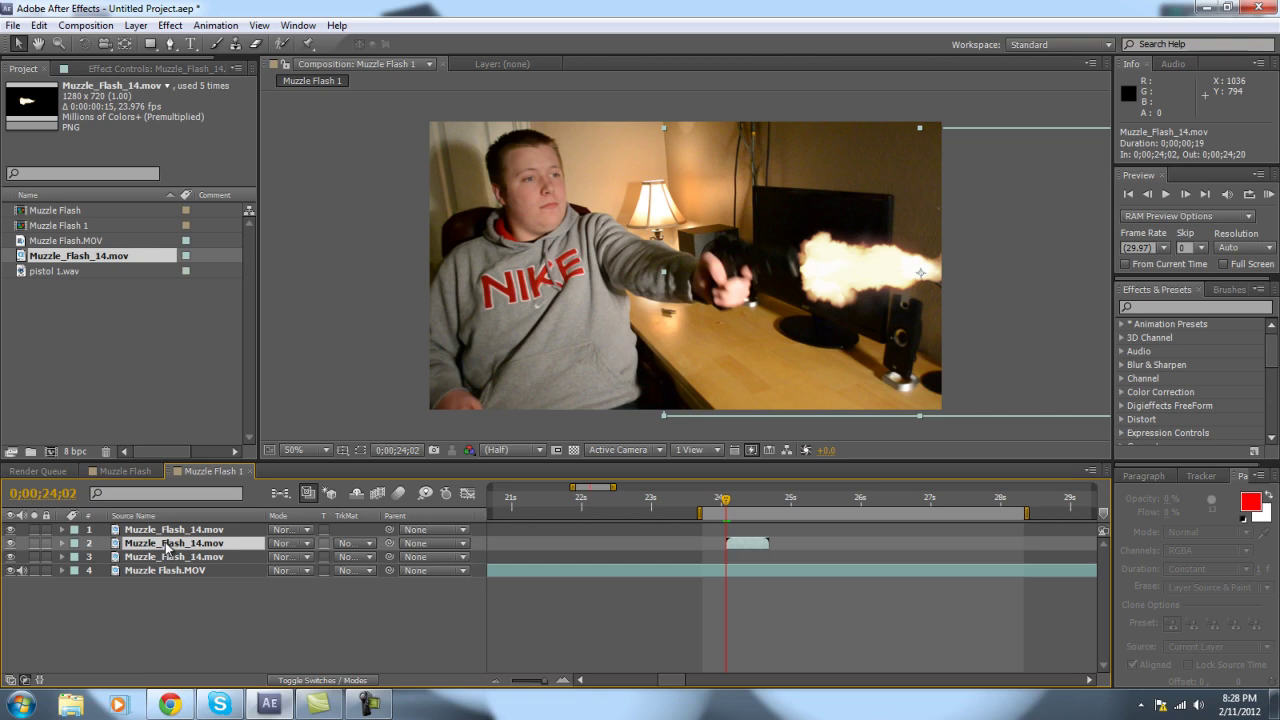
pyautogui.press('r')
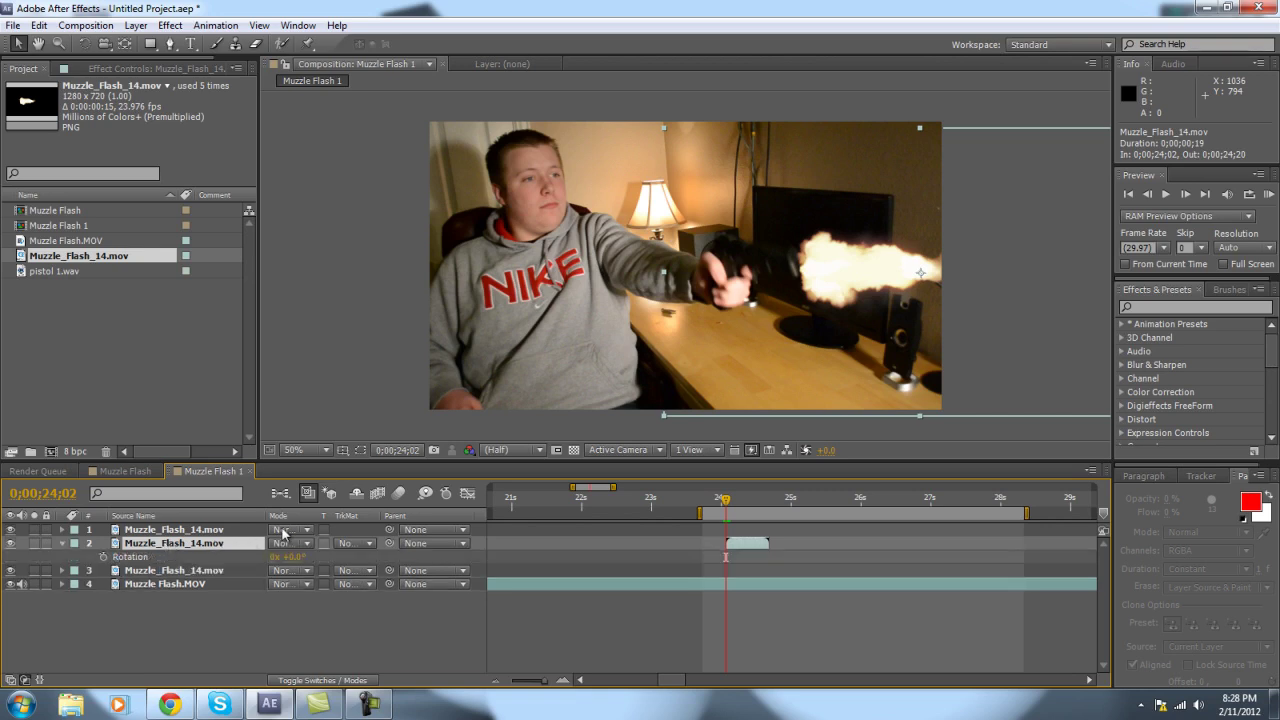
# Step: Make the flash layer 3D, tilt it X −6° and Y +12°, and position it at the muzzle
pyautogui.click(328, 681)
pyautogui.click(358, 543)
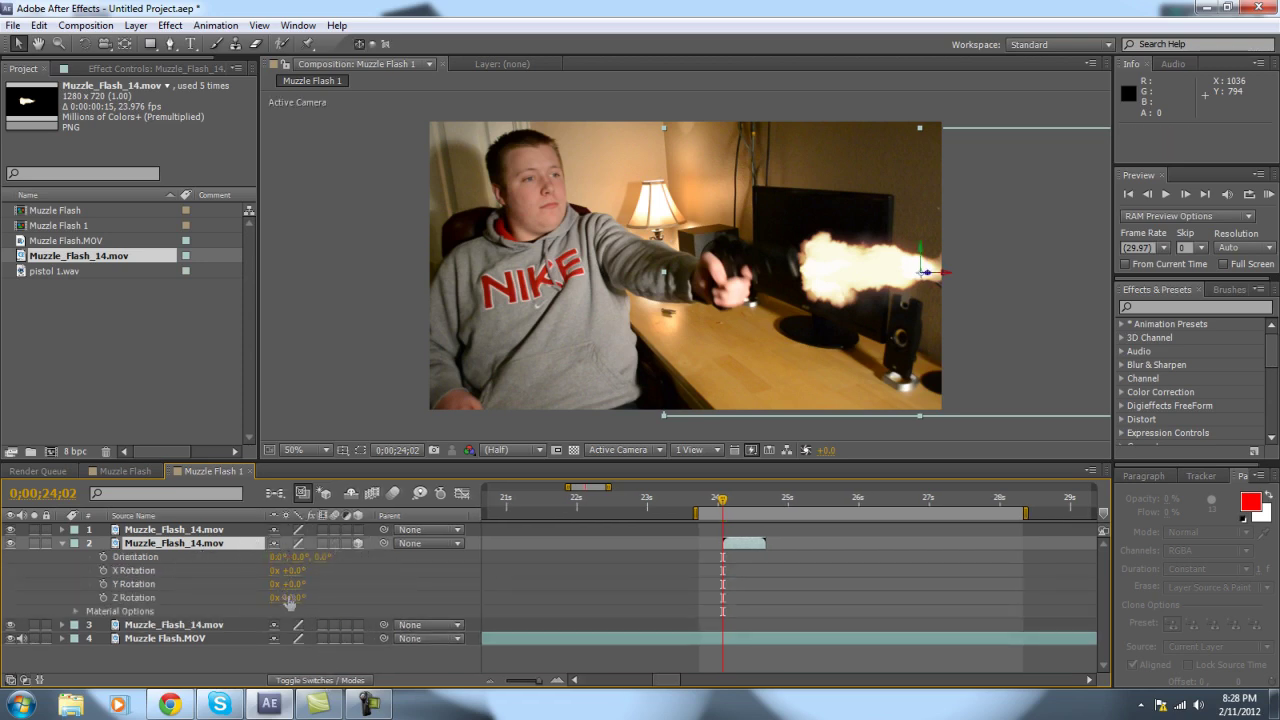
pyautogui.moveTo(287, 571)
pyautogui.mouseDown()
pyautogui.moveTo(294, 584)
pyautogui.moveTo(341, 583)
pyautogui.moveTo(287, 574)
pyautogui.mouseUp()
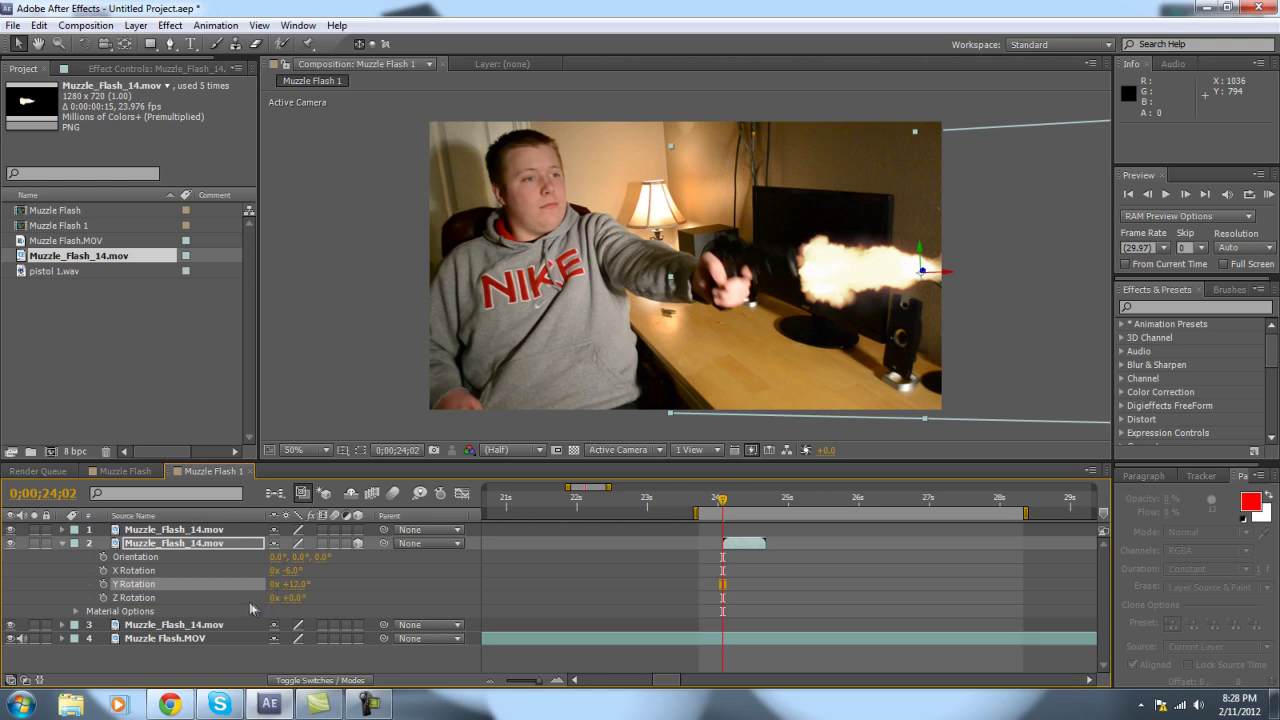
pyautogui.moveTo(833, 245); pyautogui.dragTo(831, 247)
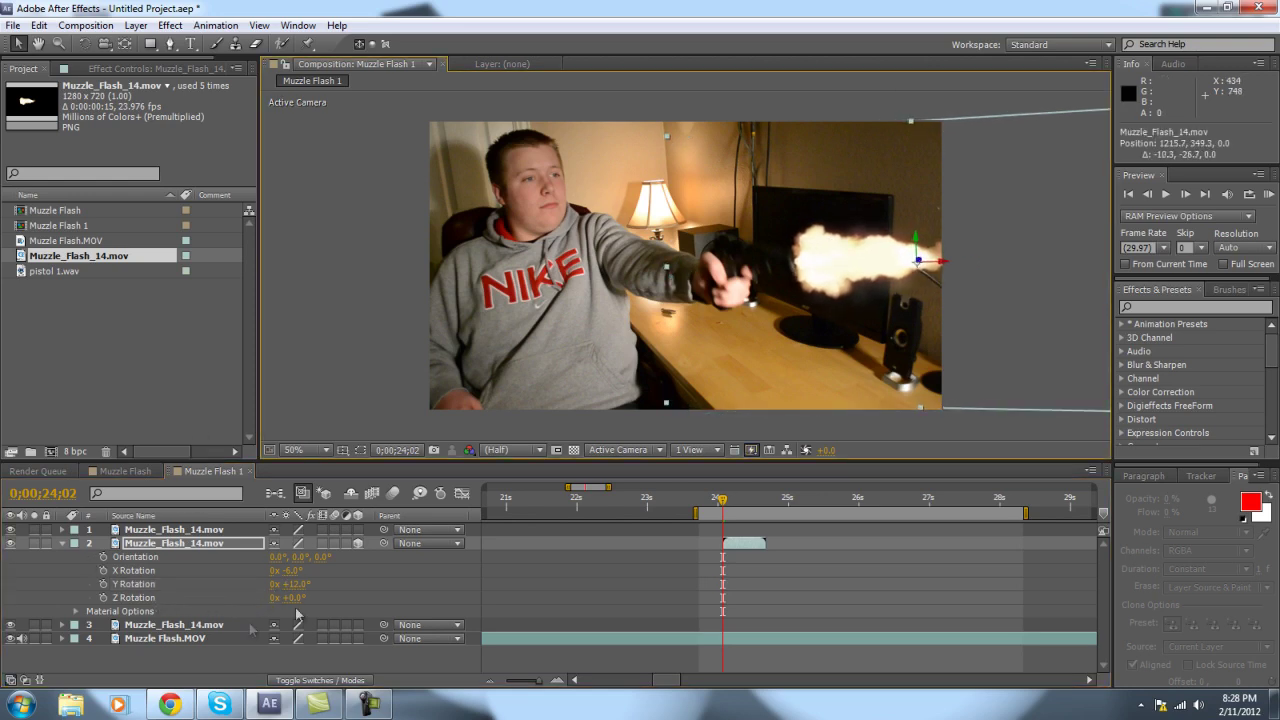
pyautogui.moveTo(300, 606); pyautogui.dragTo(291, 598)
pyautogui.moveTo(842, 253); pyautogui.dragTo(840, 276)
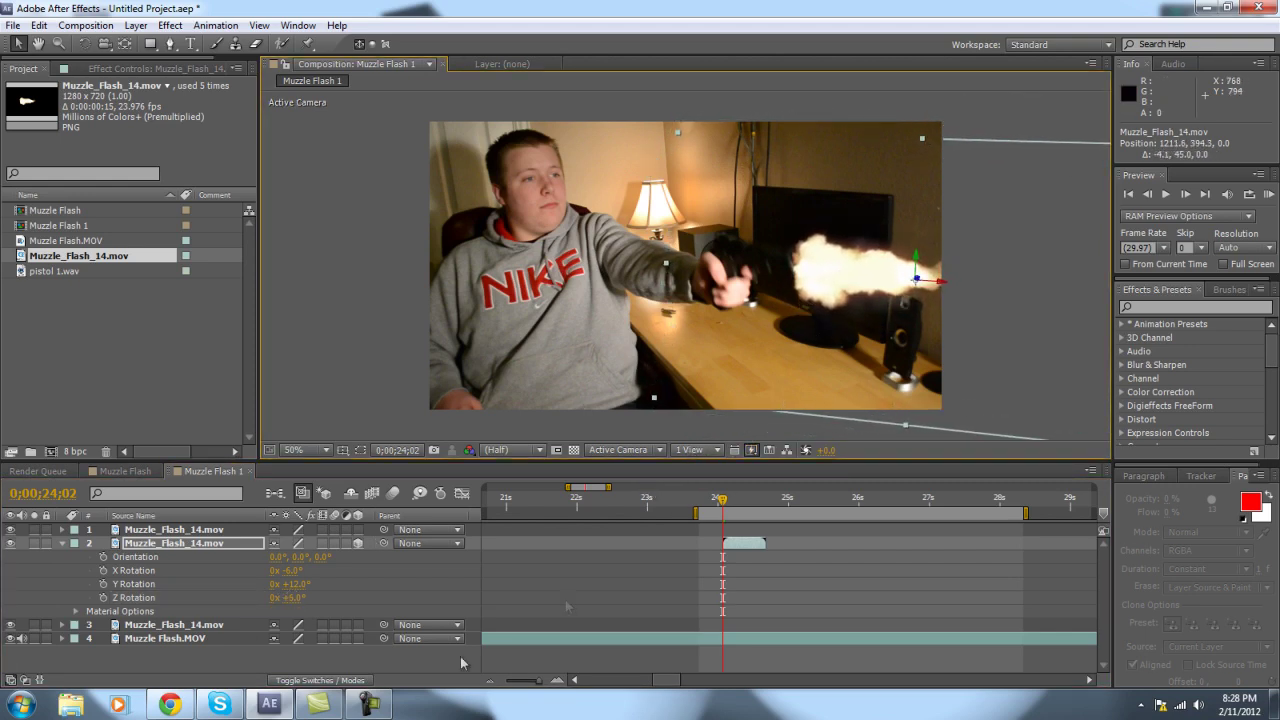
pyautogui.moveTo(292, 598); pyautogui.dragTo(287, 598)
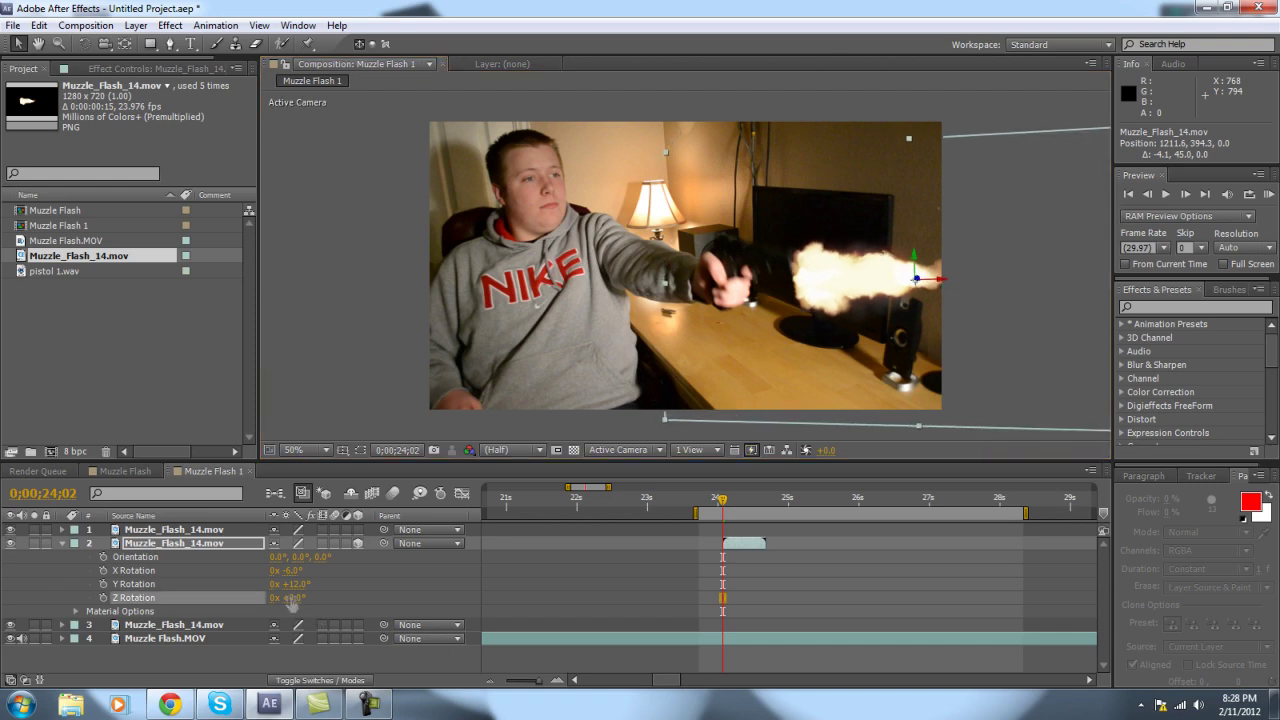
pyautogui.moveTo(838, 290); pyautogui.dragTo(839, 265)
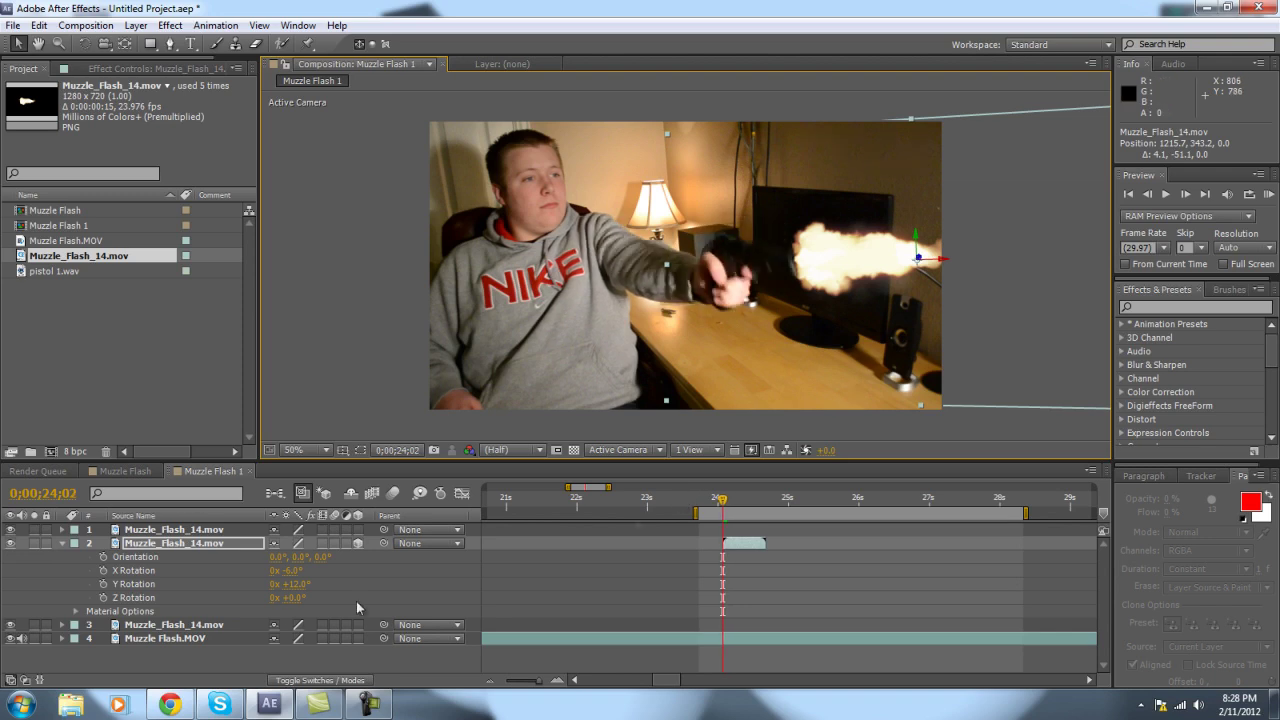
pyautogui.click(158, 548)
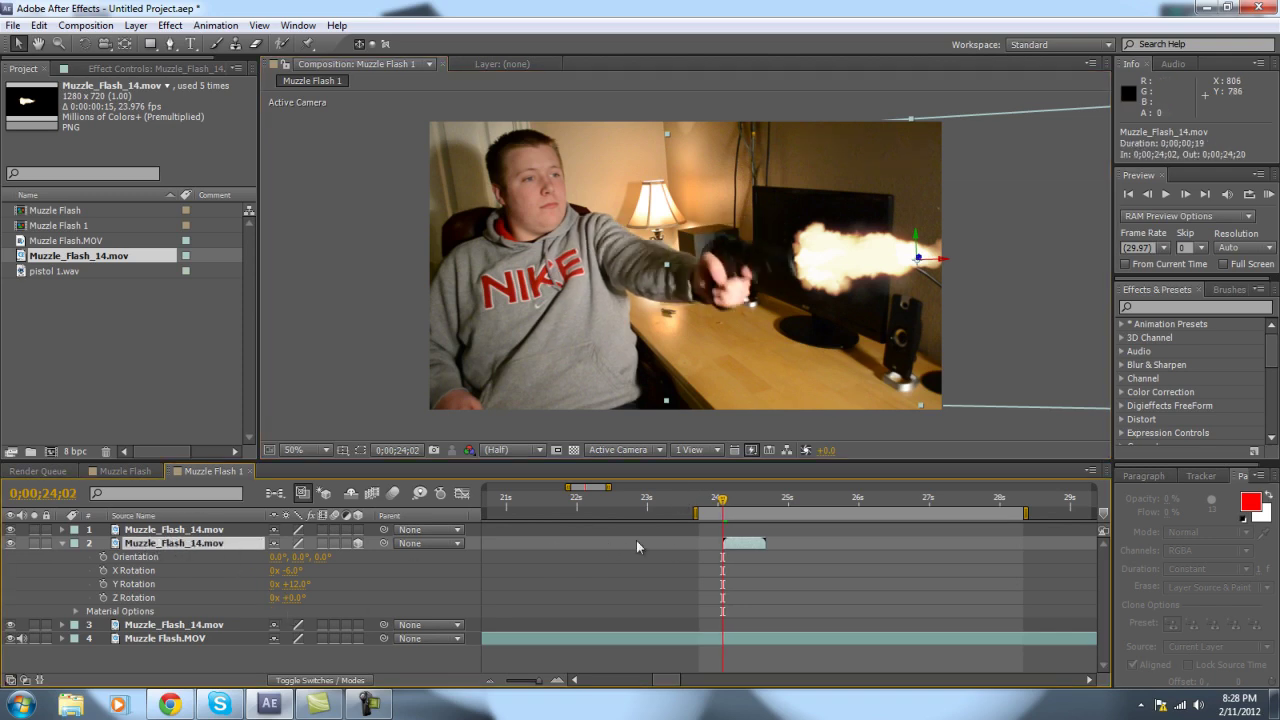
# Step: Keyframe X, Y, Z Rotation and Position (1215.7, 543.2, 0.0) at 0;00;24;02, then advance one frame
pyautogui.click(103, 598)
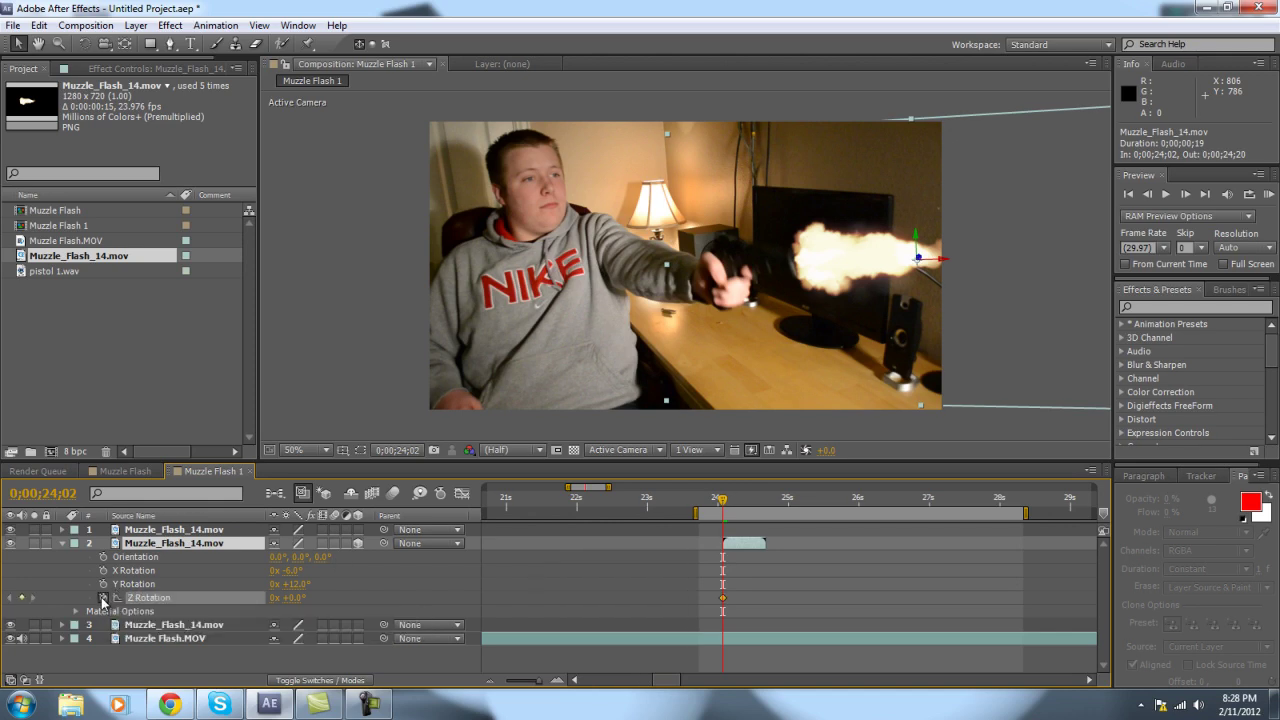
pyautogui.click(103, 570)
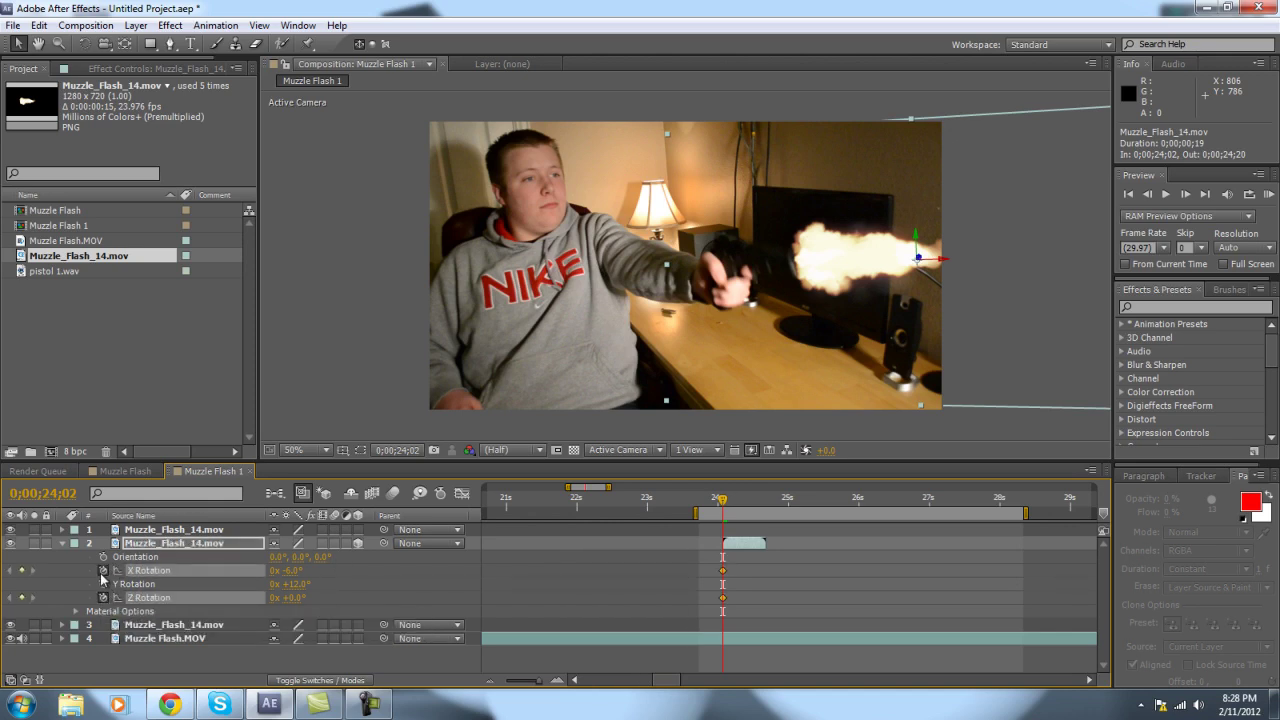
pyautogui.click(103, 584)
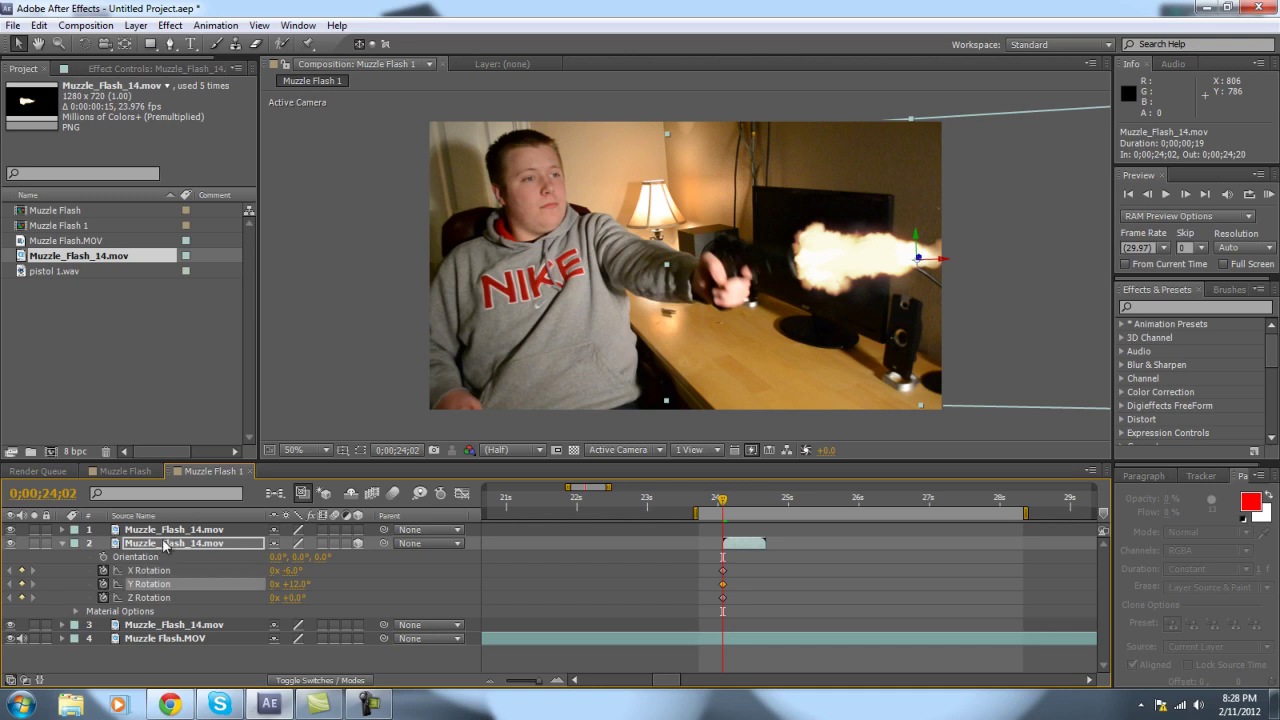
pyautogui.click(166, 544)
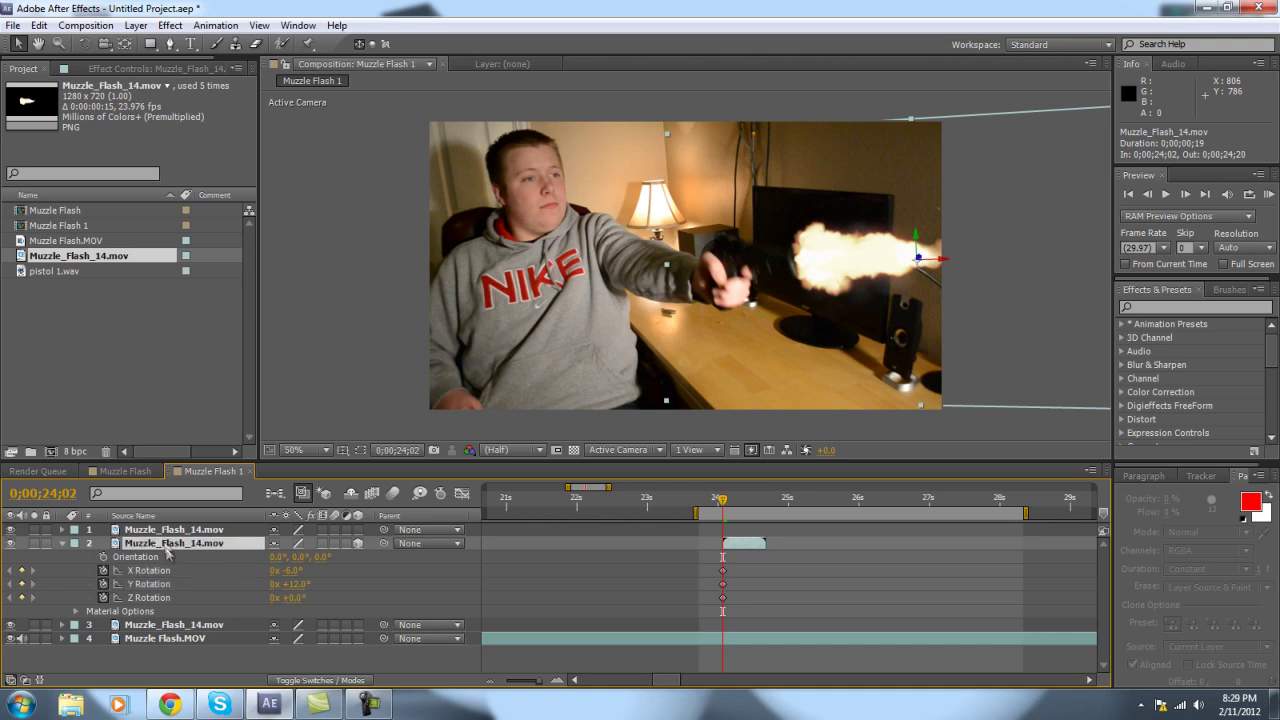
pyautogui.press('p')
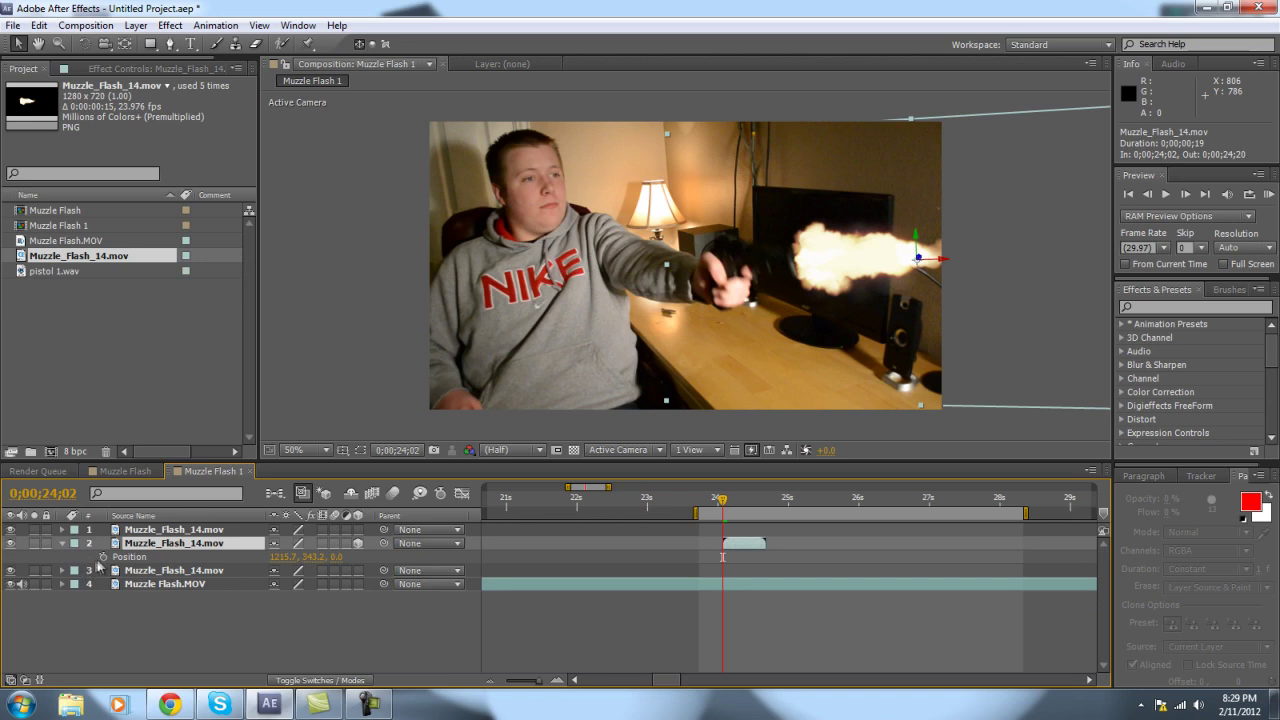
pyautogui.click(103, 556)
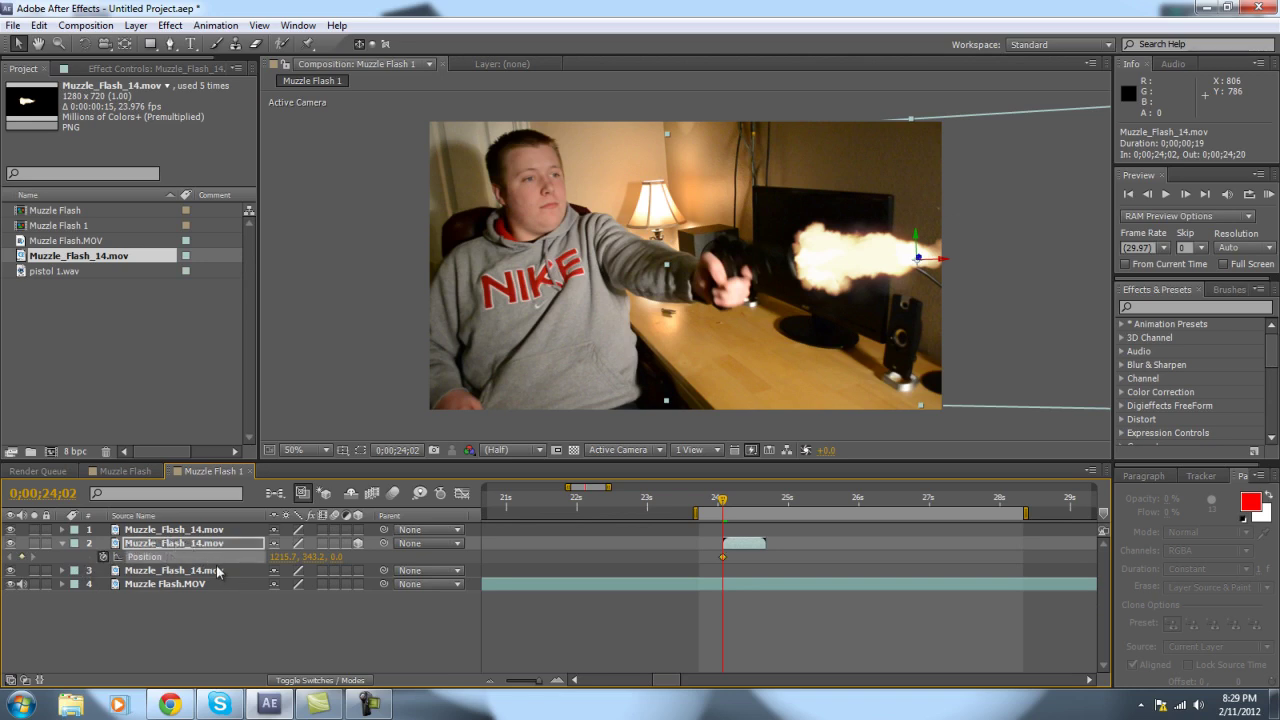
pyautogui.press('pagedown')
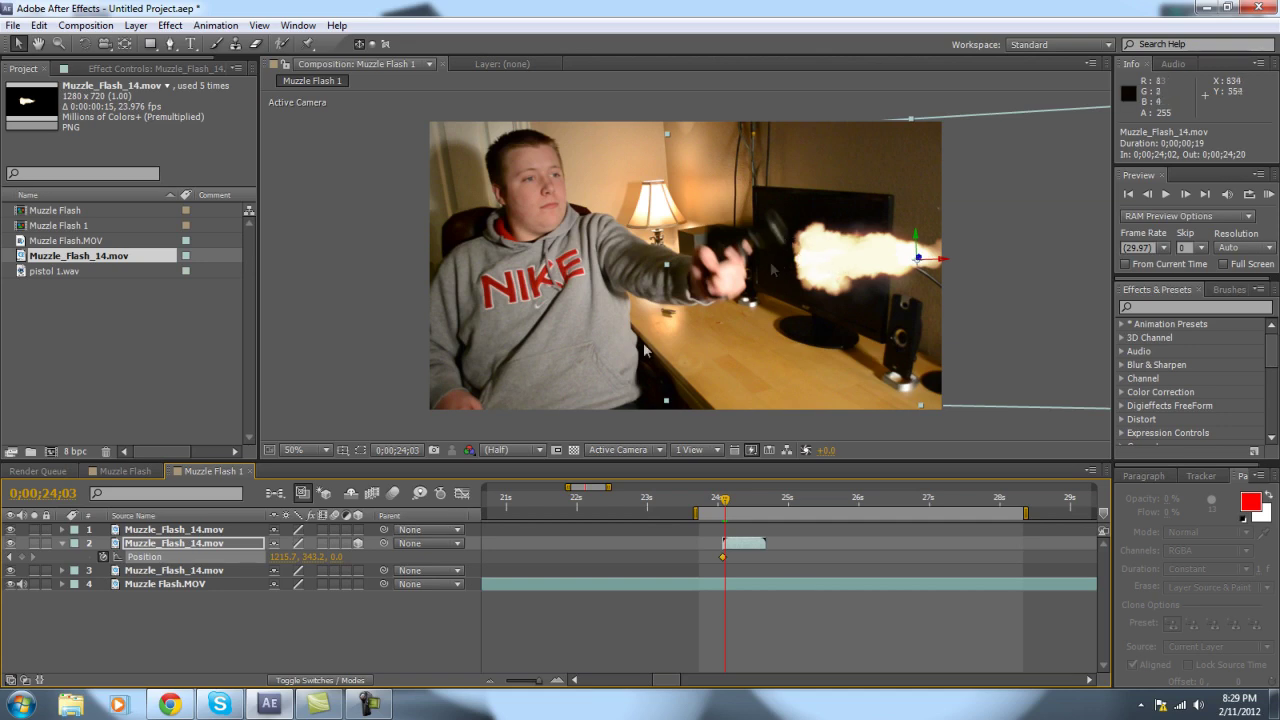
pyautogui.click(188, 548)
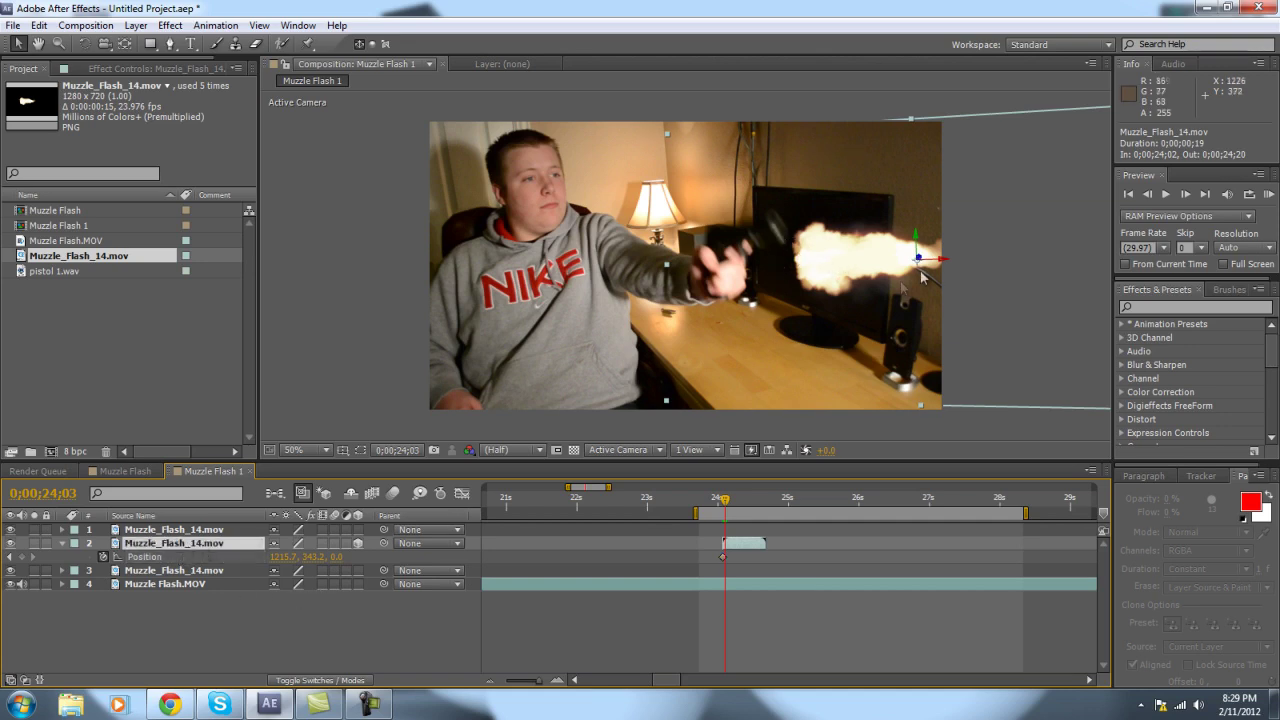
# Step: At 0;00;24;03 raise the flash and rotate it −11° on Z to follow the recoil, then review frames
pyautogui.moveTo(840, 263); pyautogui.dragTo(817, 216)
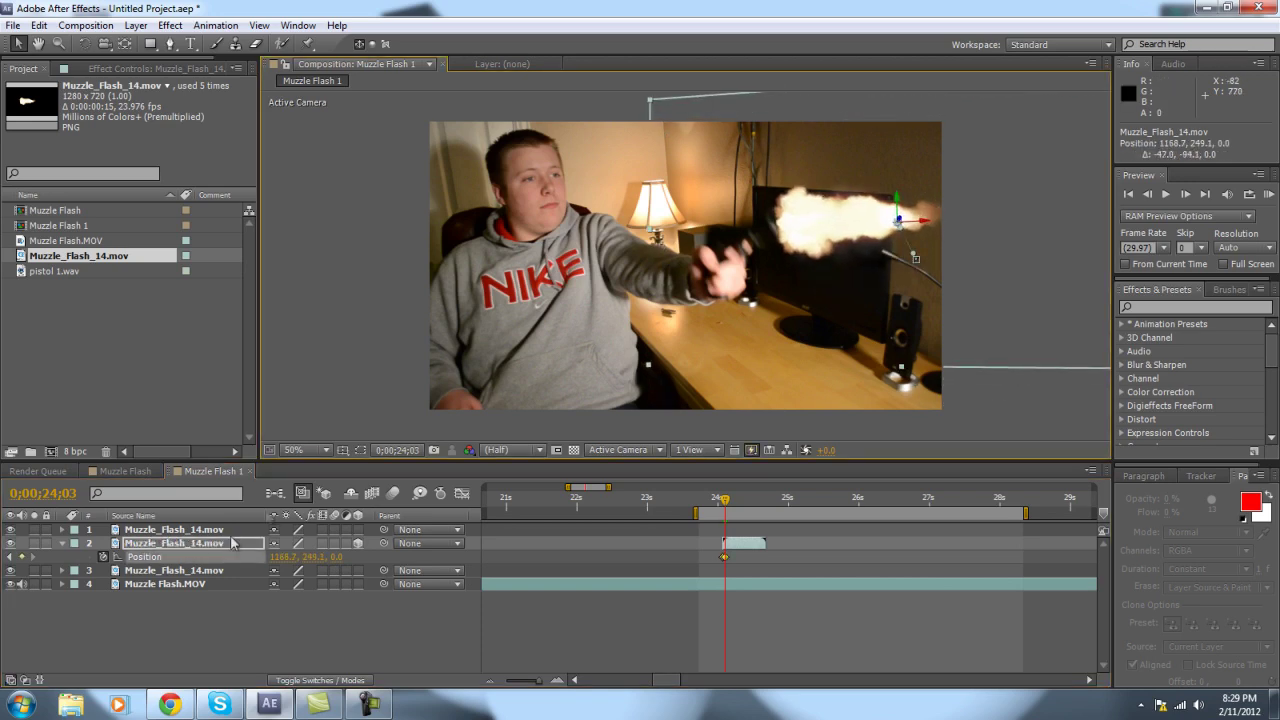
pyautogui.hotkey('alt', 'shift', 'r')
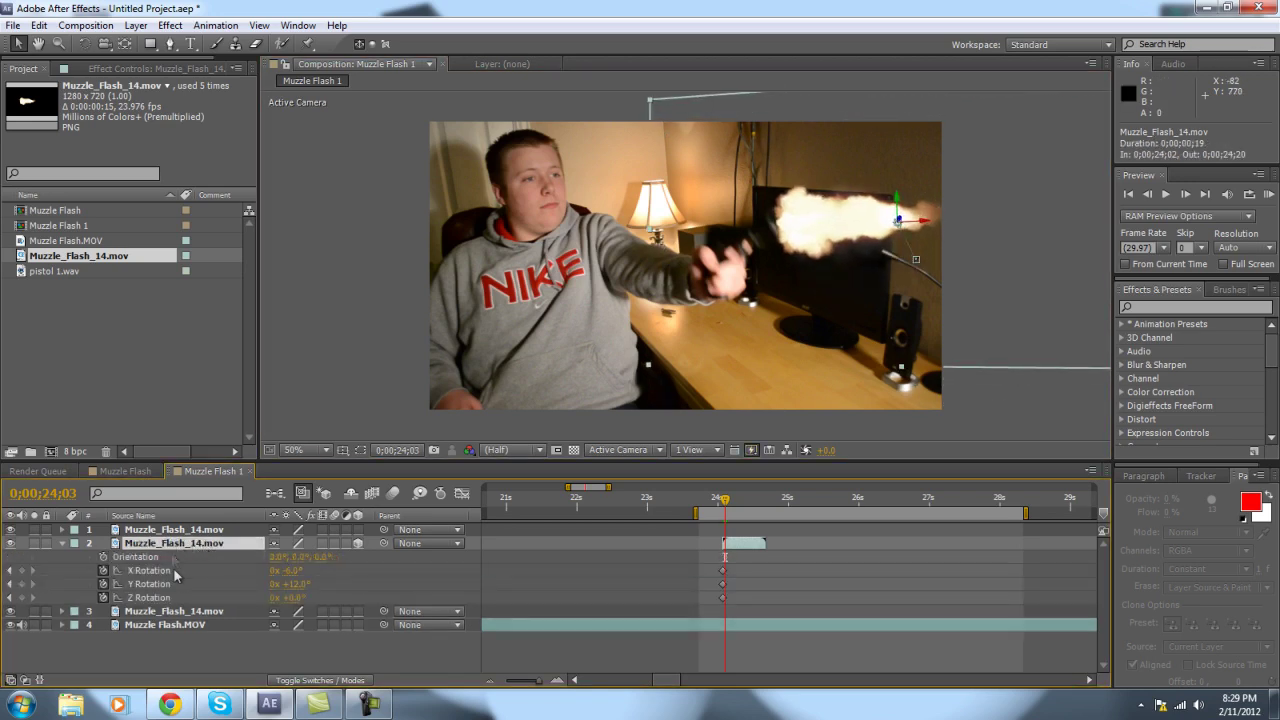
pyautogui.moveTo(290, 598); pyautogui.dragTo(276, 597)
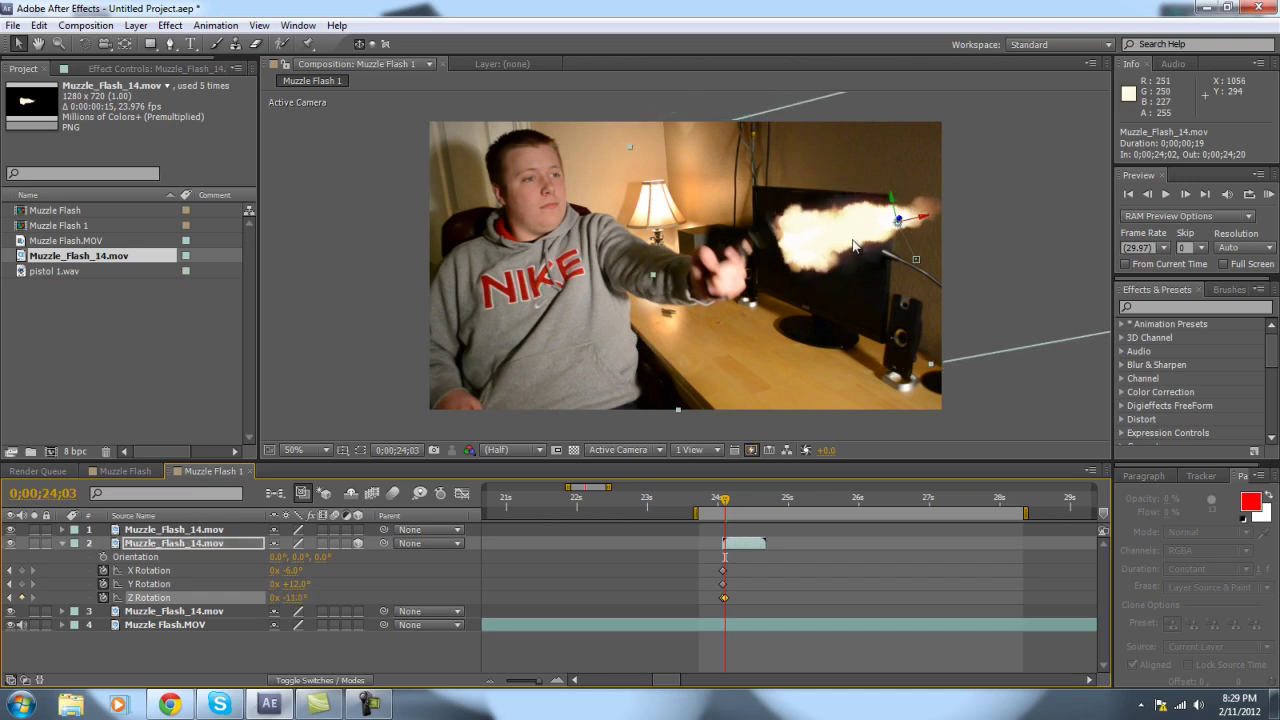
pyautogui.moveTo(851, 242)
pyautogui.mouseDown()
pyautogui.moveTo(872, 222)
pyautogui.moveTo(846, 242)
pyautogui.mouseUp()
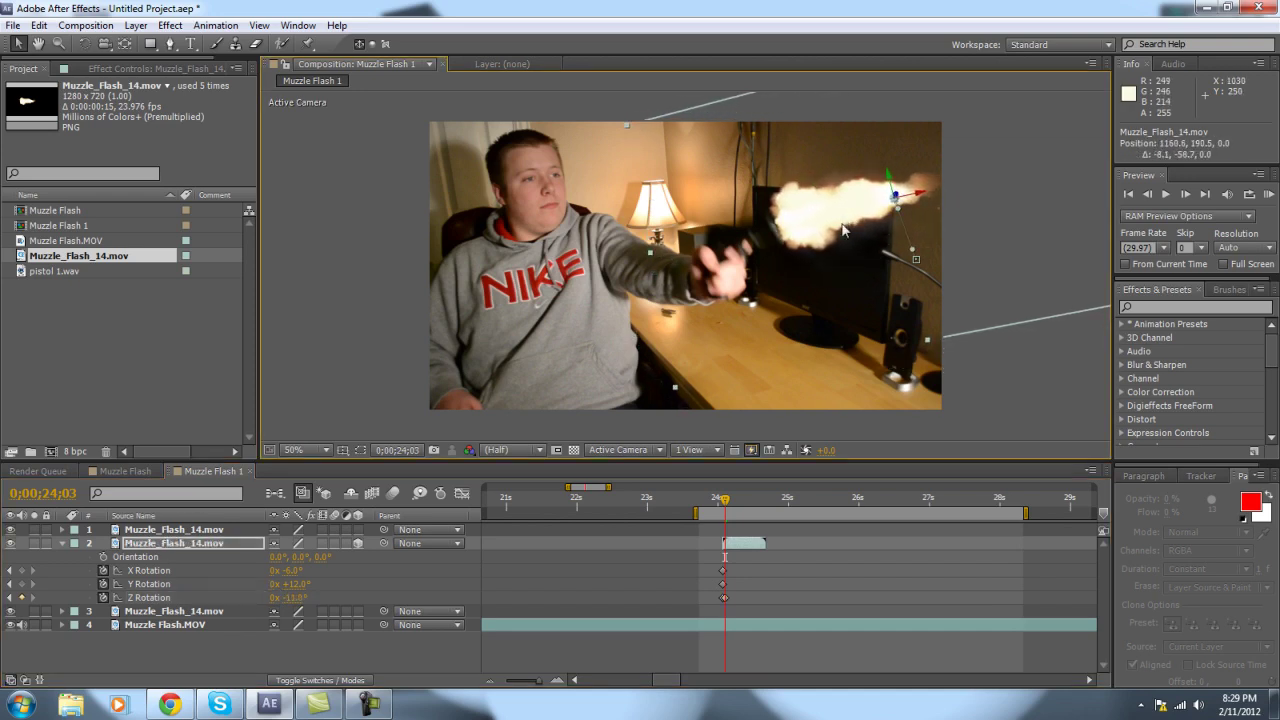
pyautogui.press('pagedown')
pyautogui.press('pageup')
pyautogui.press('pageup')
pyautogui.press('pagedown')
pyautogui.press('pagedown')
pyautogui.press('pagedown')
pyautogui.press('pagedown')
pyautogui.press('pagedown')
pyautogui.press('pagedown')
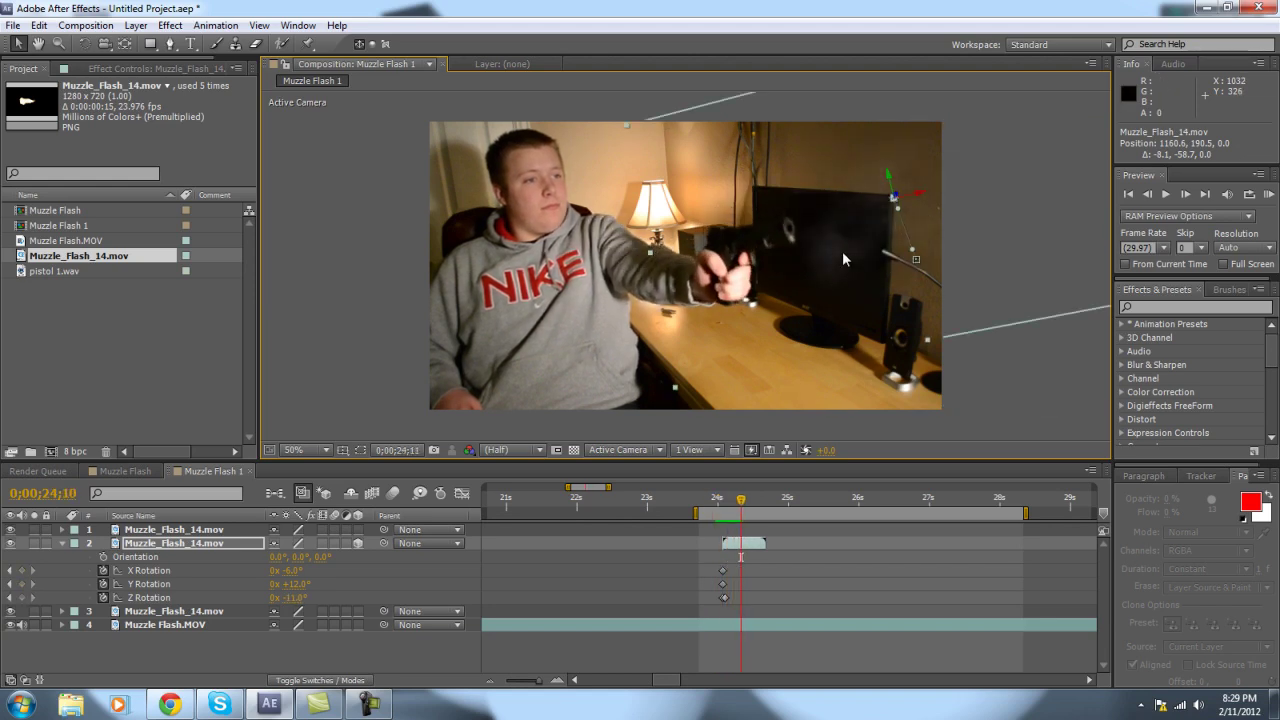
pyautogui.press('pageup')
pyautogui.press('pageup')
pyautogui.press('pageup')
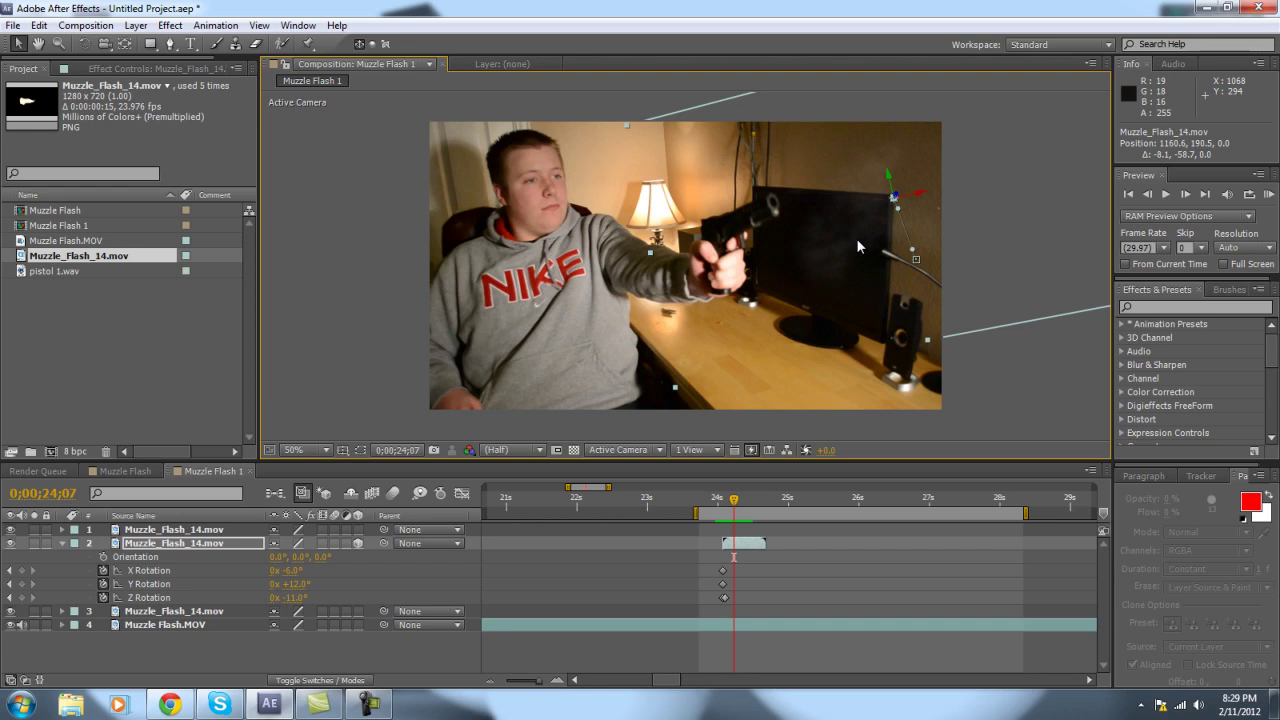
# Step: Hide rotation properties, reveal the Modes columns leaving layer 3 at Normal, and recheck frame 24;03
pyautogui.click(173, 543)
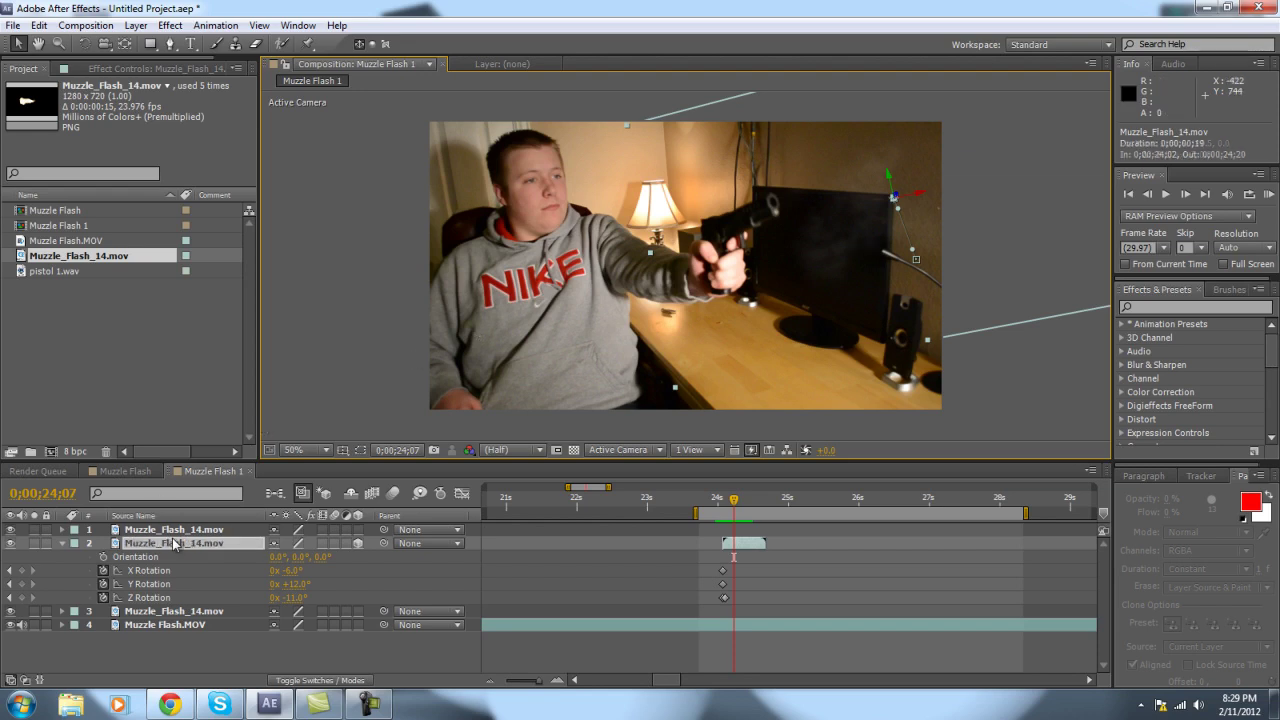
pyautogui.click(62, 544)
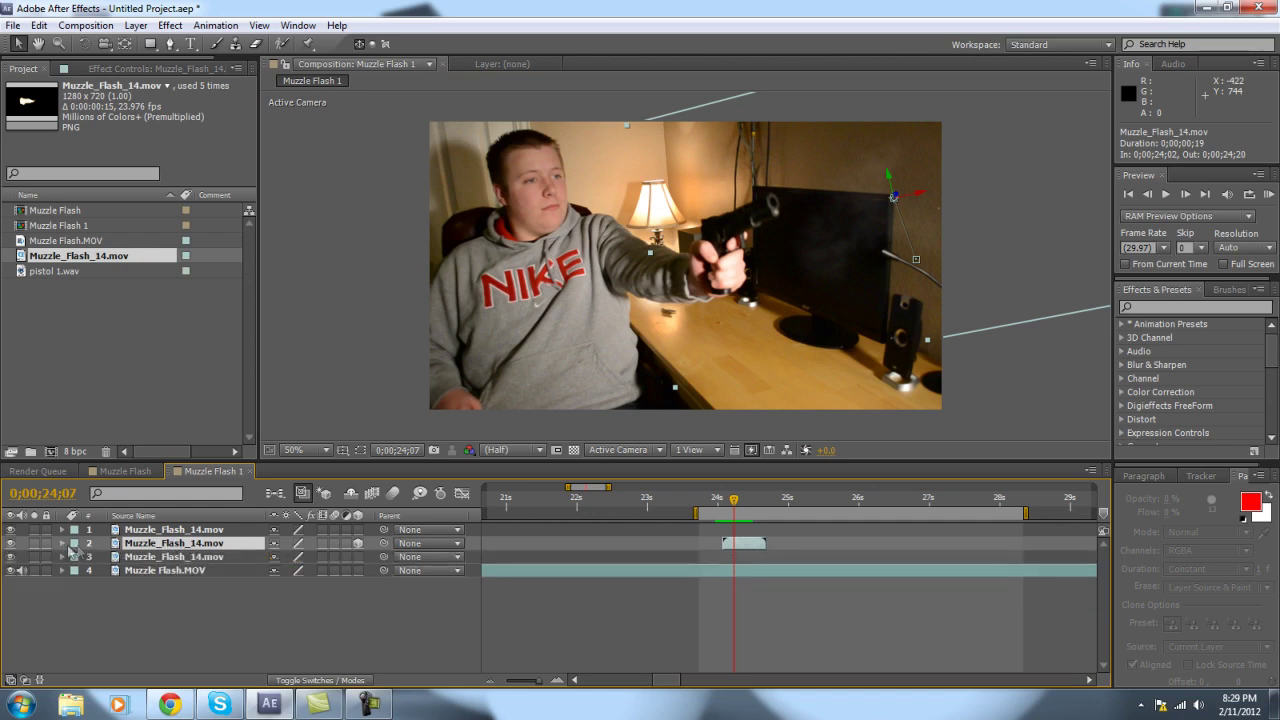
pyautogui.click(324, 681)
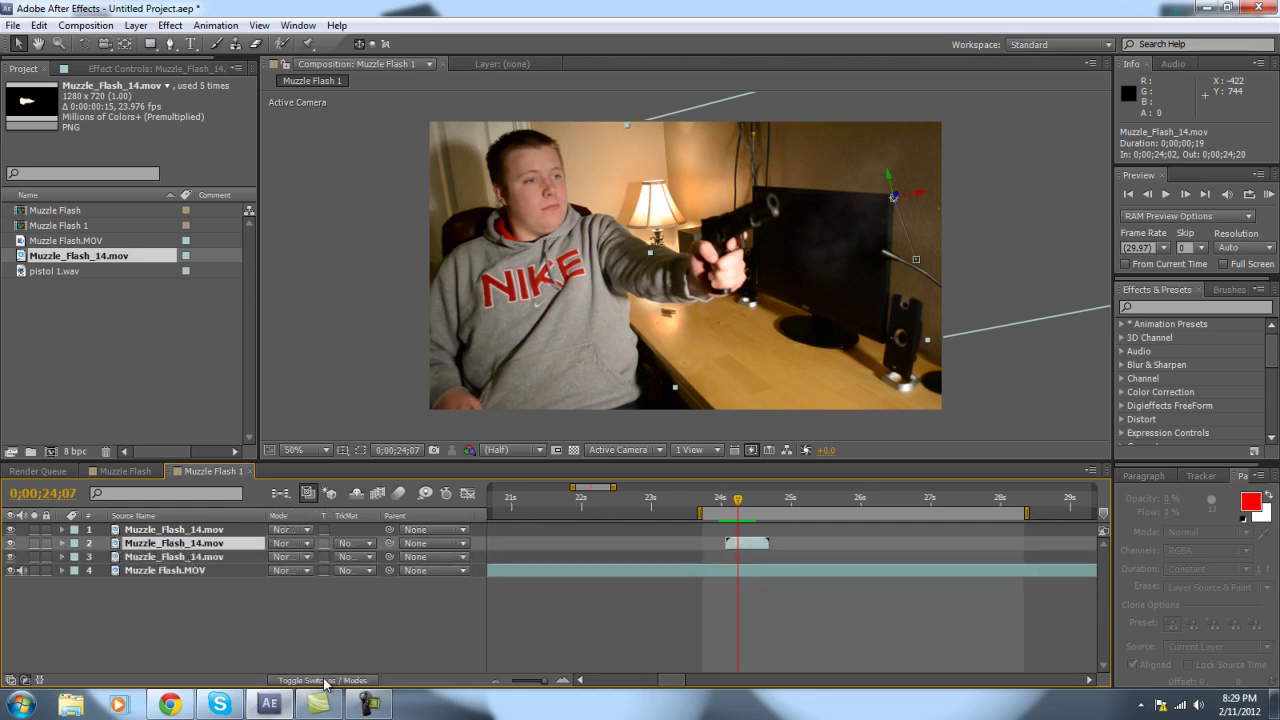
pyautogui.click(306, 557)
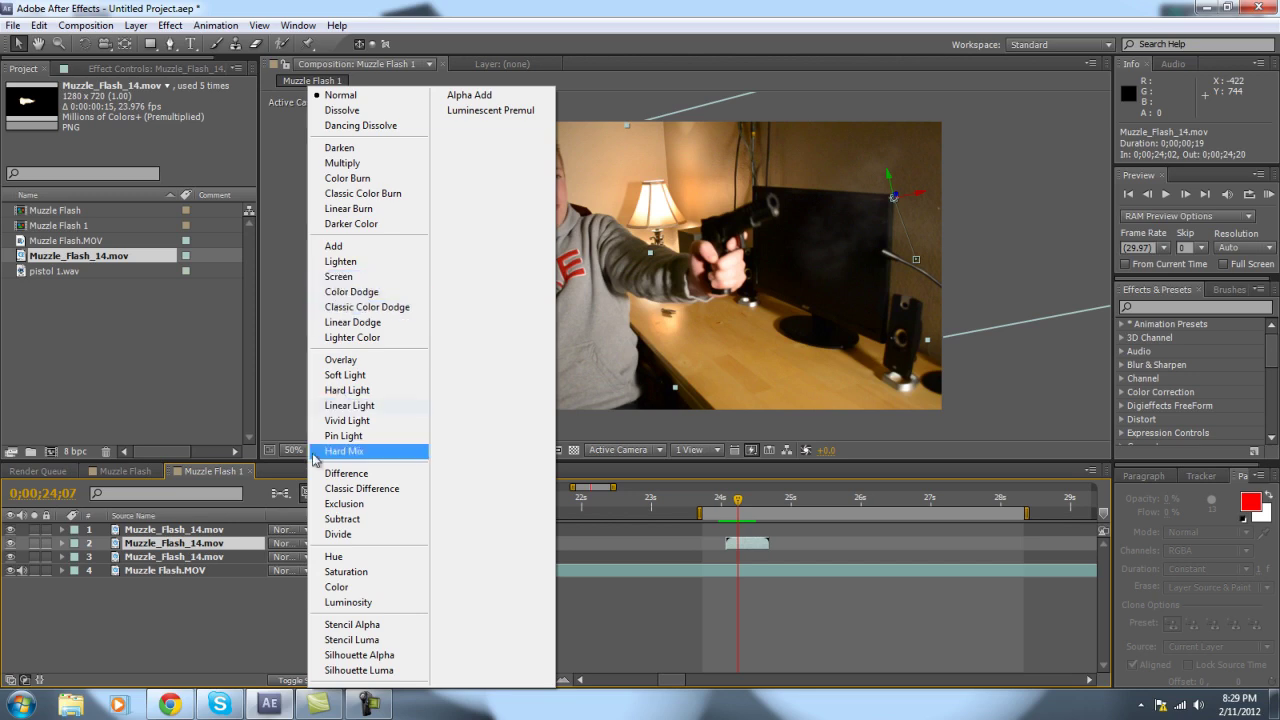
pyautogui.click(250, 636)
pyautogui.click(227, 549)
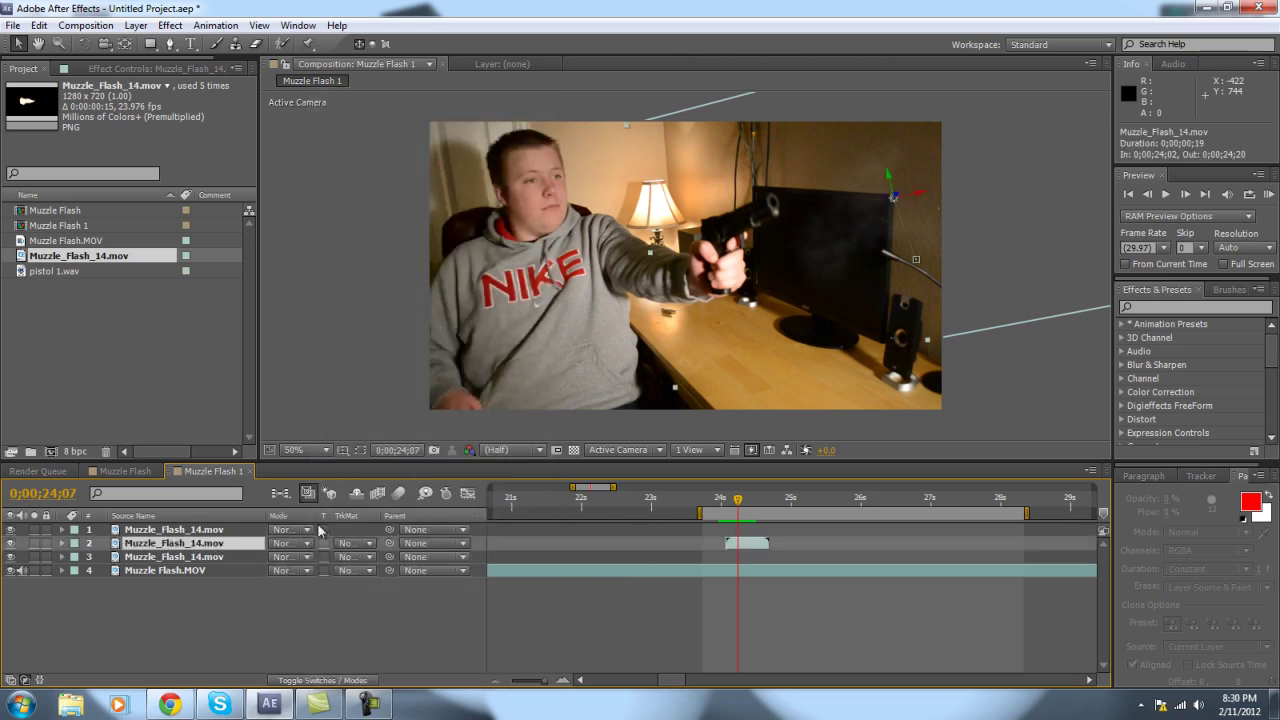
pyautogui.moveTo(735, 500)
pyautogui.mouseDown()
pyautogui.moveTo(720, 504)
pyautogui.moveTo(751, 503)
pyautogui.moveTo(731, 505)
pyautogui.mouseUp()
# Step: Play the composition and delete the top duplicate Muzzle_Flash_14.mov layer
pyautogui.press('space')
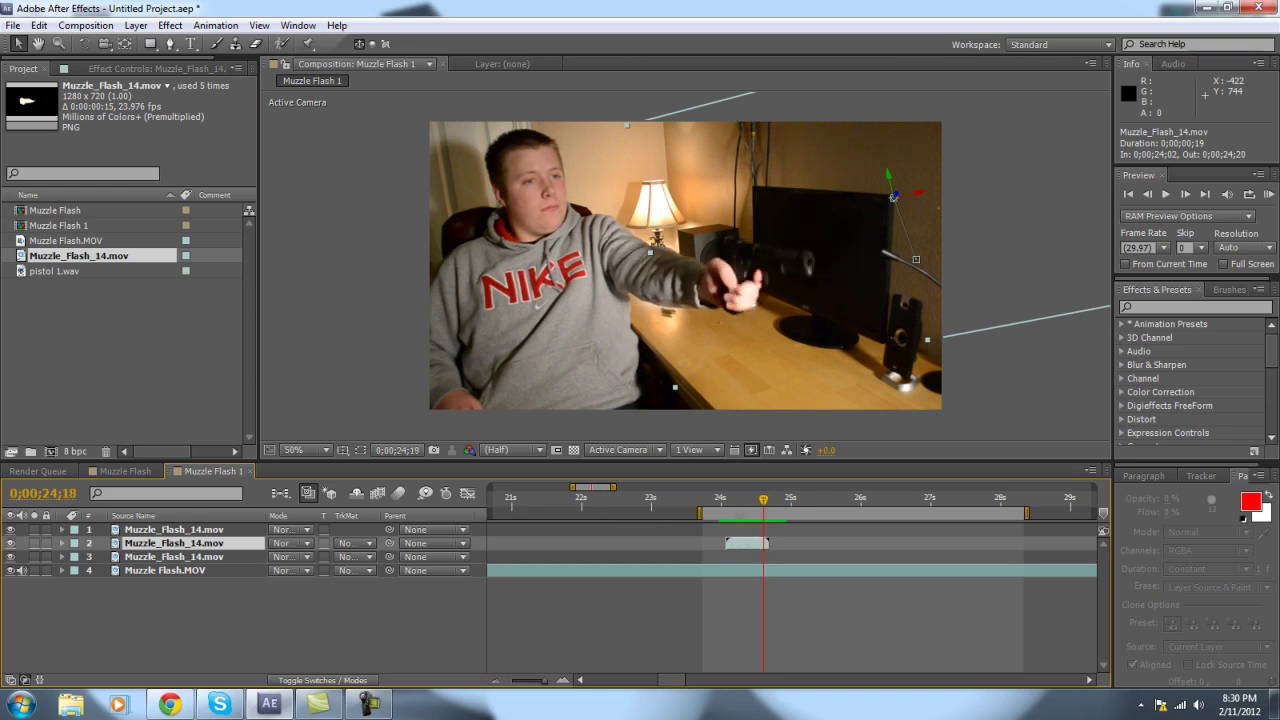
pyautogui.click(193, 535)
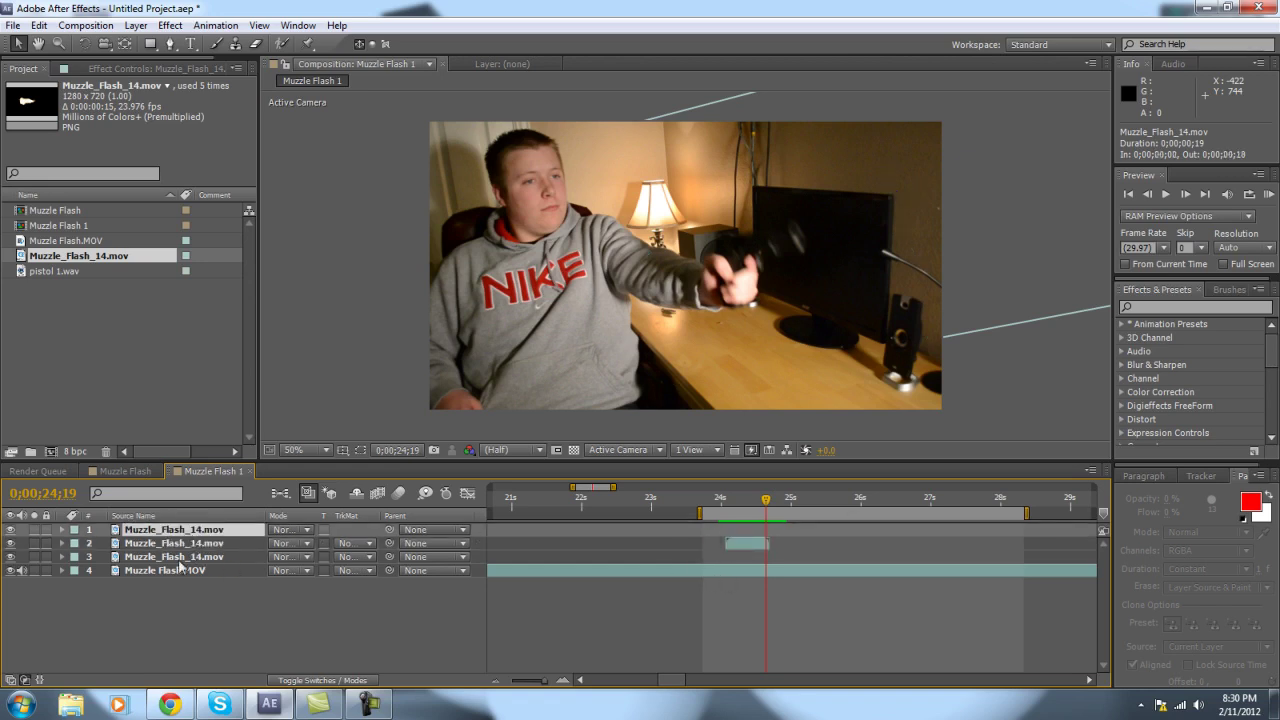
pyautogui.press('Delete')
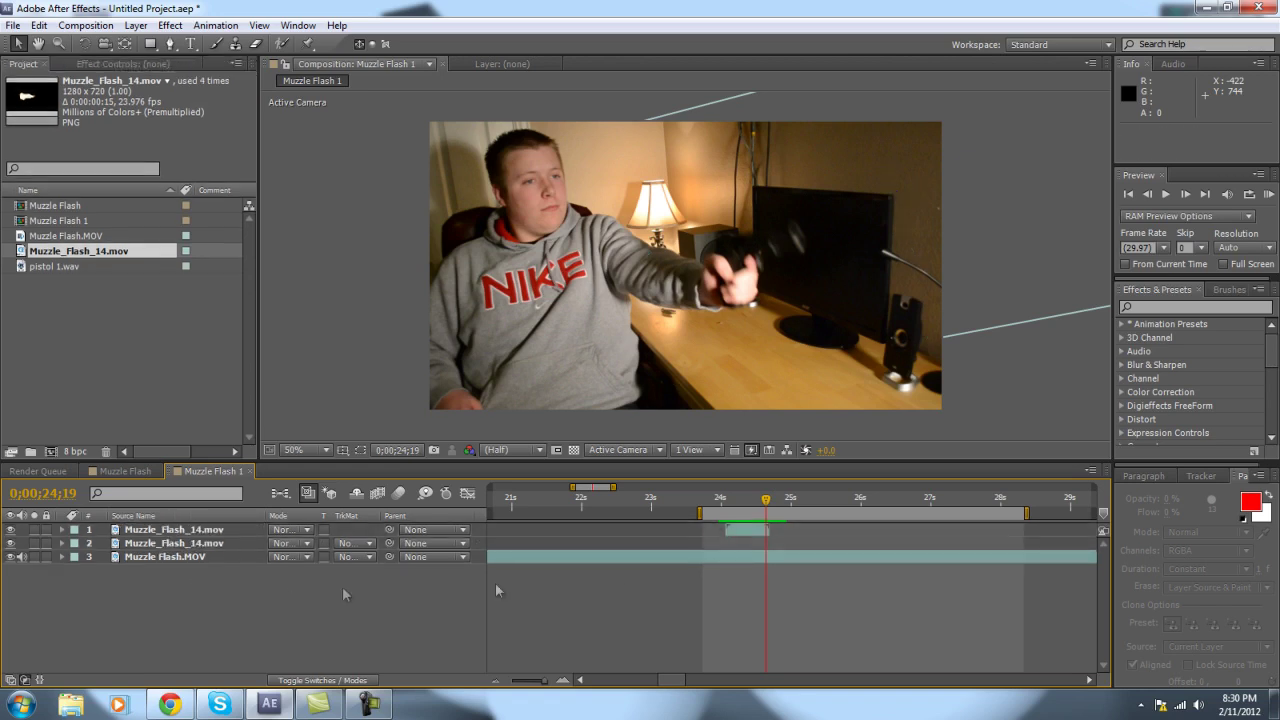
# Step: Check the flash frames near 24;19, delete the second duplicate flash layer, and show layer names
pyautogui.click(151, 533)
pyautogui.click(159, 545)
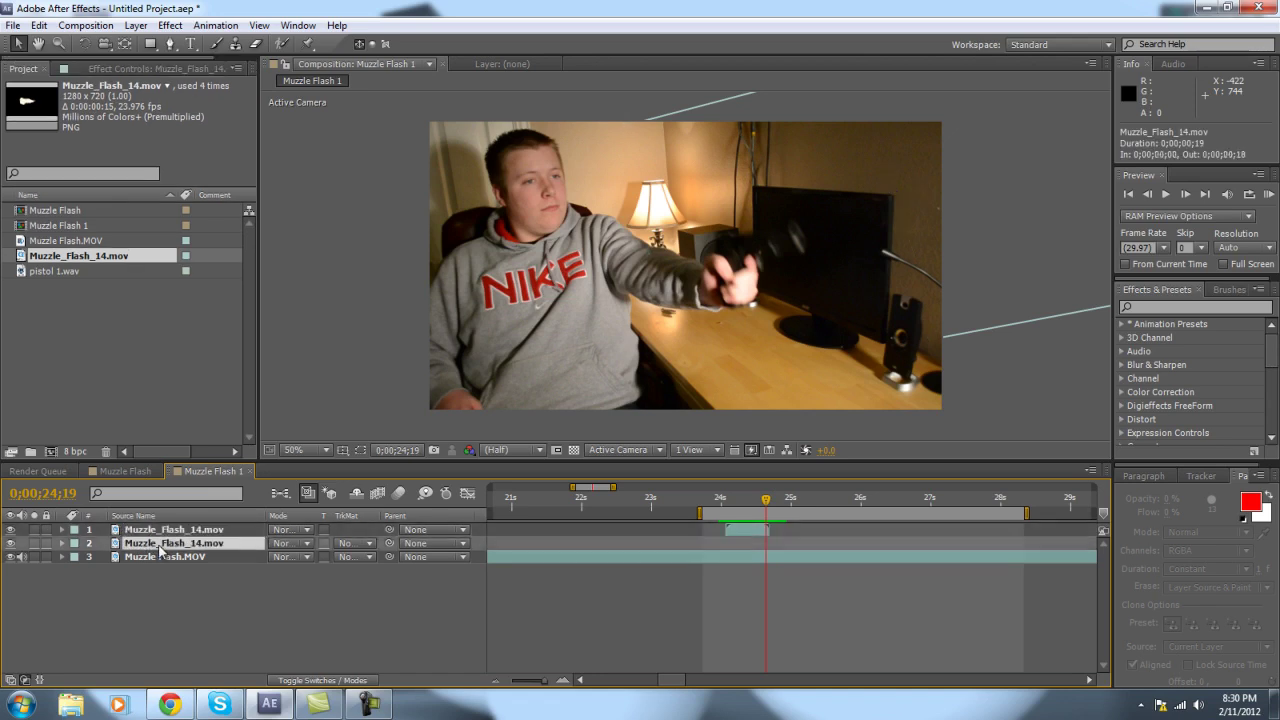
pyautogui.press('pageup')
pyautogui.press('pageup')
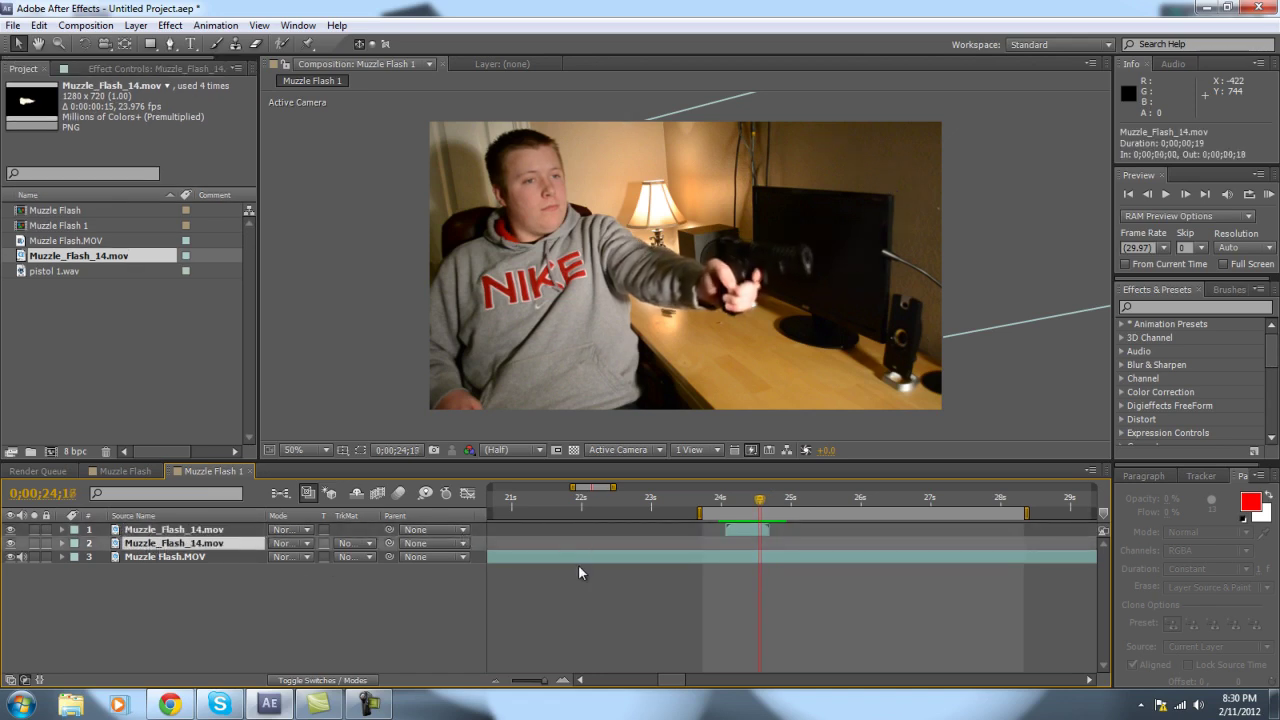
pyautogui.press('pageup')
pyautogui.press('pageup')
pyautogui.press('pageup')
pyautogui.press('pageup')
pyautogui.press('pageup')
pyautogui.press('pageup')
pyautogui.press('pageup')
pyautogui.press('pageup')
pyautogui.press('pageup')
pyautogui.press('pageup')
pyautogui.press('pageup')
pyautogui.press('pageup')
pyautogui.press('pageup')
pyautogui.press('pageup')
pyautogui.press('pageup')
pyautogui.press('pageup')
pyautogui.press('pageup')
pyautogui.press('pageup')
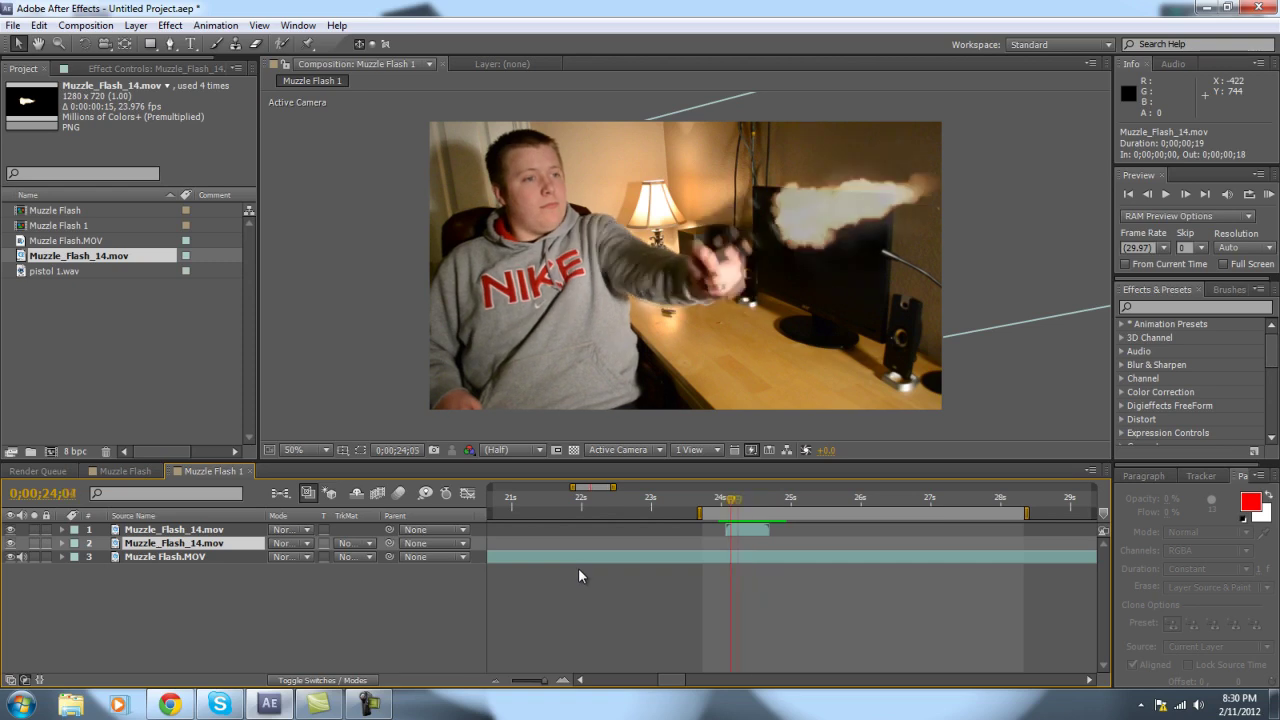
pyautogui.press('pagedown')
pyautogui.press('pagedown')
pyautogui.press('pagedown')
pyautogui.press('pagedown')
pyautogui.press('pagedown')
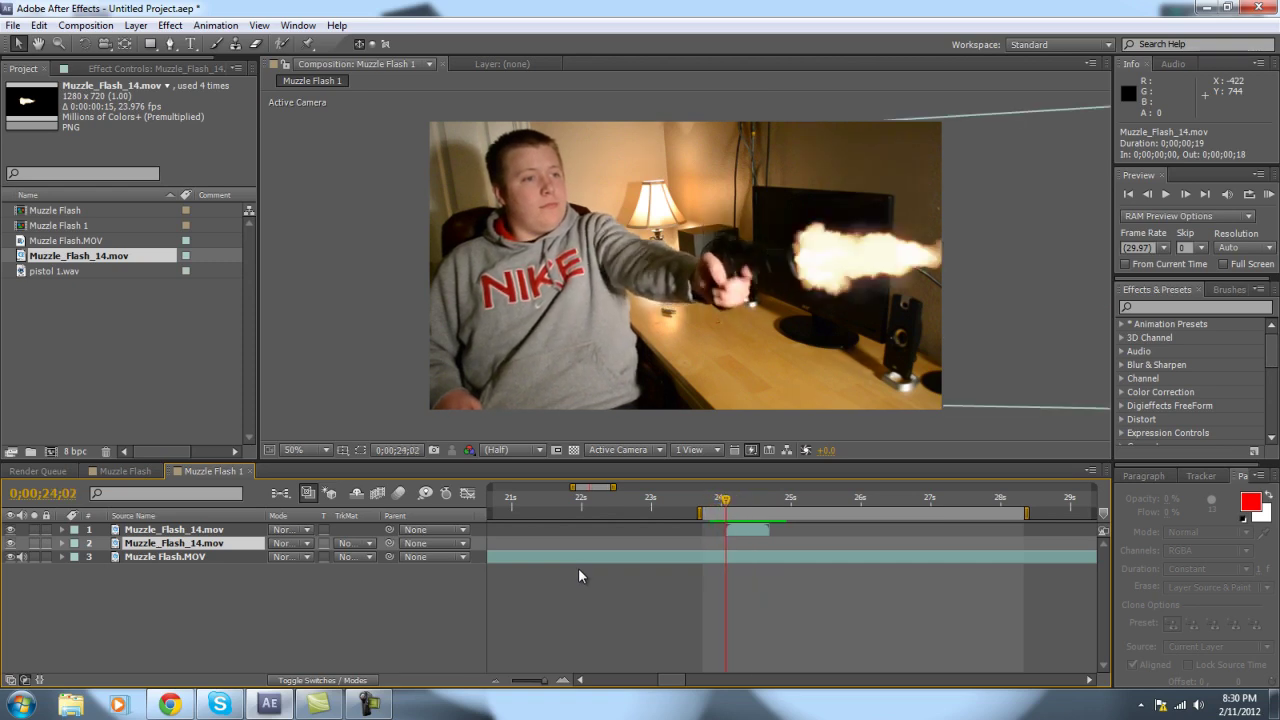
pyautogui.press('pagedown')
pyautogui.press('pagedown')
pyautogui.press('pagedown')
pyautogui.press('pagedown')
pyautogui.press('pagedown')
pyautogui.press('pagedown')
pyautogui.press('pagedown')
pyautogui.press('pagedown')
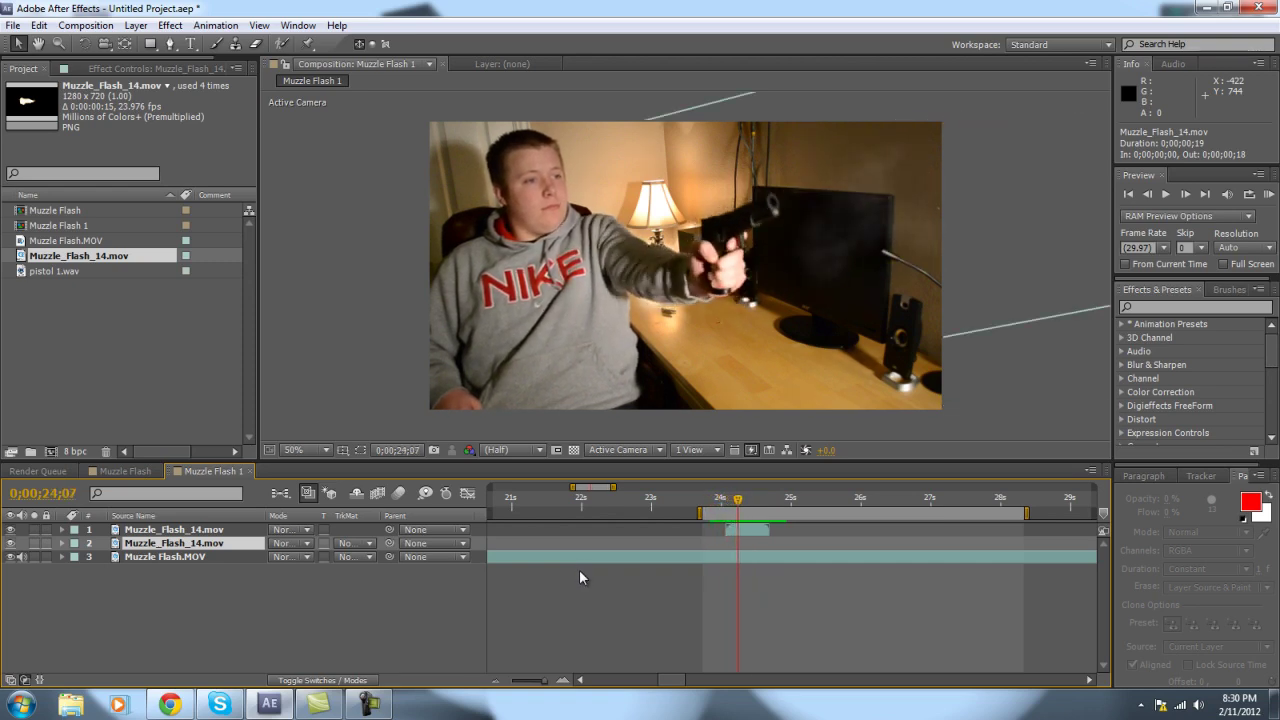
pyautogui.press('pagedown')
pyautogui.press('pagedown')
pyautogui.press('pagedown')
pyautogui.press('pagedown')
pyautogui.press('pagedown')
pyautogui.press('pagedown')
pyautogui.press('pagedown')
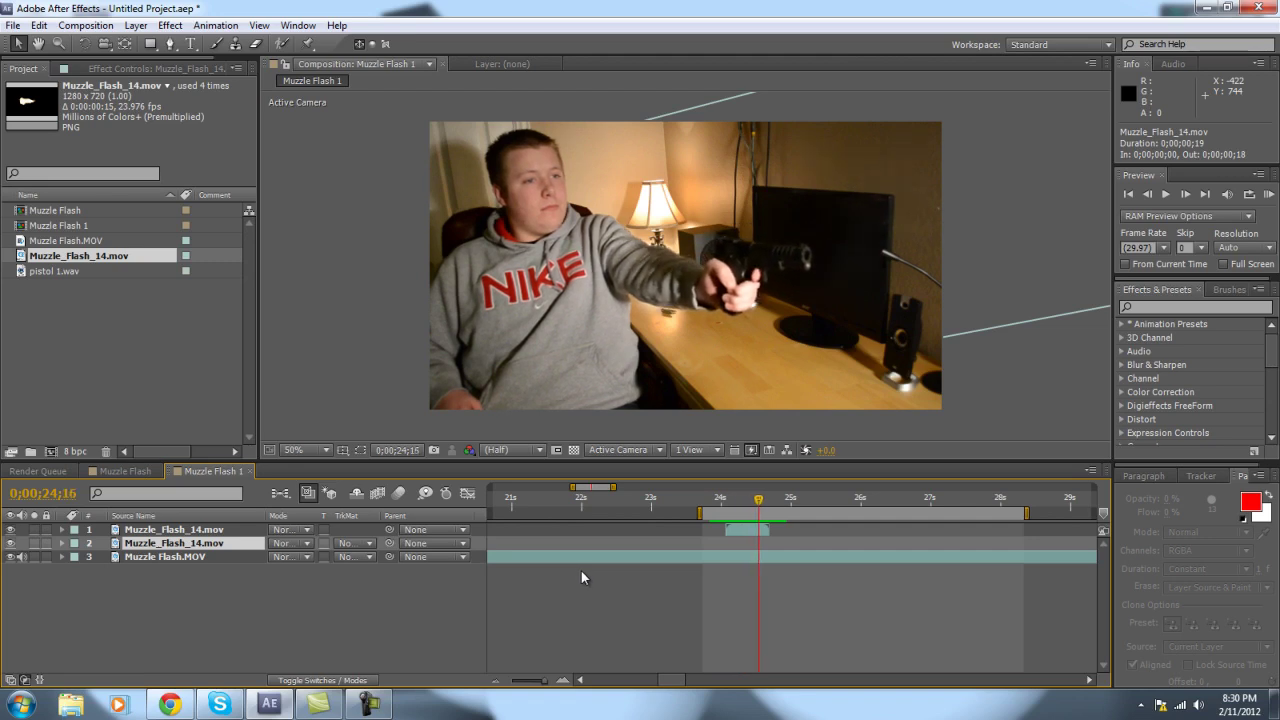
pyautogui.click(215, 530)
pyautogui.click(198, 545)
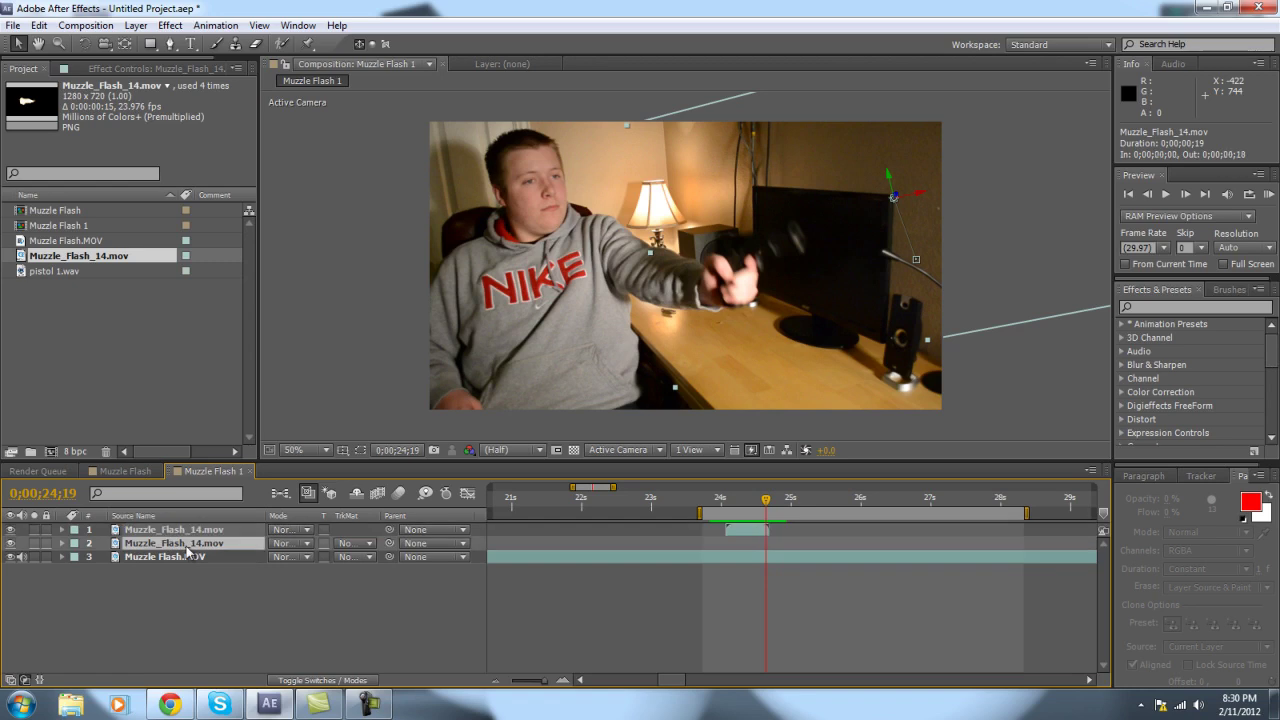
pyautogui.press('Delete')
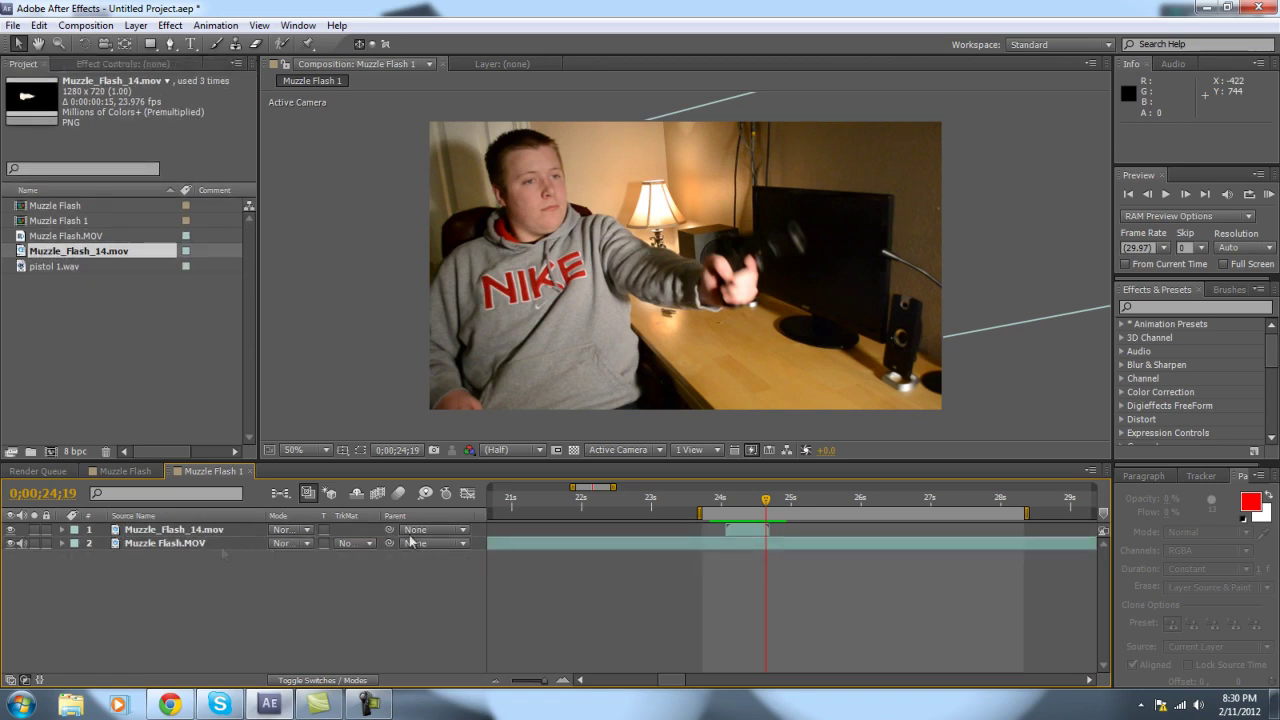
pyautogui.moveTo(763, 505)
pyautogui.mouseDown()
pyautogui.moveTo(727, 499)
pyautogui.moveTo(763, 504)
pyautogui.mouseUp()
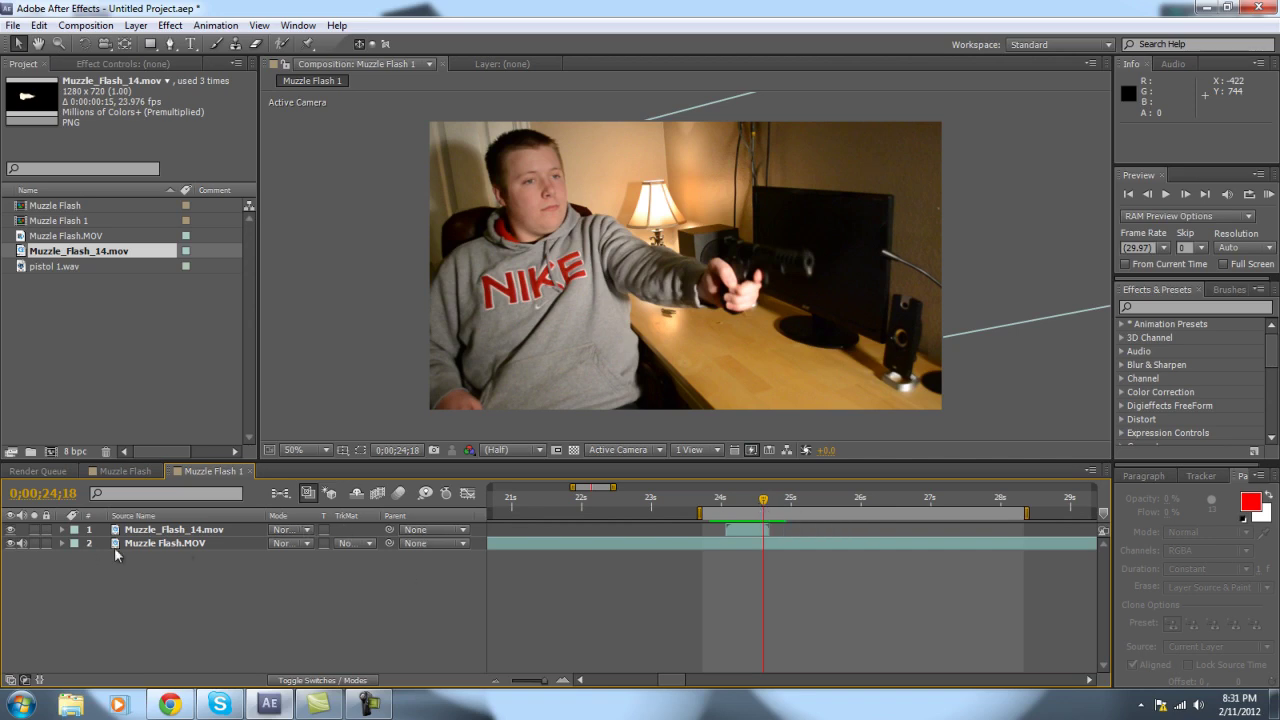
pyautogui.click(146, 517)
# Step: Duplicate Muzzle_Flash_14.mov and slide the copy to start at 0;00;24;18
pyautogui.click(148, 530)
pyautogui.hotkey('ctrl', 'd')
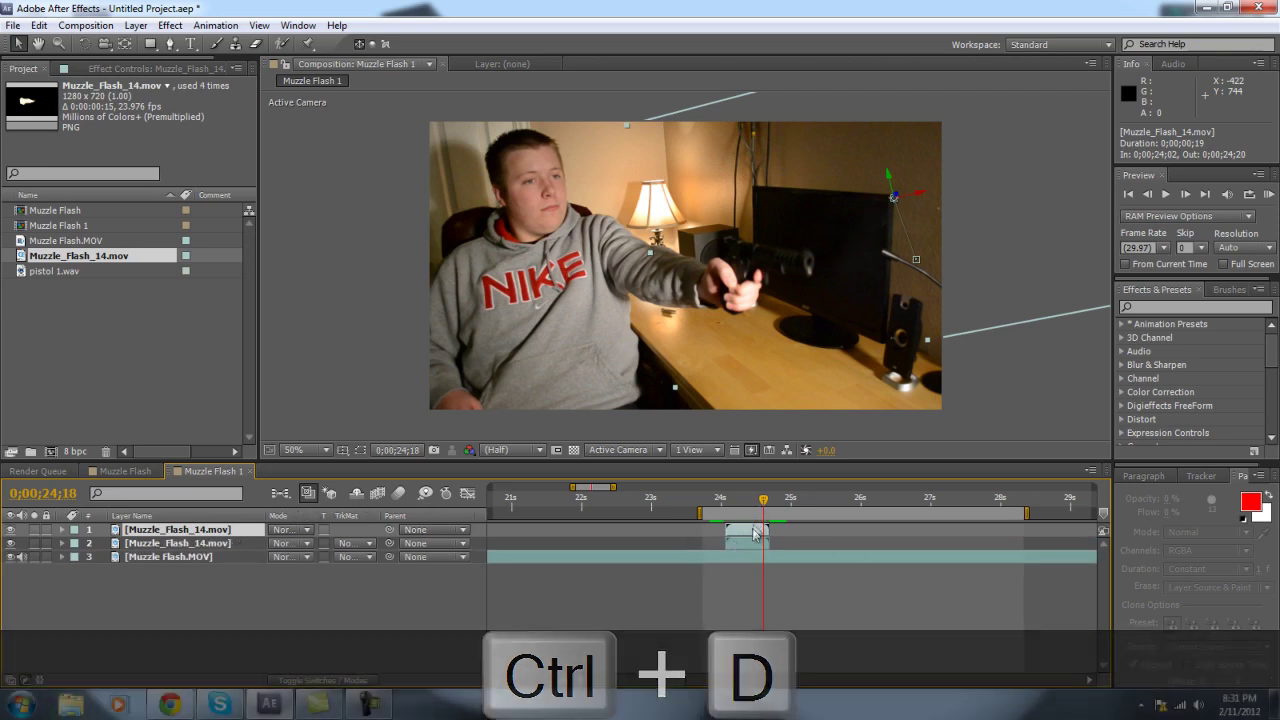
pyautogui.moveTo(757, 532); pyautogui.dragTo(787, 533)
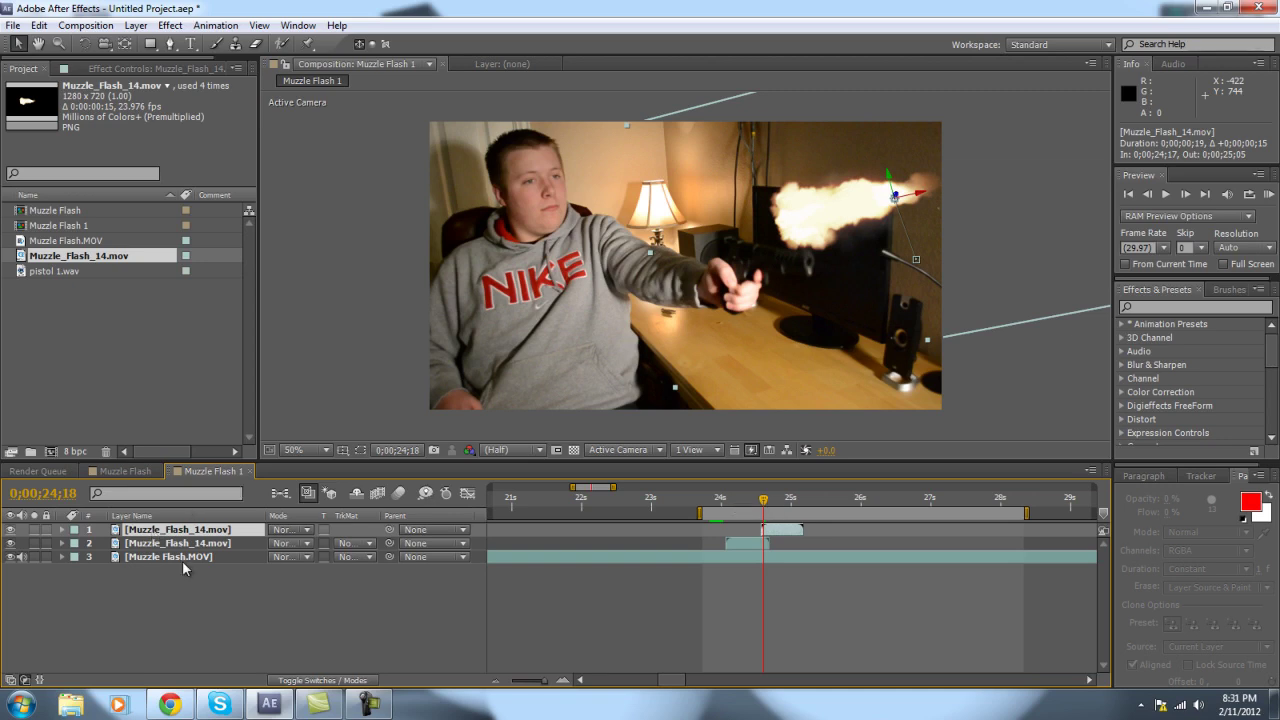
pyautogui.press('pageup')
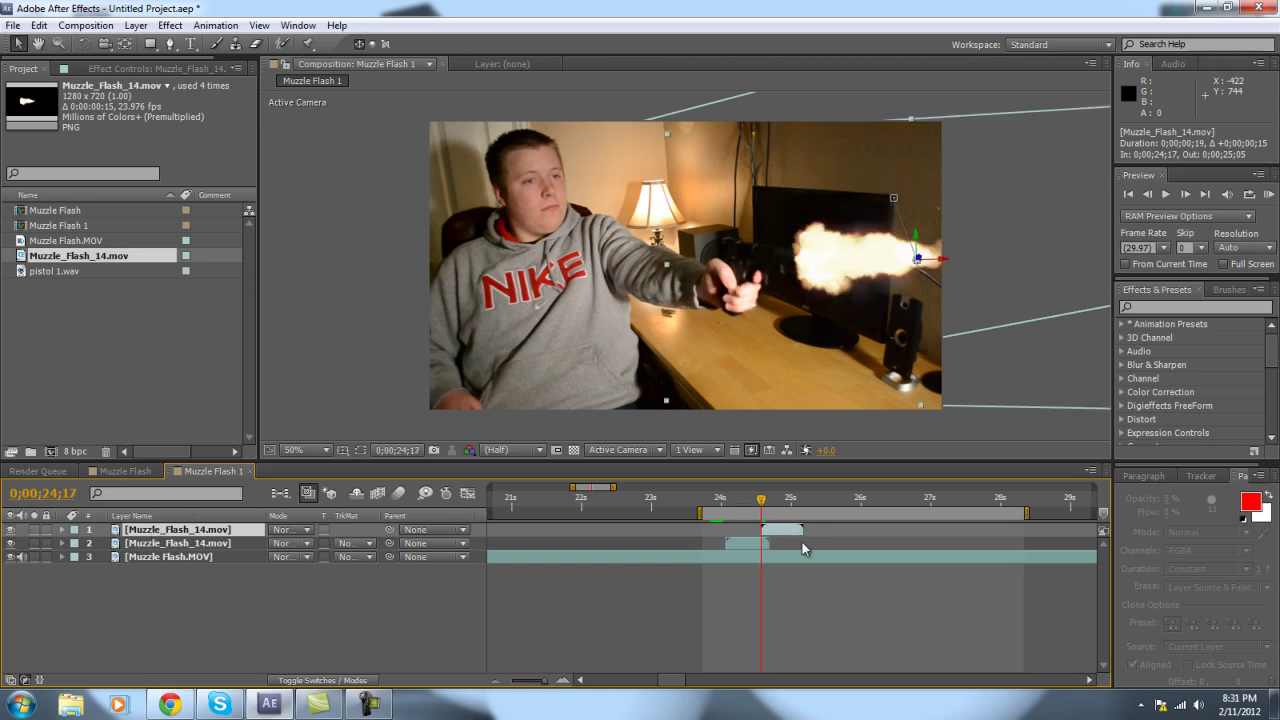
pyautogui.press('pagedown')
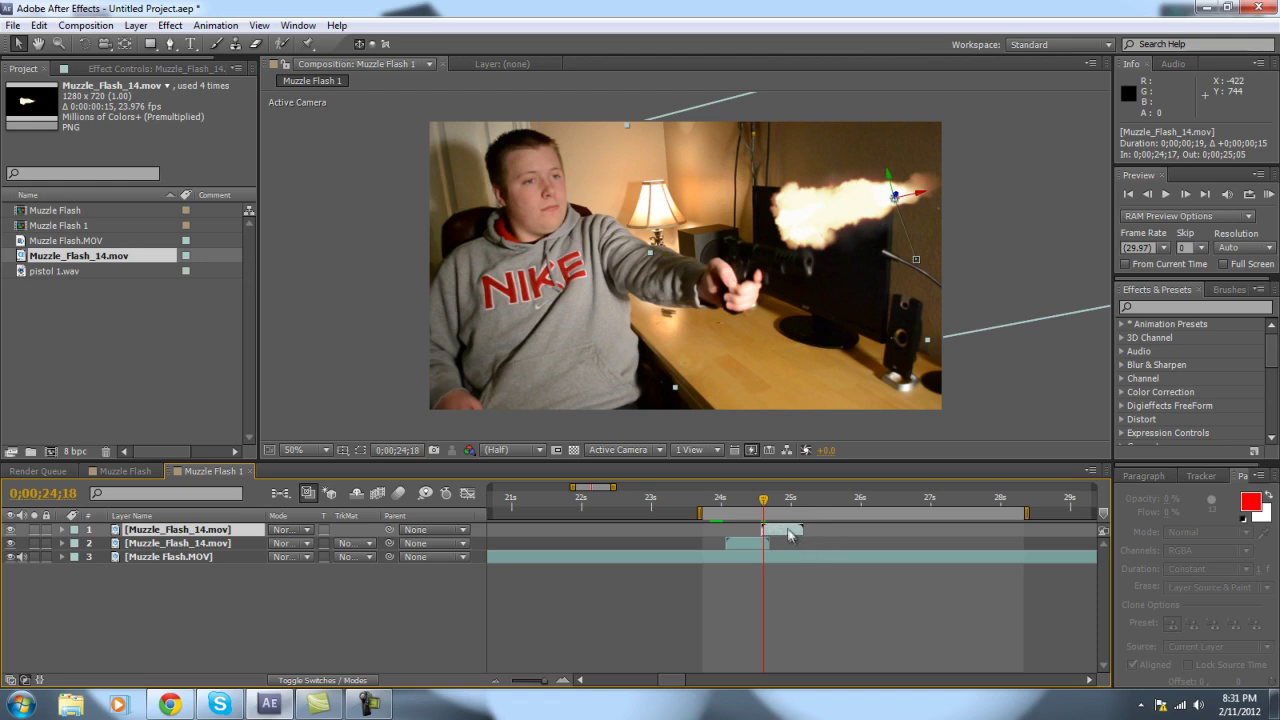
pyautogui.moveTo(790, 534); pyautogui.dragTo(790, 534)
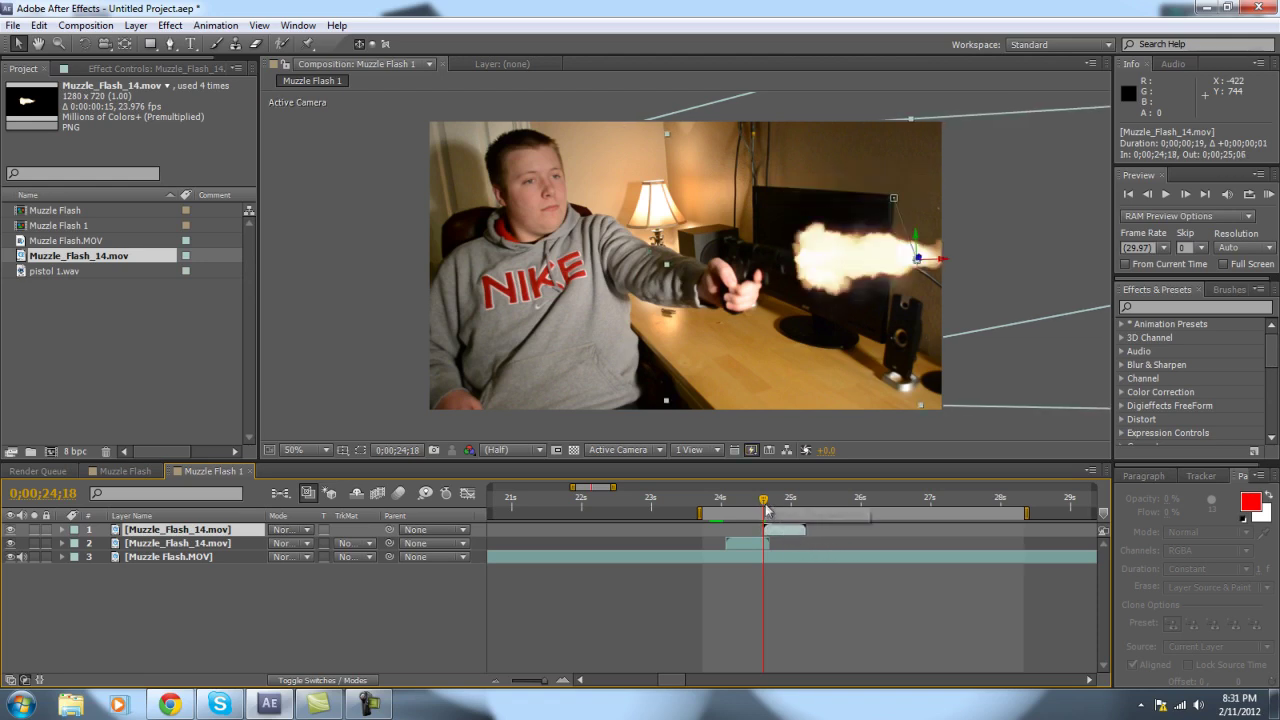
pyautogui.moveTo(763, 499); pyautogui.dragTo(765, 509)
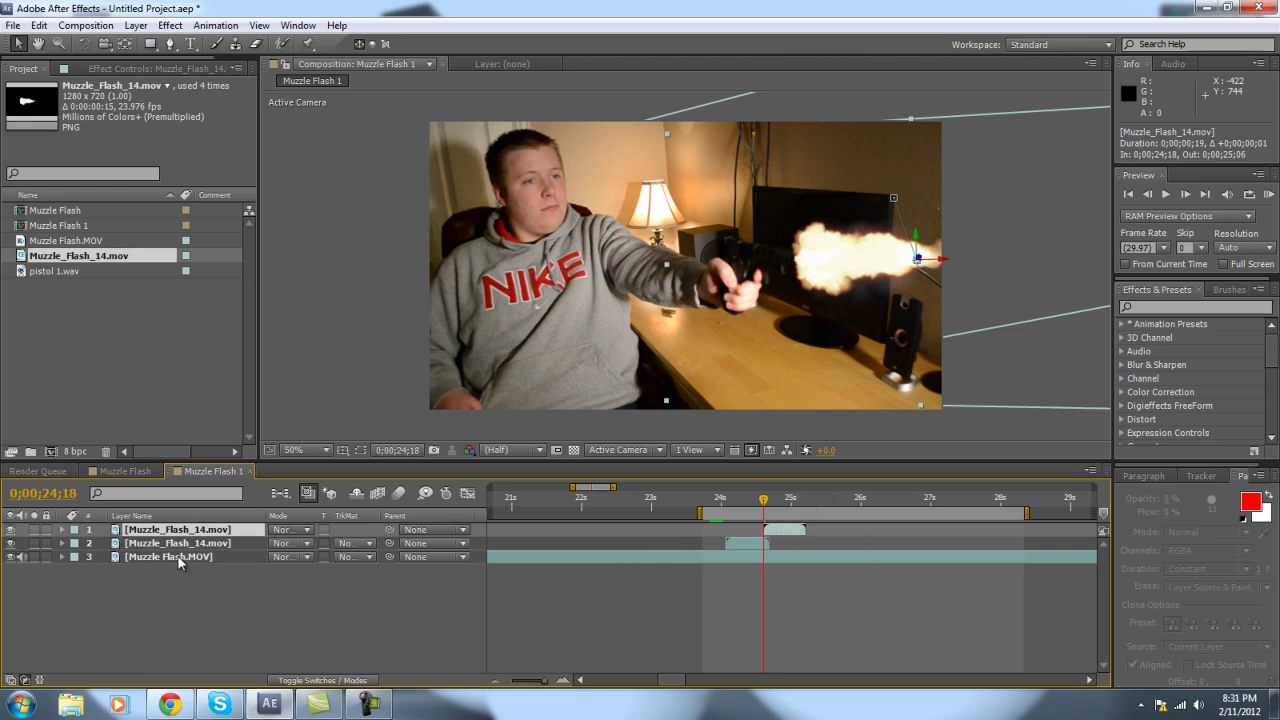
# Step: Move the second flash onto the gun barrel and set a Position keyframe
pyautogui.press('p')
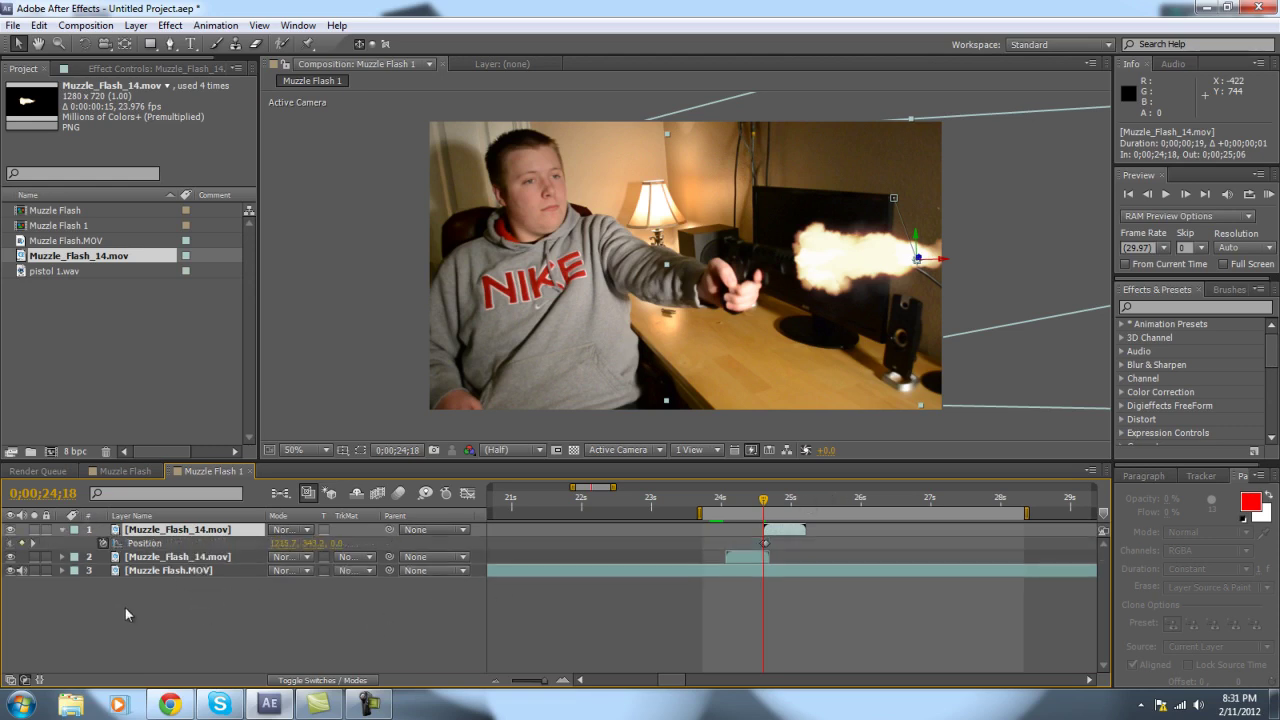
pyautogui.click(100, 541)
pyautogui.moveTo(842, 259); pyautogui.dragTo(856, 264)
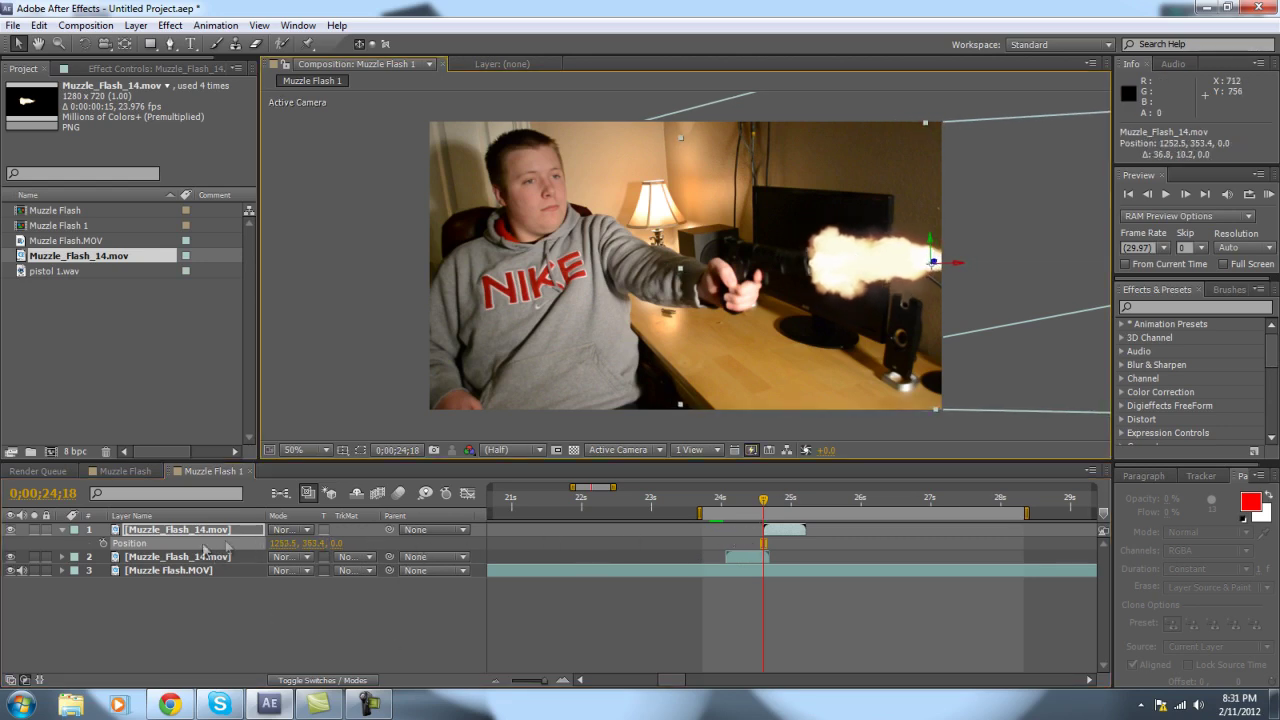
pyautogui.click(102, 543)
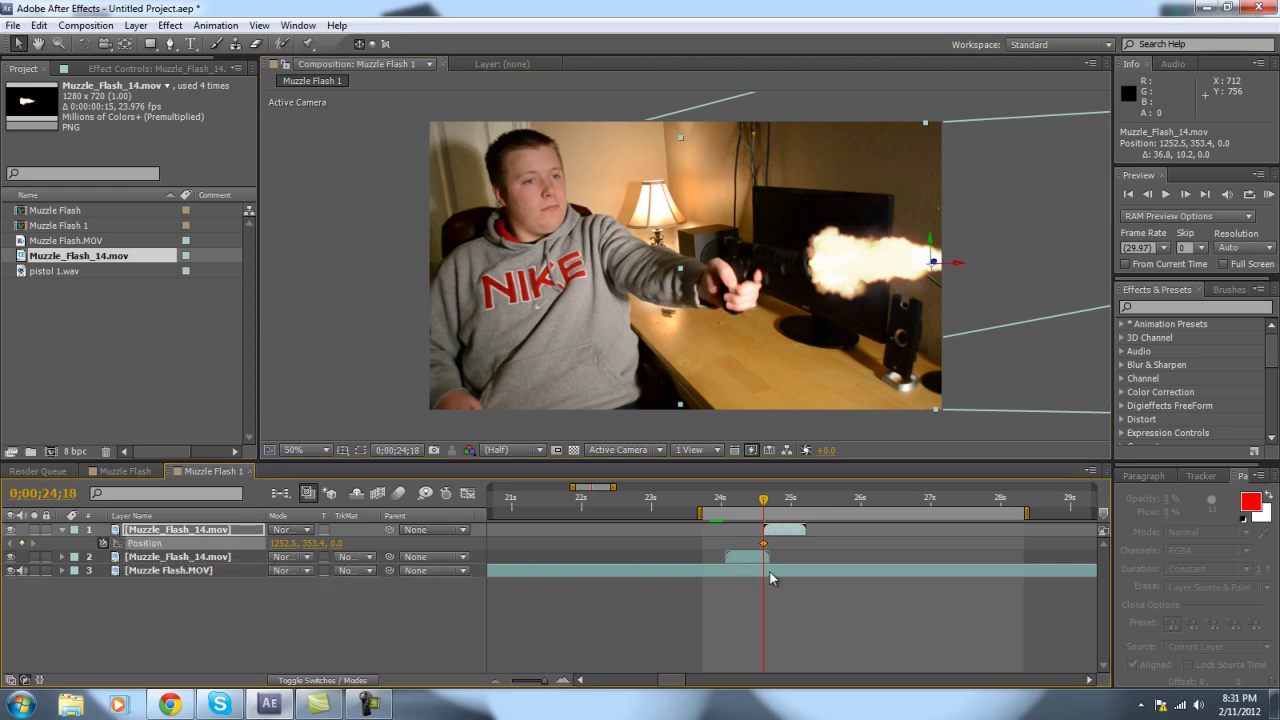
# Step: At 0;00;24;19 raise the flash to 1205.4, 228.5 to follow the recoil, then preview
pyautogui.press('pagedown')
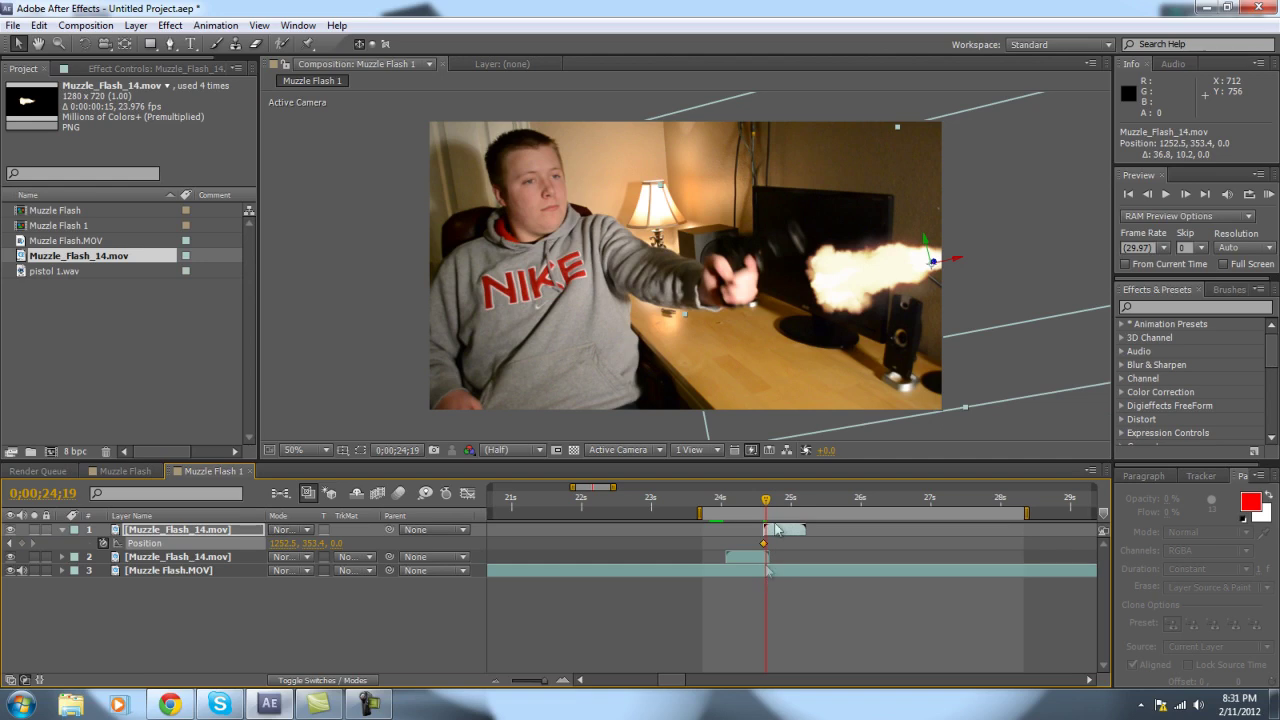
pyautogui.moveTo(821, 282); pyautogui.dragTo(818, 238)
pyautogui.press('pageup')
pyautogui.press('pagedown')
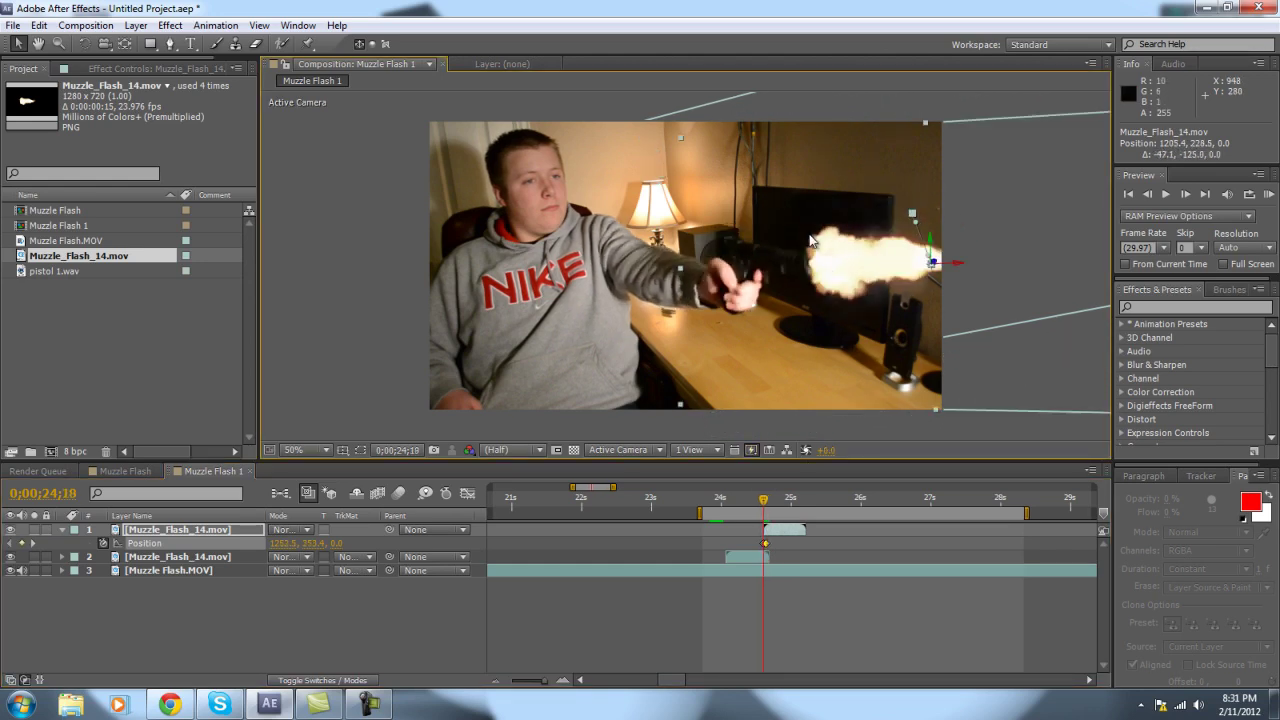
pyautogui.press('pagedown')
pyautogui.press('pagedown')
pyautogui.press('pageup')
pyautogui.press('pageup')
pyautogui.press('pageup')
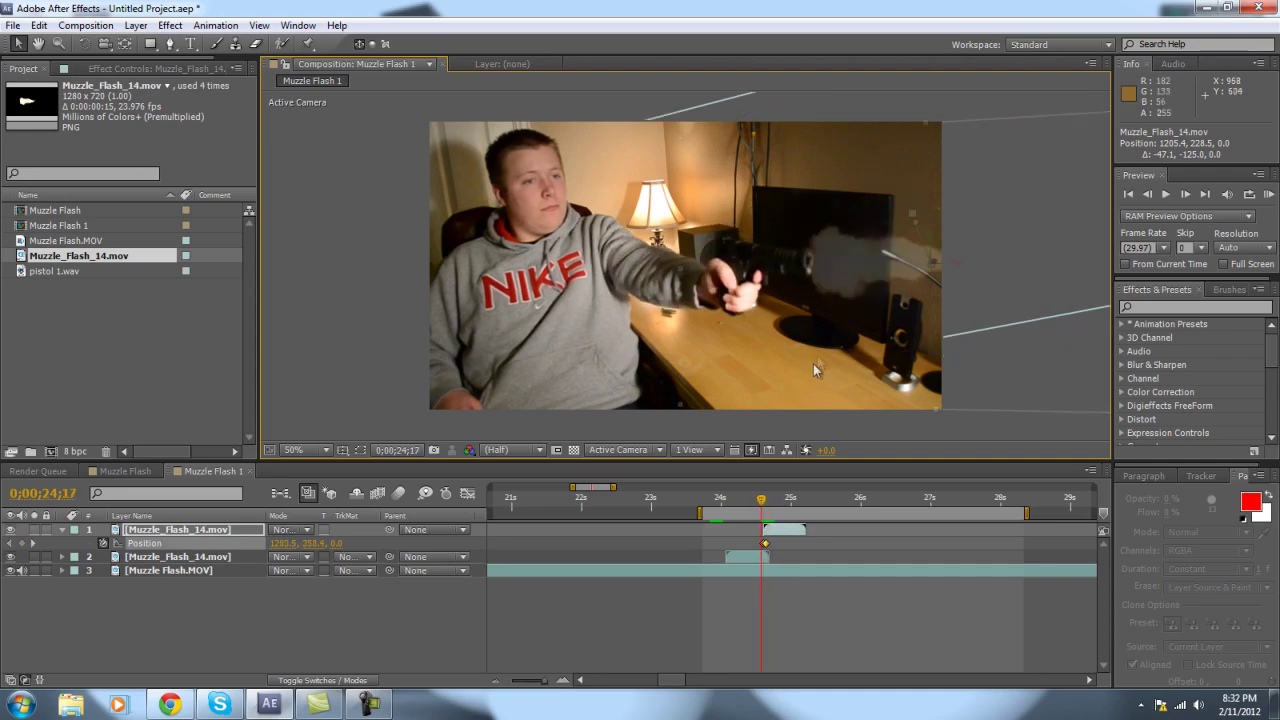
pyautogui.press('pagedown')
pyautogui.press('pagedown')
pyautogui.press('pagedown')
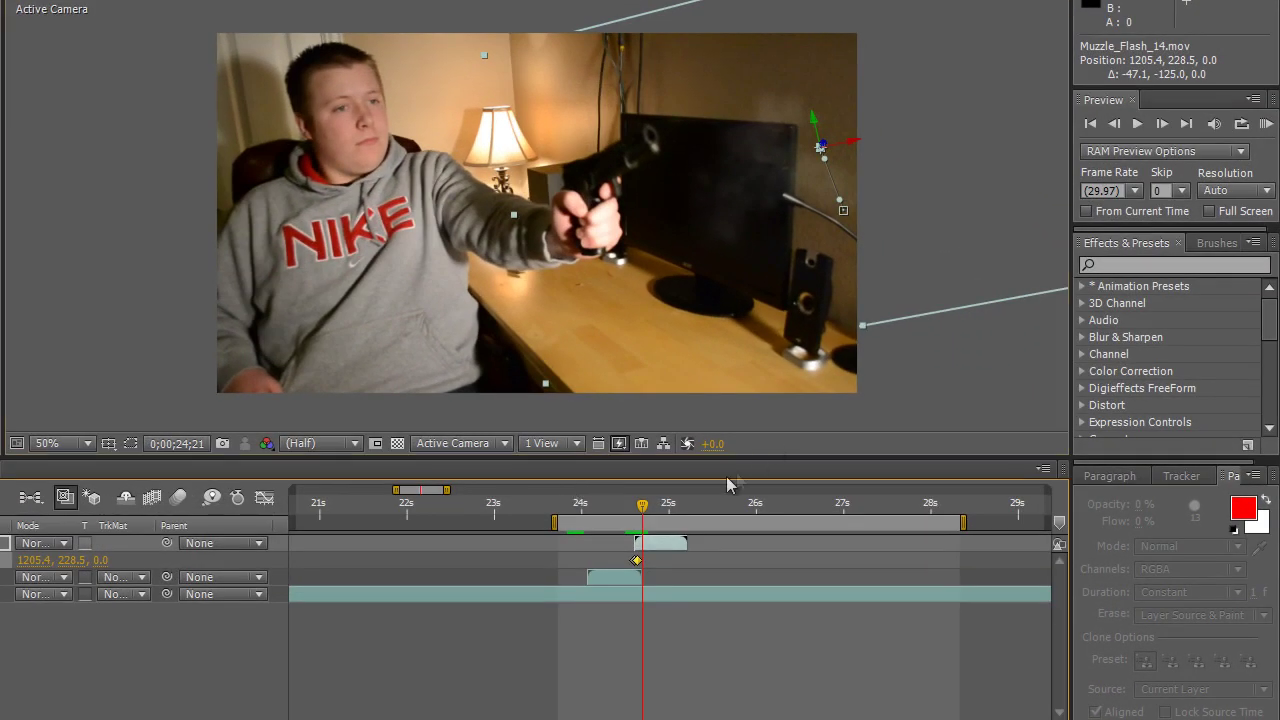
pyautogui.click(1265, 124)
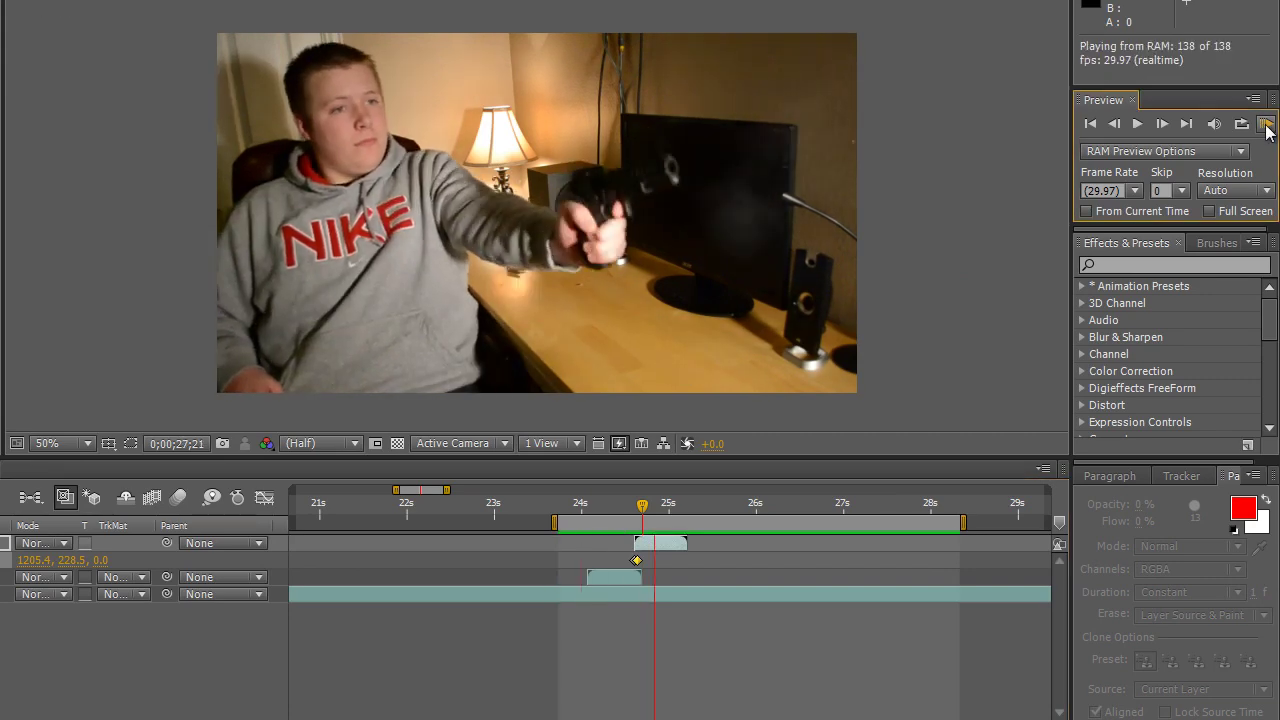
pyautogui.click(1265, 124)
pyautogui.moveTo(640, 506)
pyautogui.mouseDown()
pyautogui.moveTo(571, 510)
pyautogui.moveTo(634, 529)
pyautogui.mouseUp()
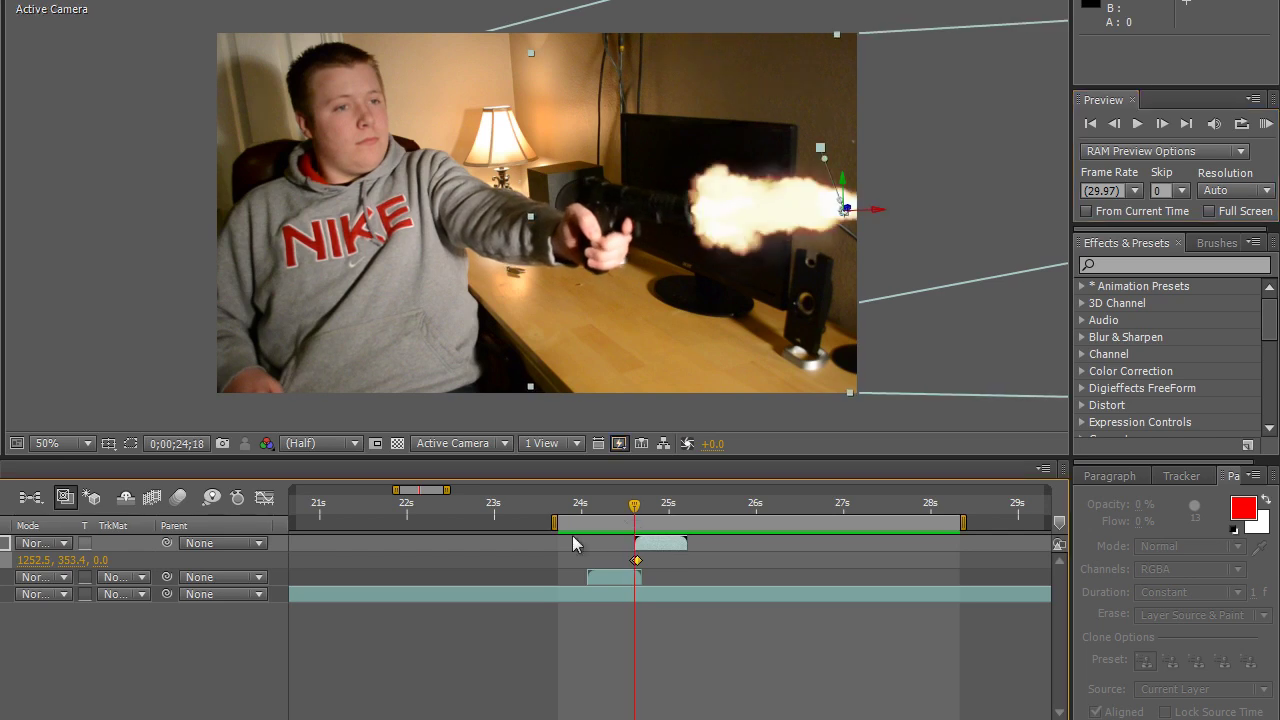
# Step: Duplicate the Muzzle Flash.MOV footage layer and begin a face mask at 0;00;24;02
pyautogui.click(450, 594)
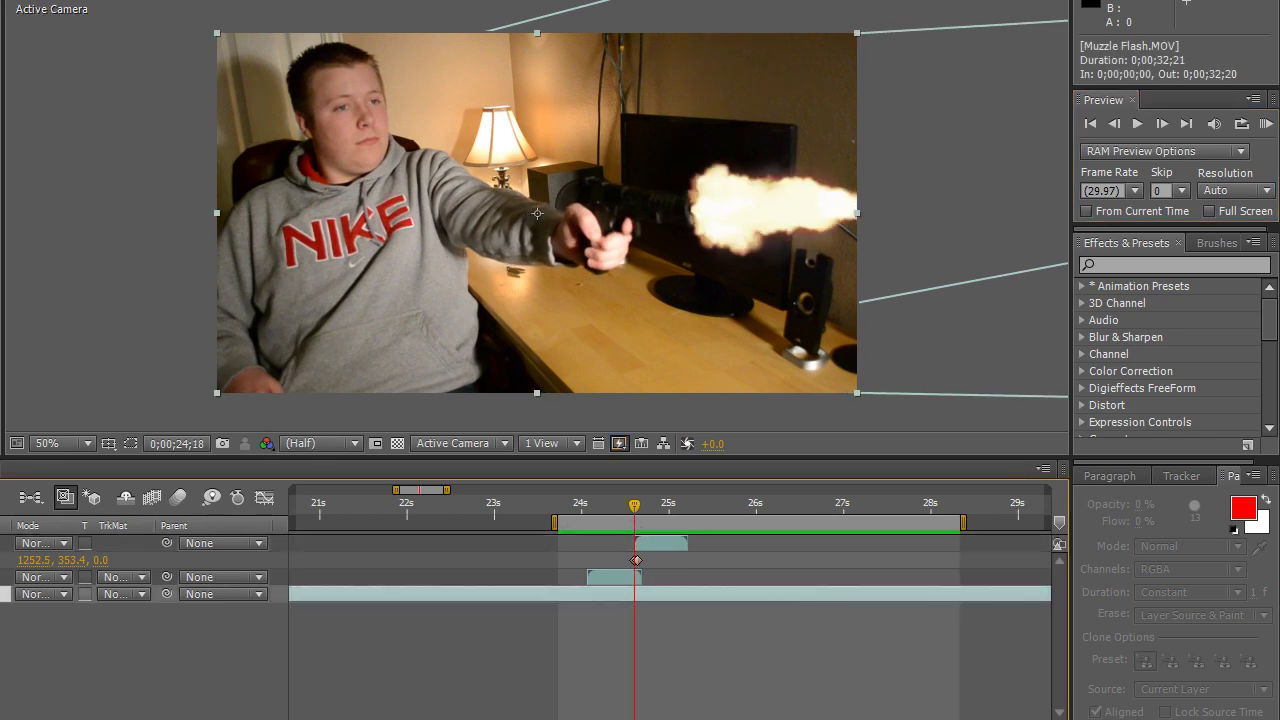
pyautogui.hotkey('ctrl', 'd')
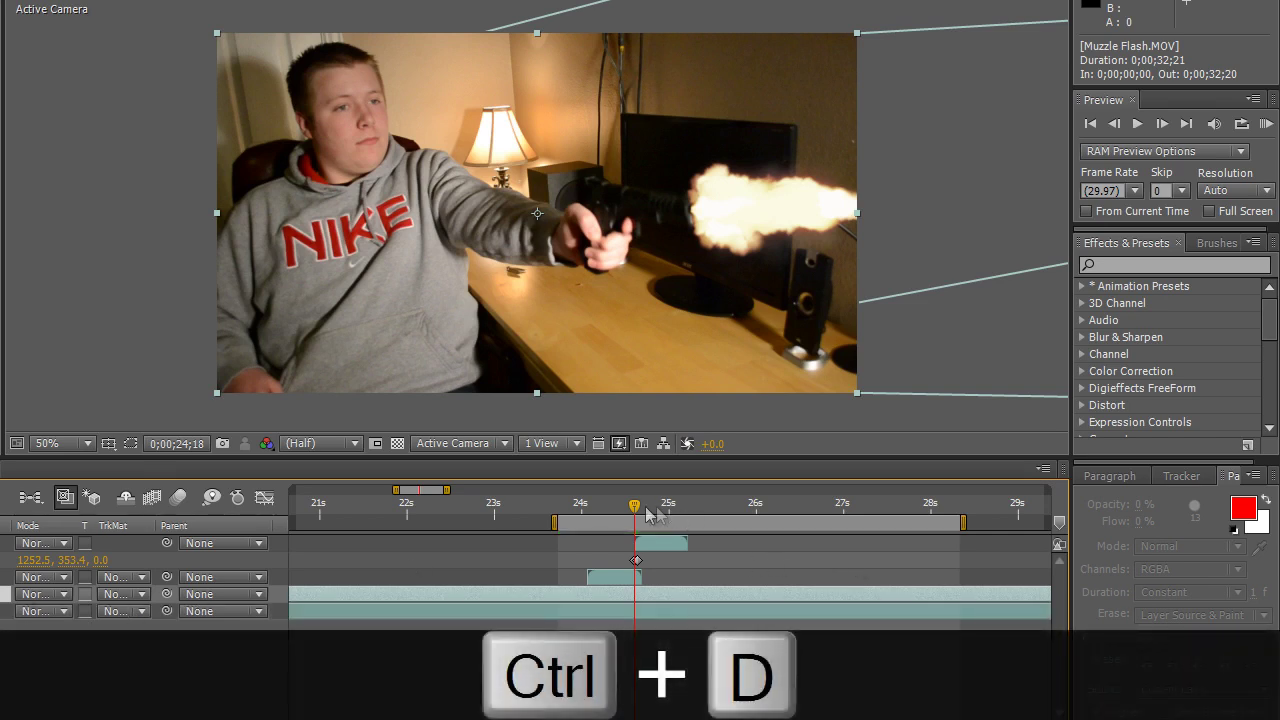
pyautogui.moveTo(634, 505); pyautogui.dragTo(587, 509)
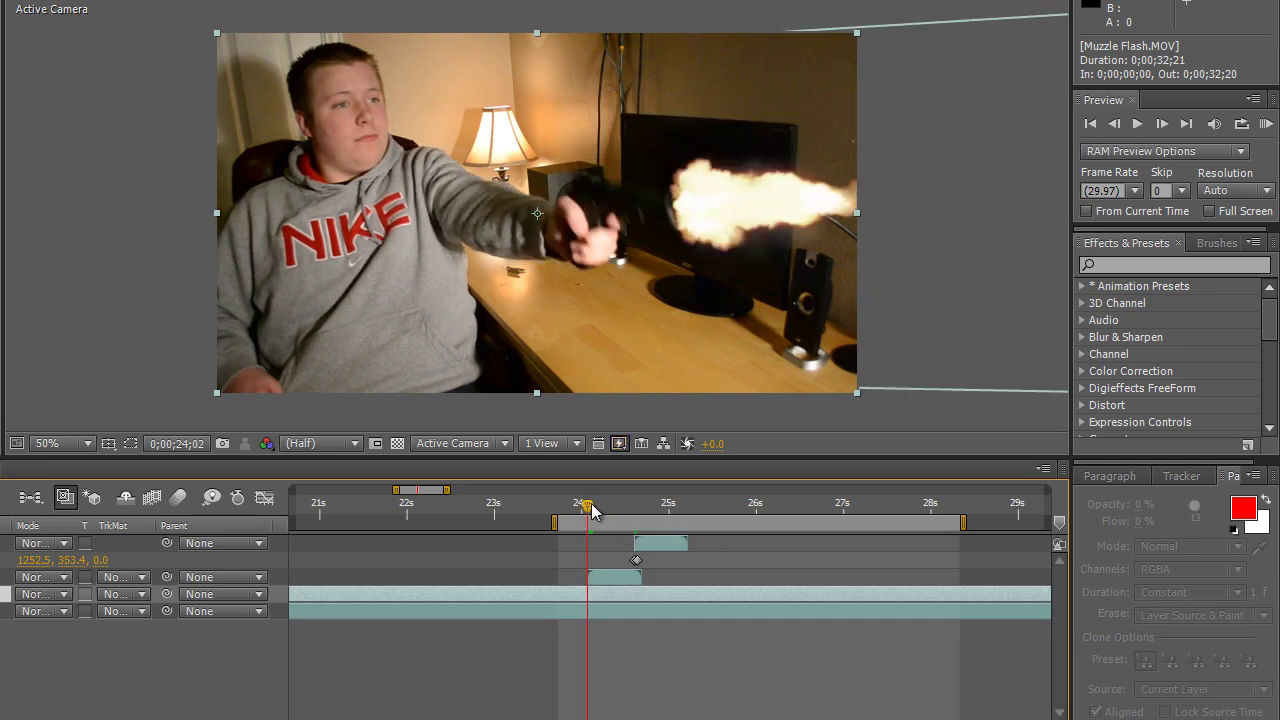
pyautogui.click(333, 172)
# Step: Finish the closed mask outlining the head and face
pyautogui.moveTo(313, 93); pyautogui.dragTo(378, 66)
pyautogui.click(331, 65)
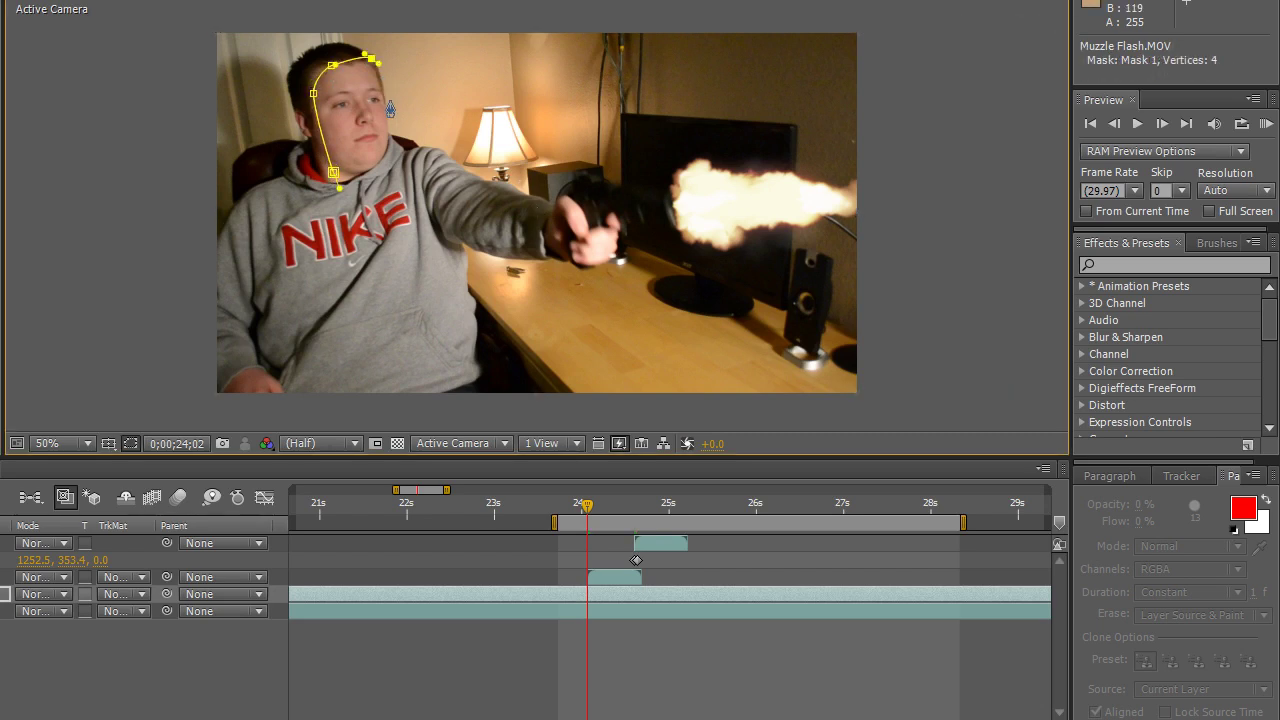
pyautogui.moveTo(391, 149); pyautogui.dragTo(386, 168)
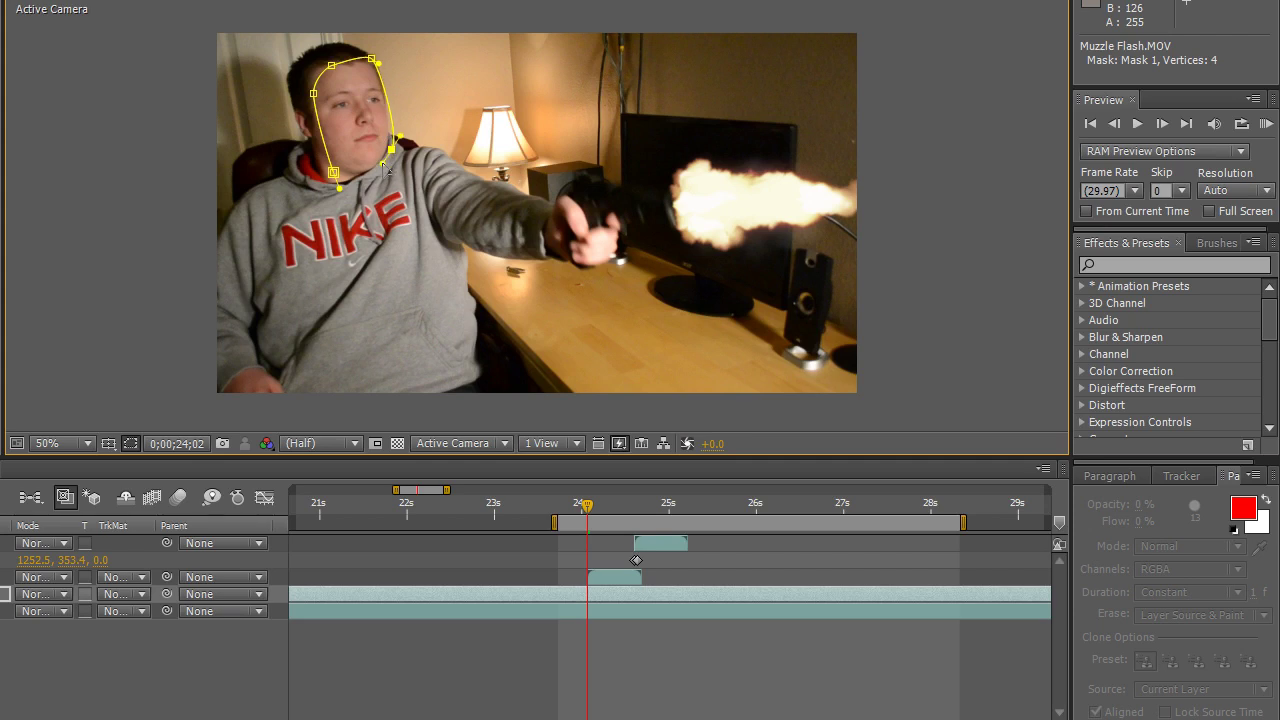
pyautogui.click(334, 174)
pyautogui.click(280, 297)
# Step: Draw a closed curved mask around the torso and hoodie
pyautogui.click(320, 254)
pyautogui.click(408, 229)
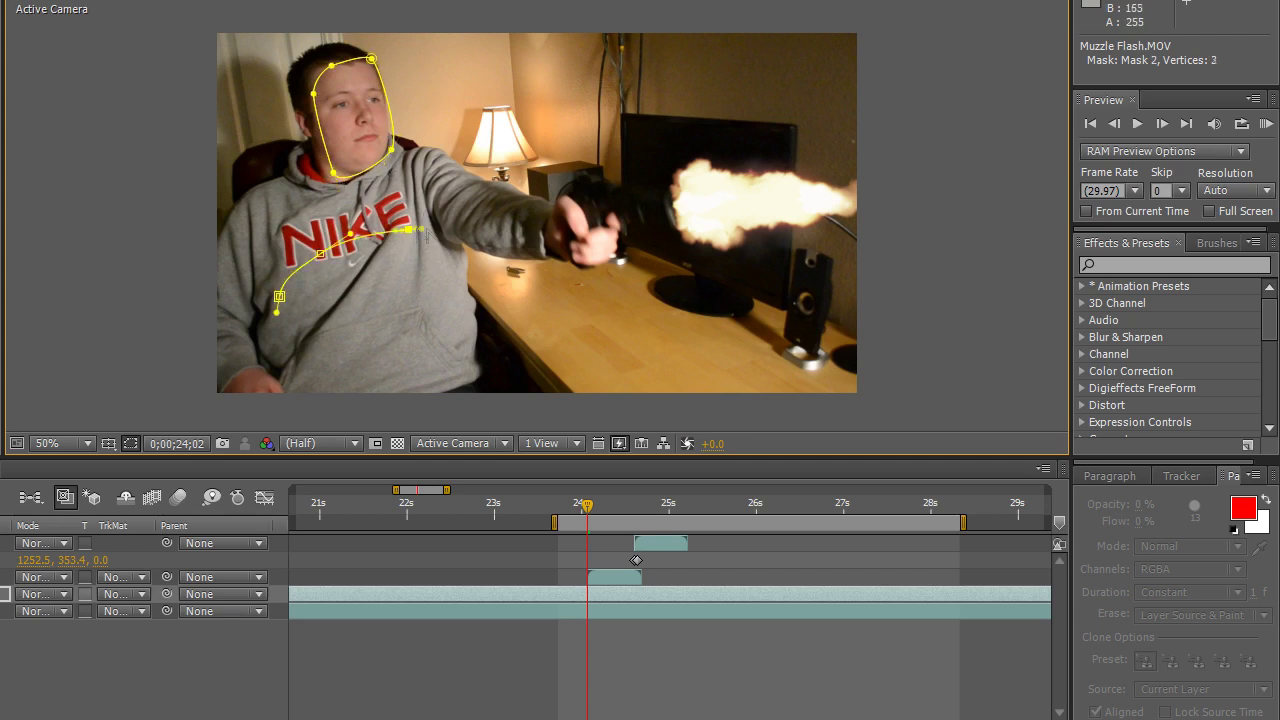
pyautogui.moveTo(455, 247); pyautogui.dragTo(478, 321)
pyautogui.click(459, 347)
pyautogui.click(413, 385)
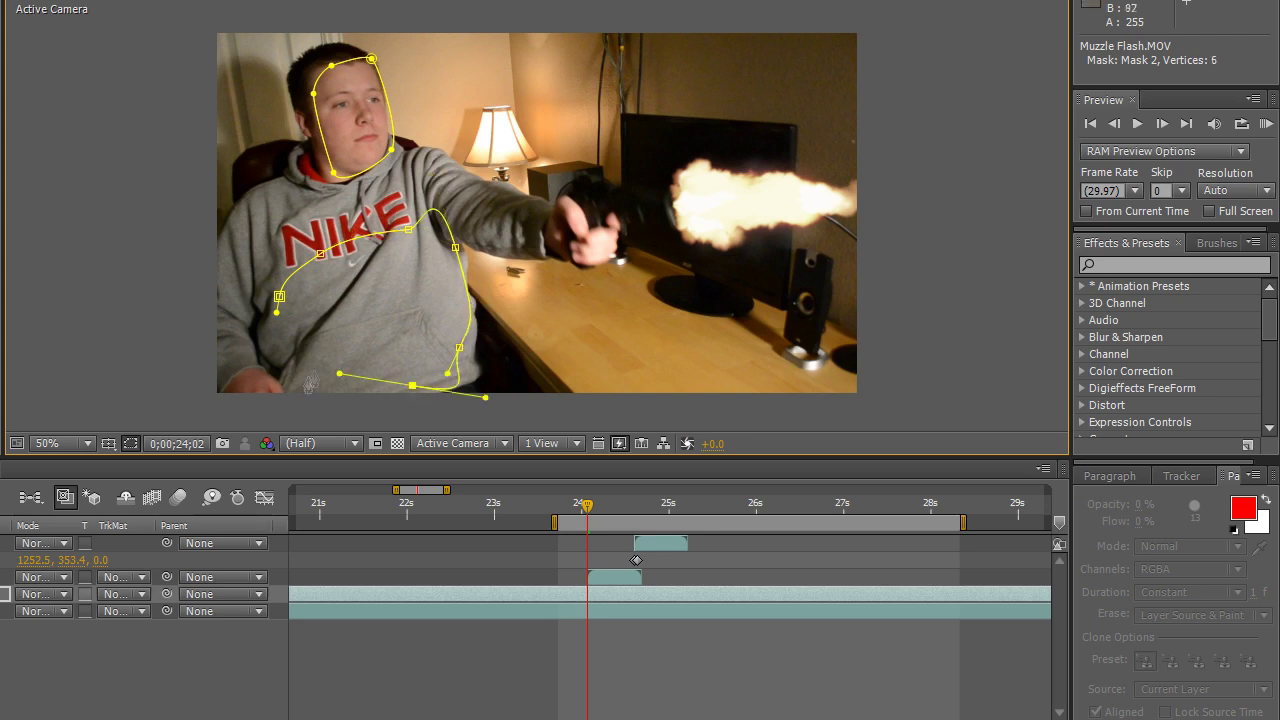
pyautogui.moveTo(297, 376); pyautogui.dragTo(301, 383)
pyautogui.moveTo(279, 297); pyautogui.dragTo(276, 312)
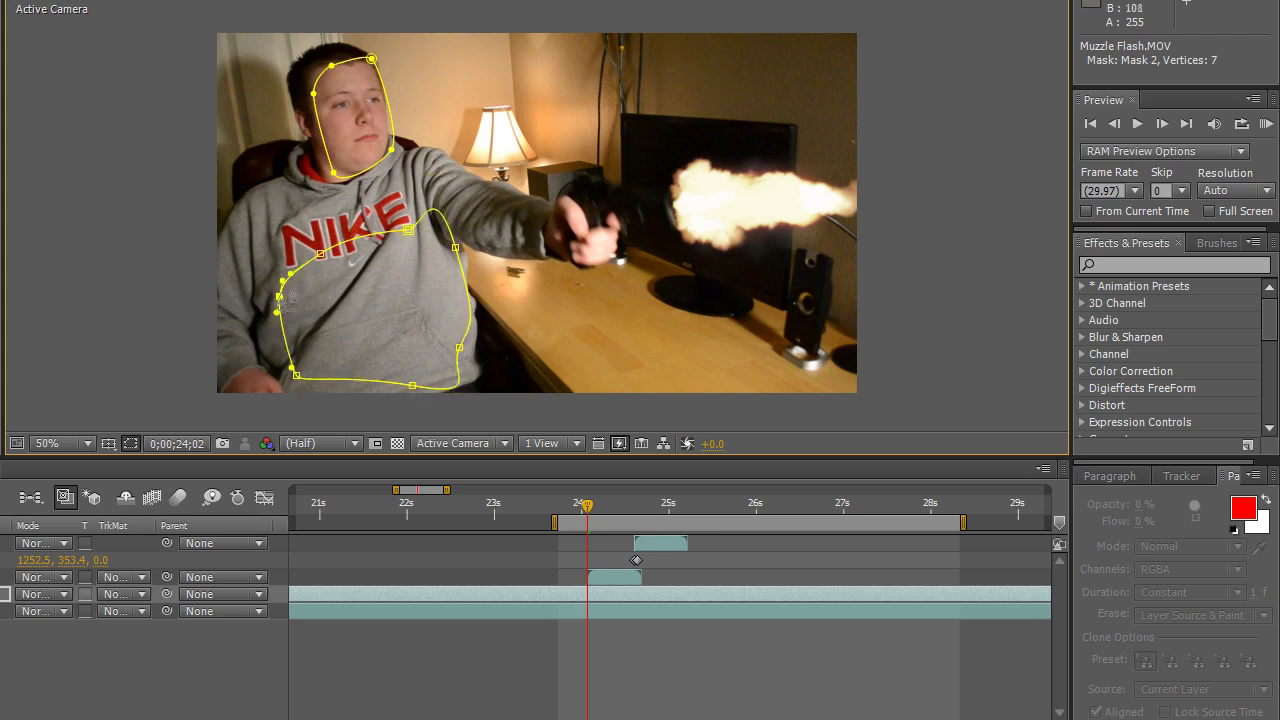
# Step: Draw a closed mask outlining the desk surface
pyautogui.click(580, 376)
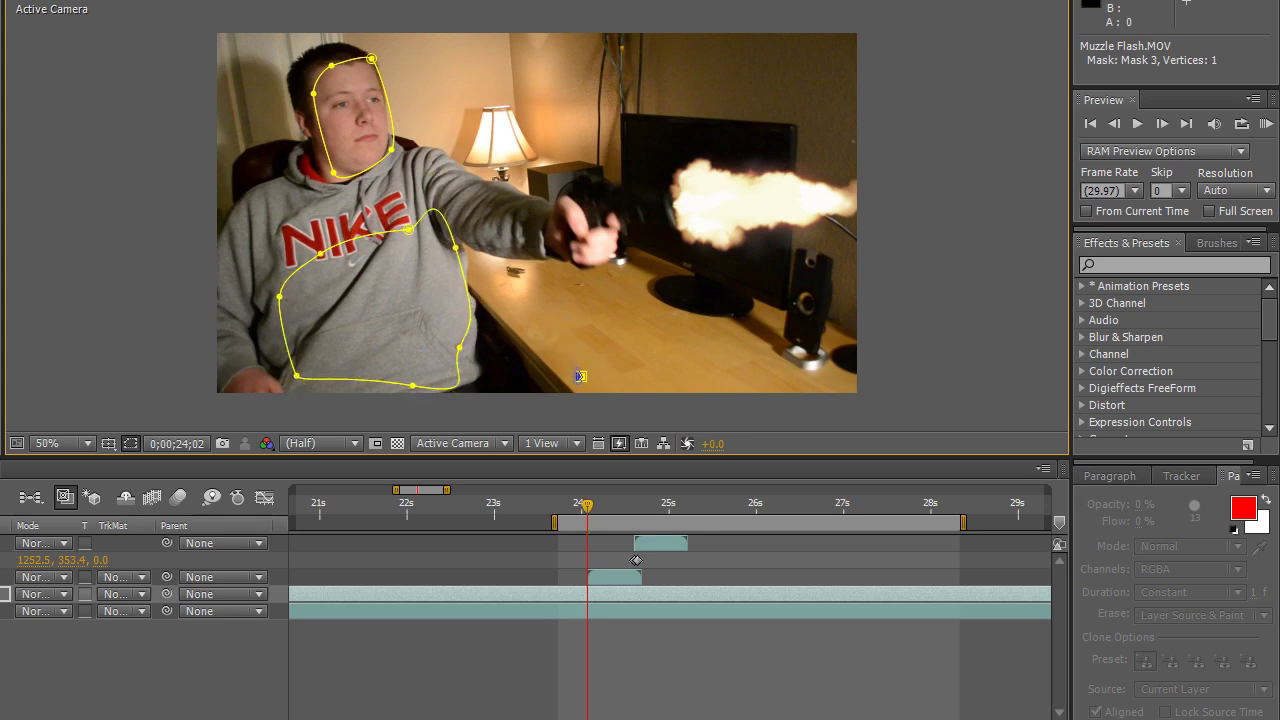
pyautogui.click(530, 333)
pyautogui.click(537, 279)
pyautogui.click(599, 275)
pyautogui.click(628, 290)
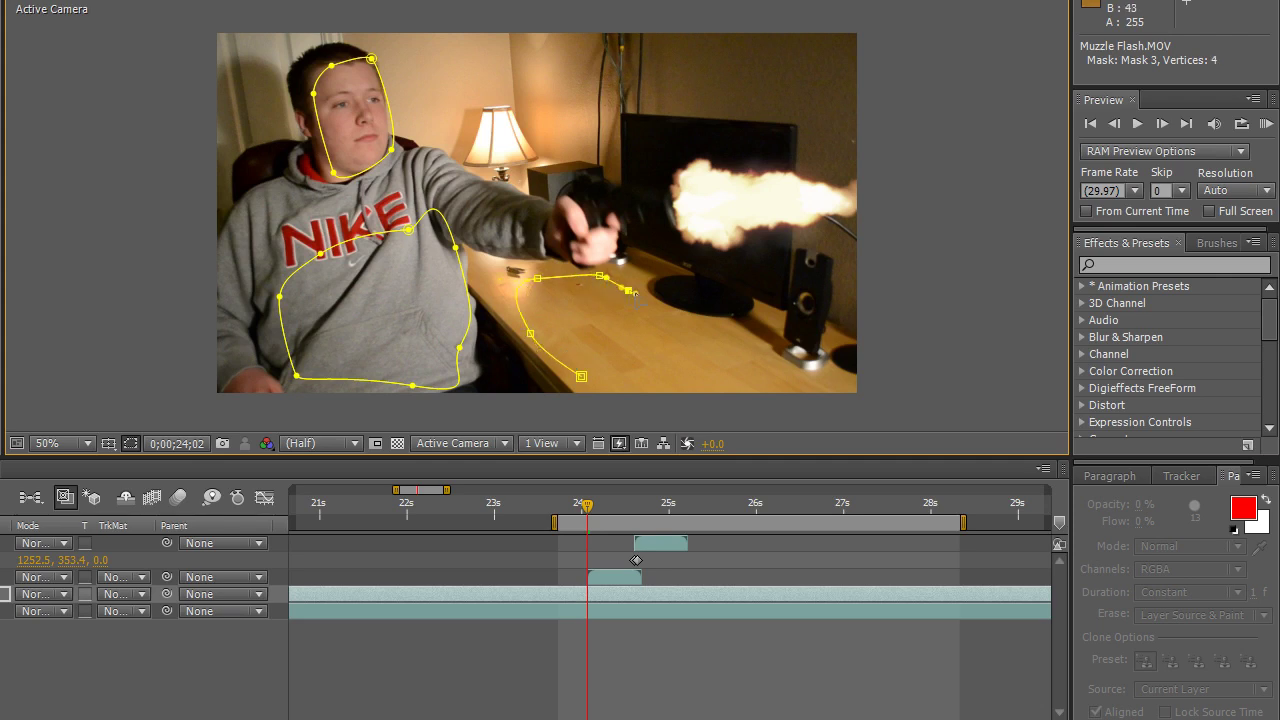
pyautogui.click(666, 324)
pyautogui.click(697, 325)
pyautogui.click(739, 365)
pyautogui.click(710, 394)
pyautogui.click(609, 392)
pyautogui.click(581, 377)
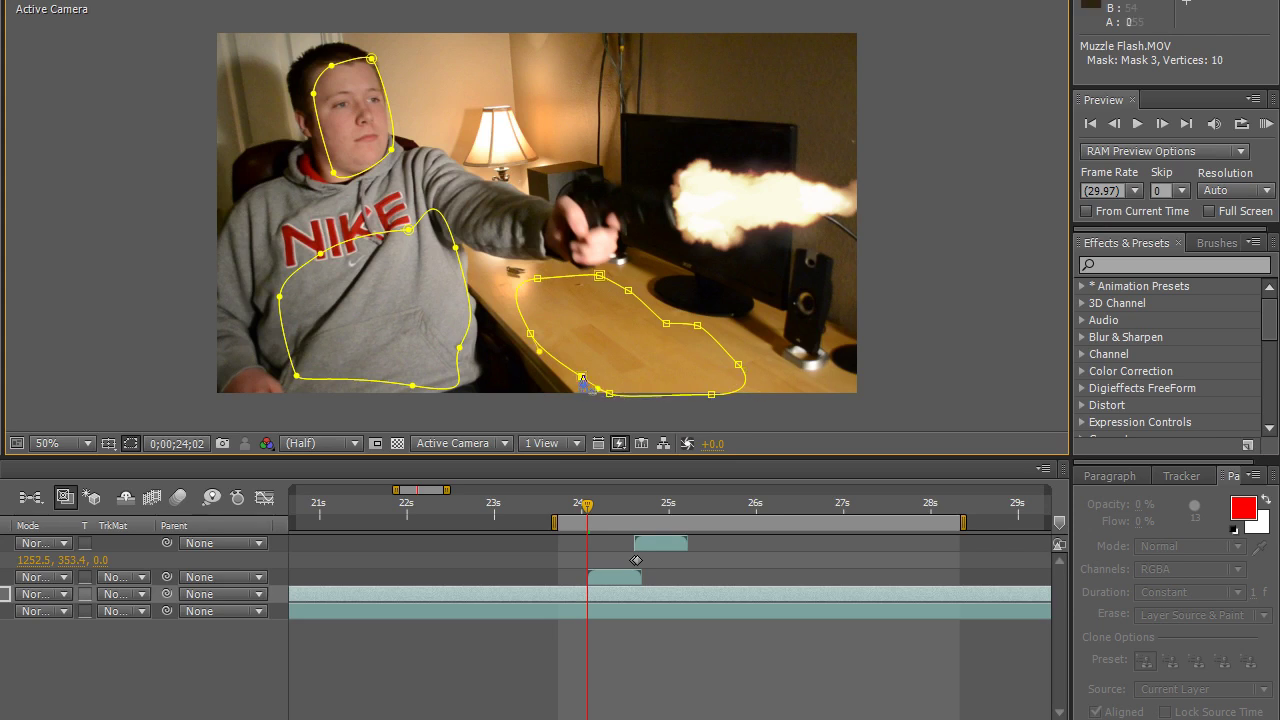
# Step: Draw a fourth mask along the outstretched arm toward the hand
pyautogui.moveTo(545, 247); pyautogui.dragTo(473, 233)
pyautogui.click(457, 206)
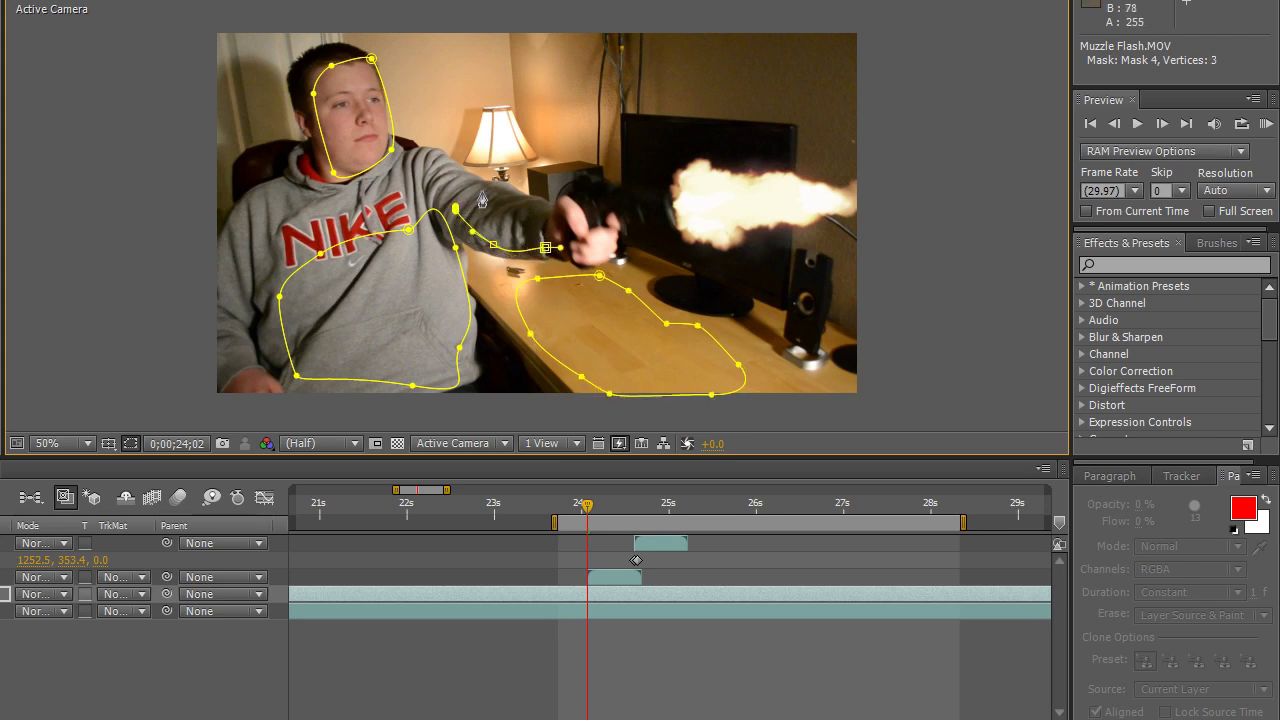
pyautogui.click(492, 188)
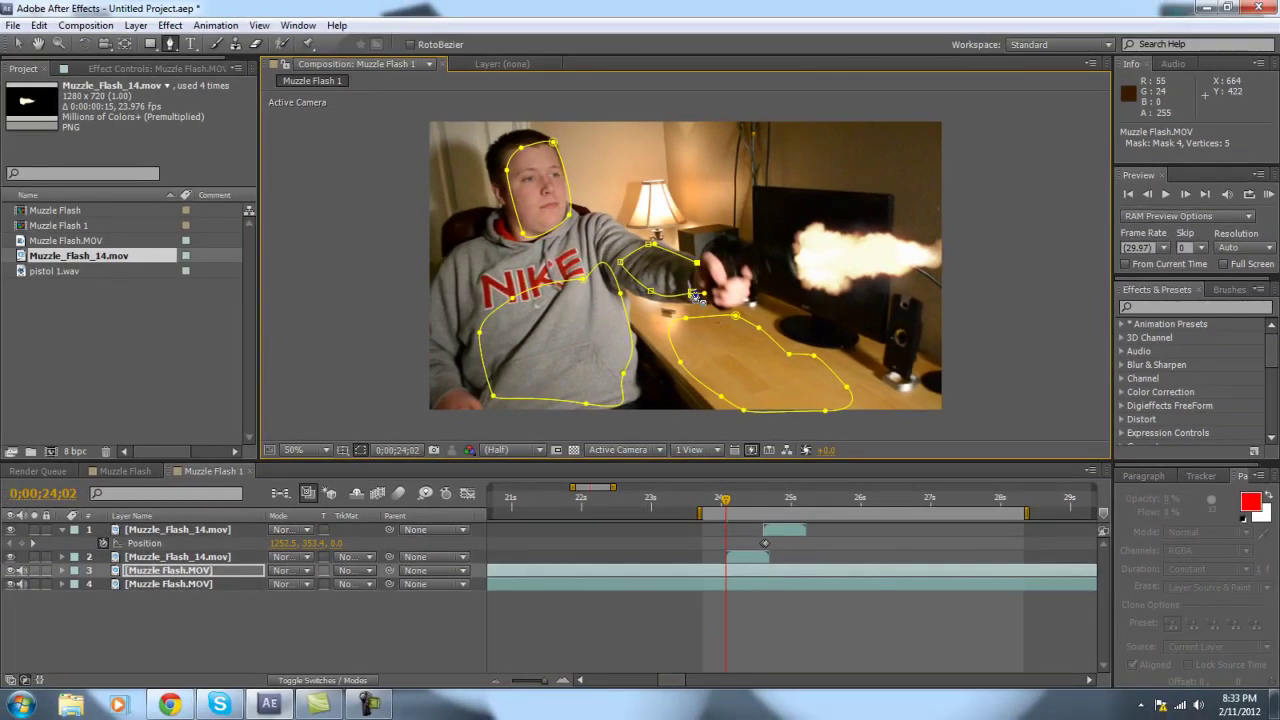
pyautogui.click(657, 248)
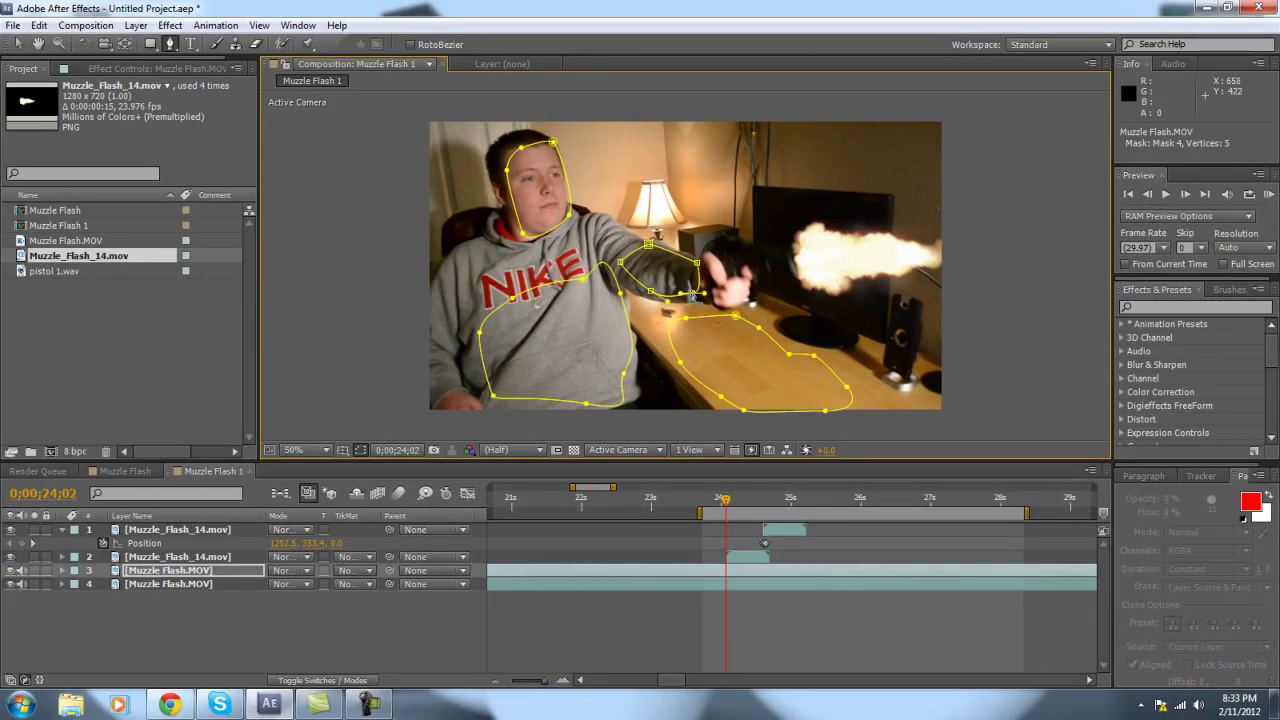
# Step: Set the masked upper Muzzle Flash.MOV layer's blending mode to Add
pyautogui.click(305, 572)
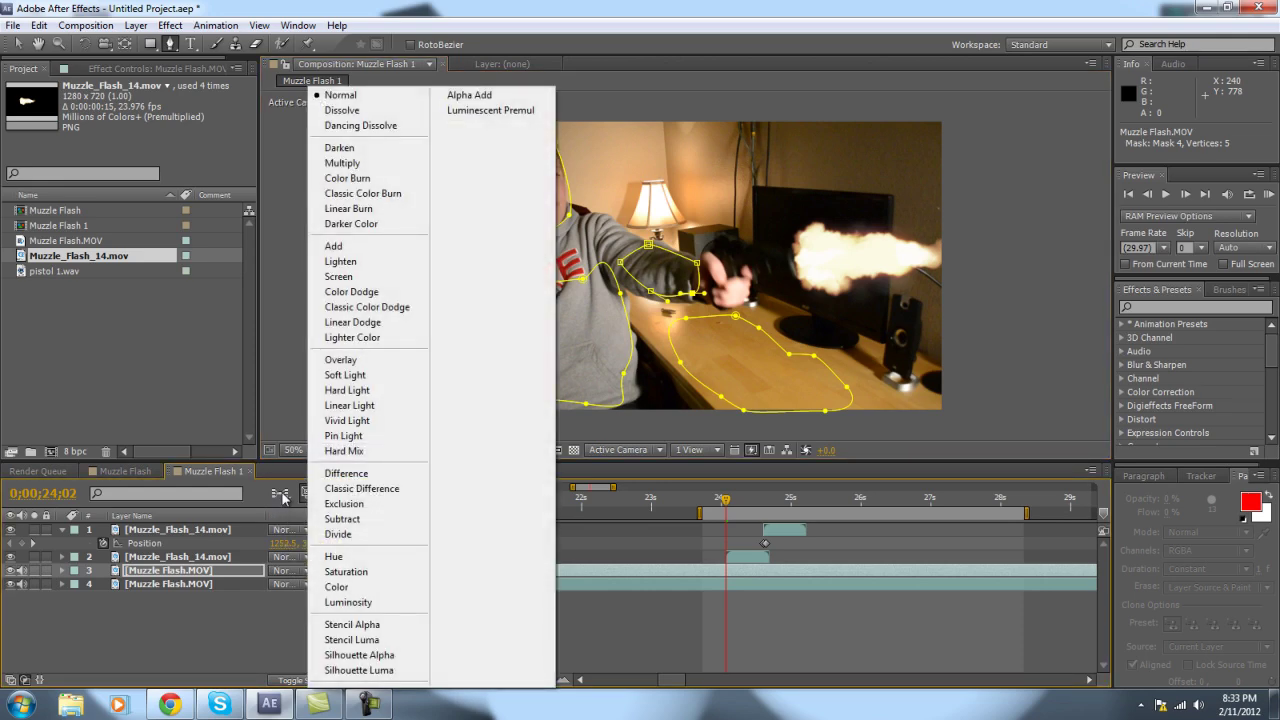
pyautogui.click(335, 246)
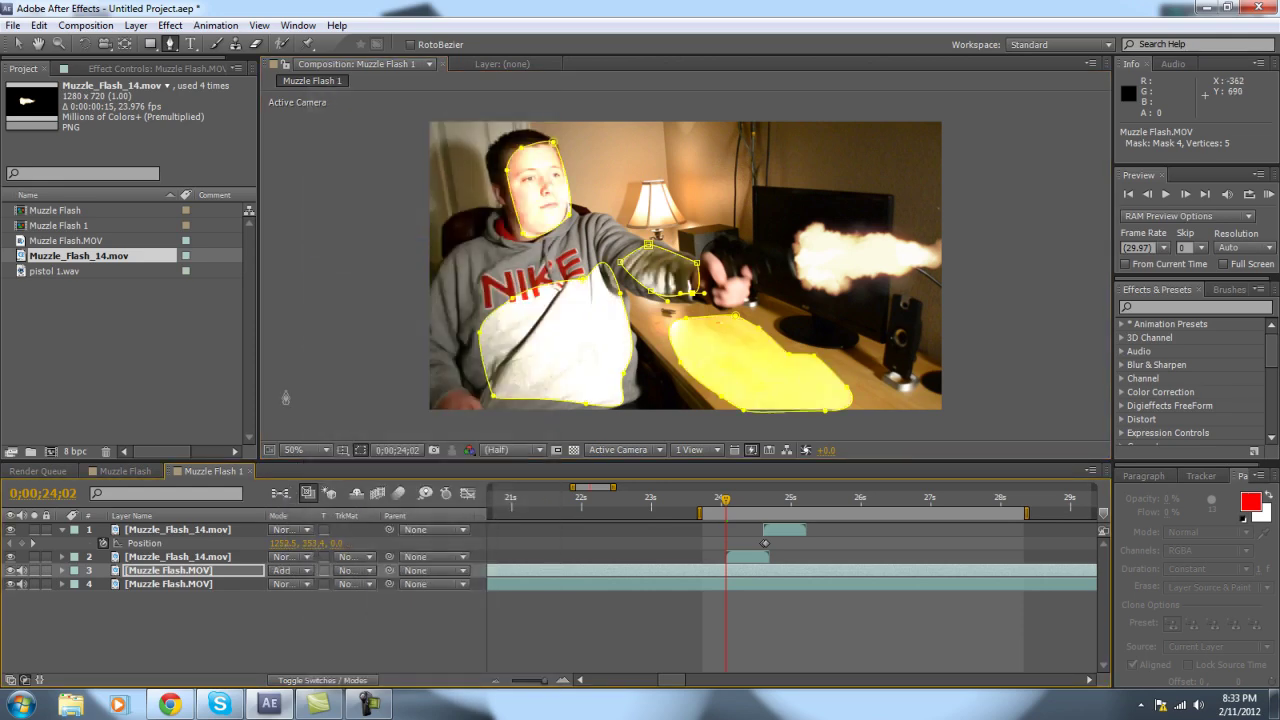
pyautogui.click(201, 570)
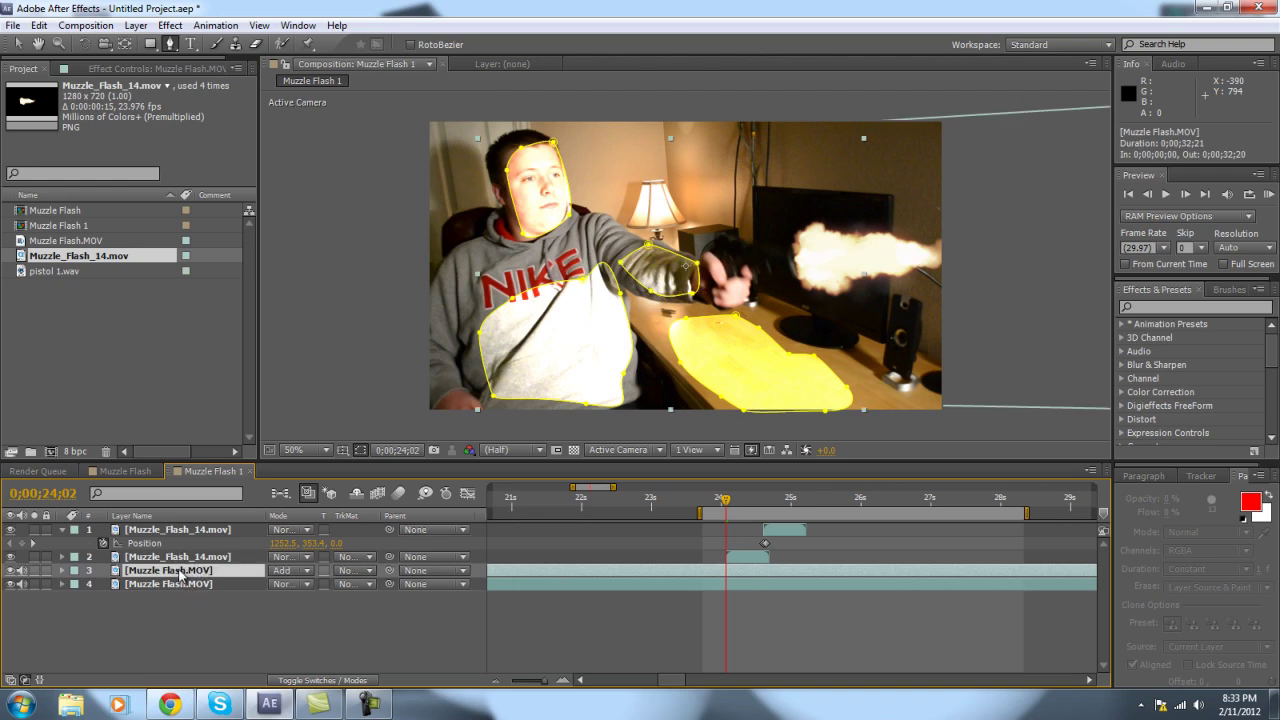
# Step: Feather all four masks to 108 pixels and hide the mask outlines
pyautogui.press('m')
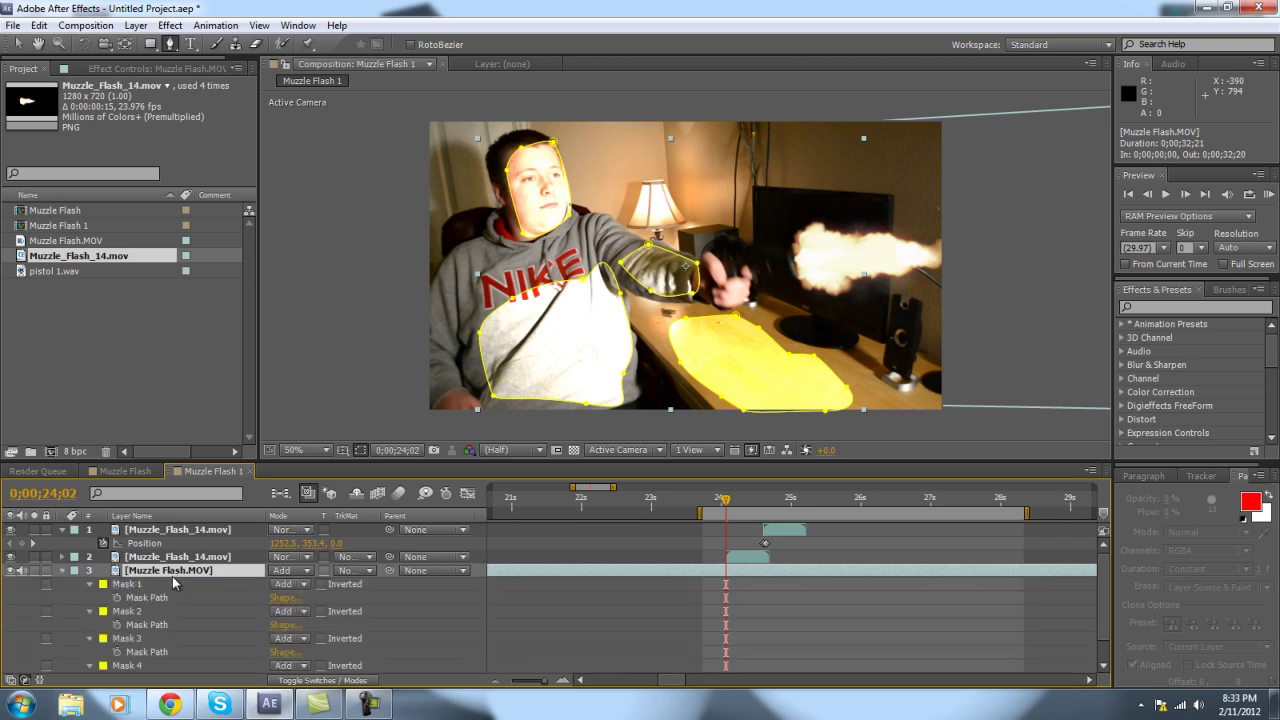
pyautogui.scroll(-1, 171, 580)
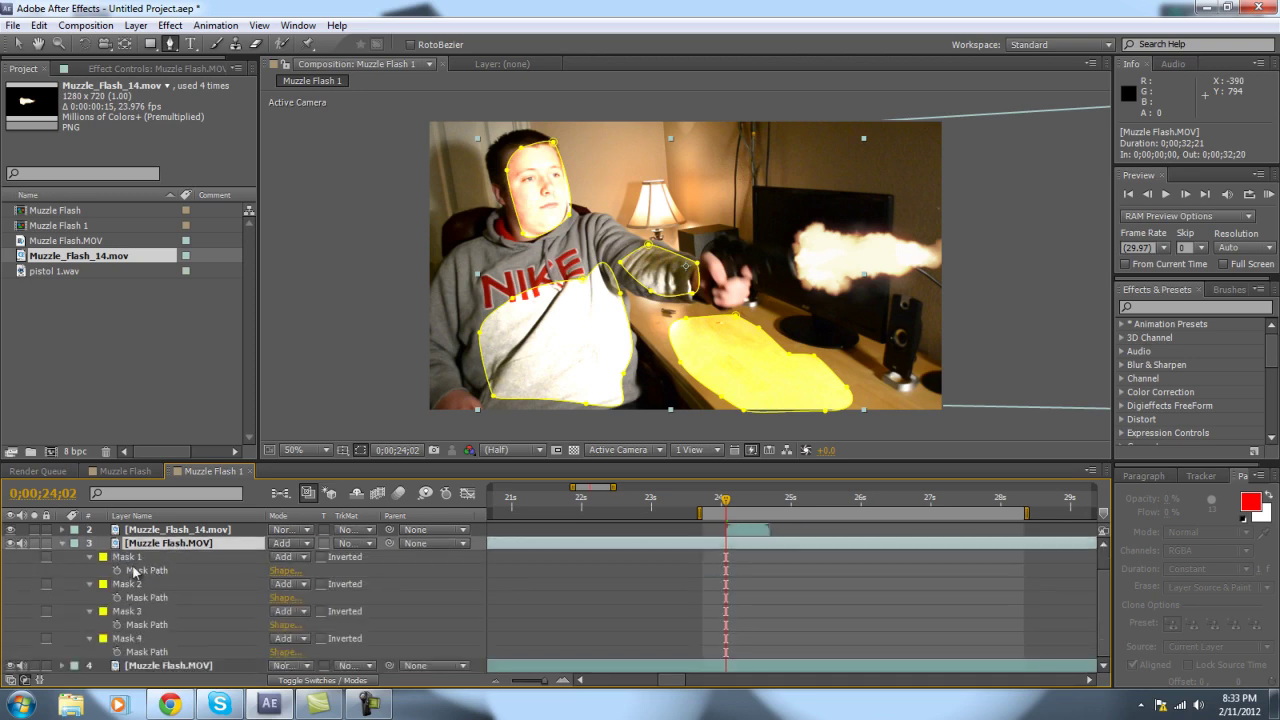
pyautogui.click(131, 558)
pyautogui.hotkey('ctrl', 'a')
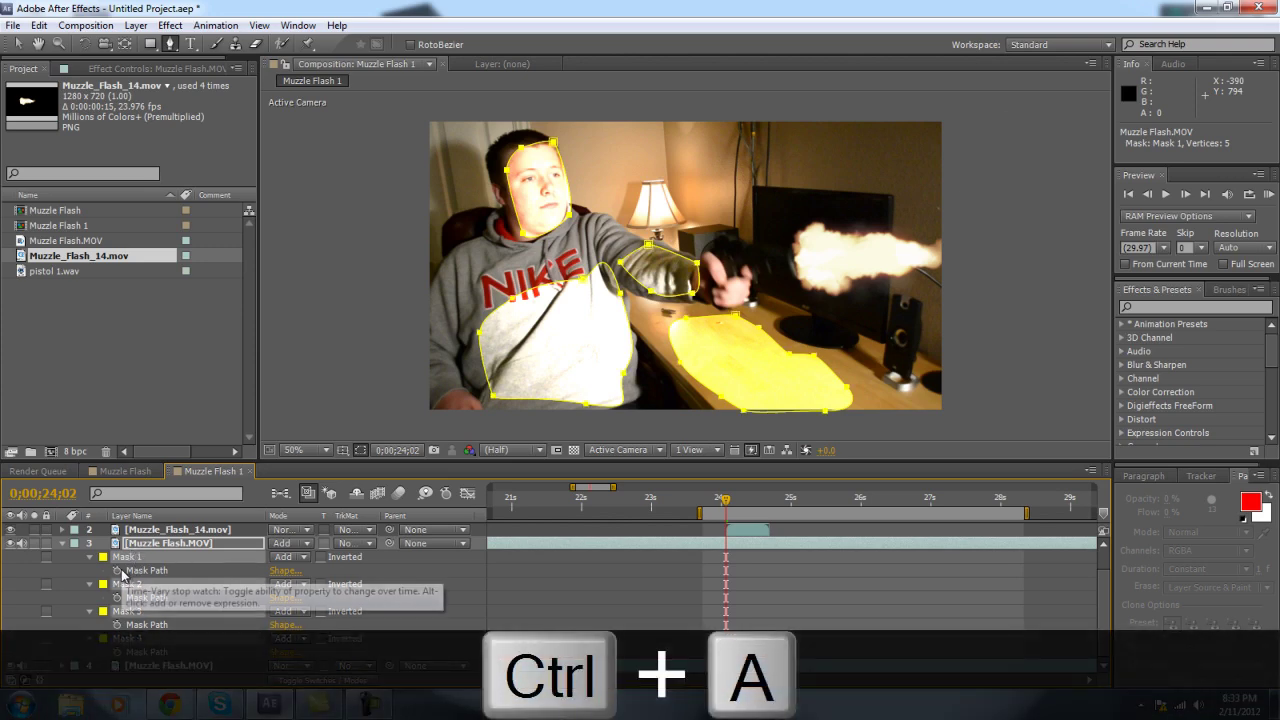
pyautogui.press('f')
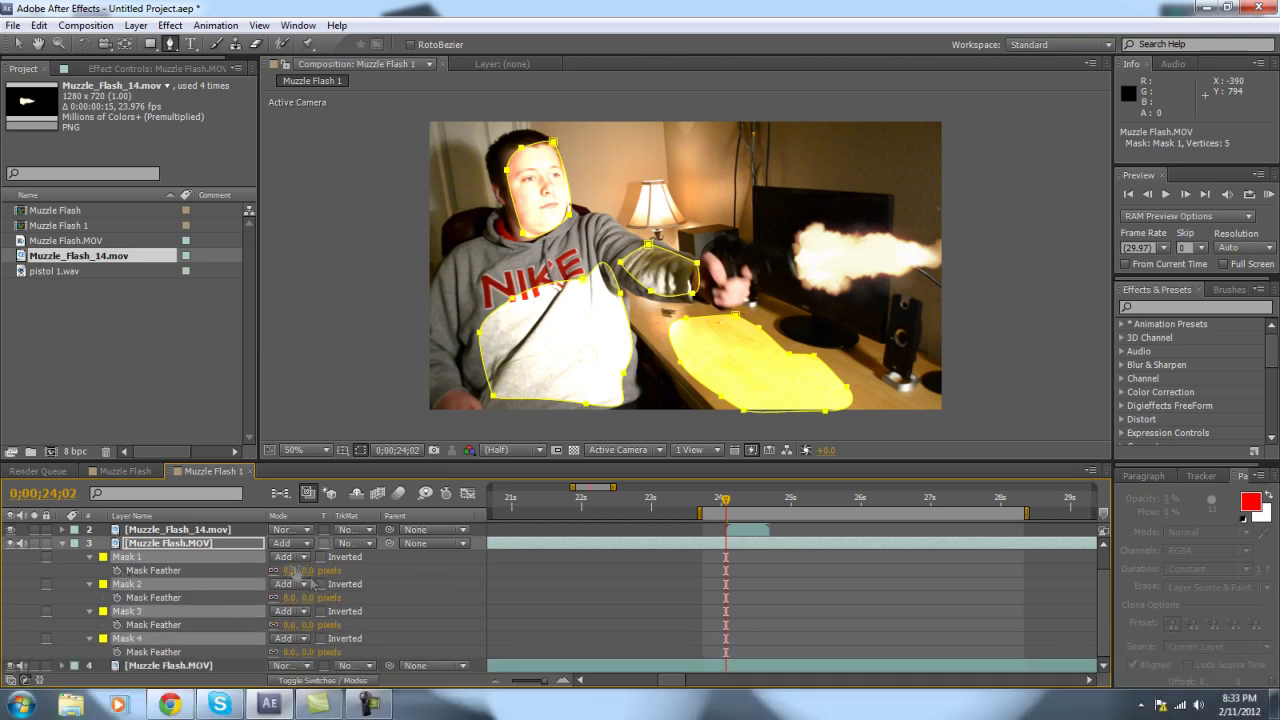
pyautogui.moveTo(292, 570); pyautogui.dragTo(496, 569)
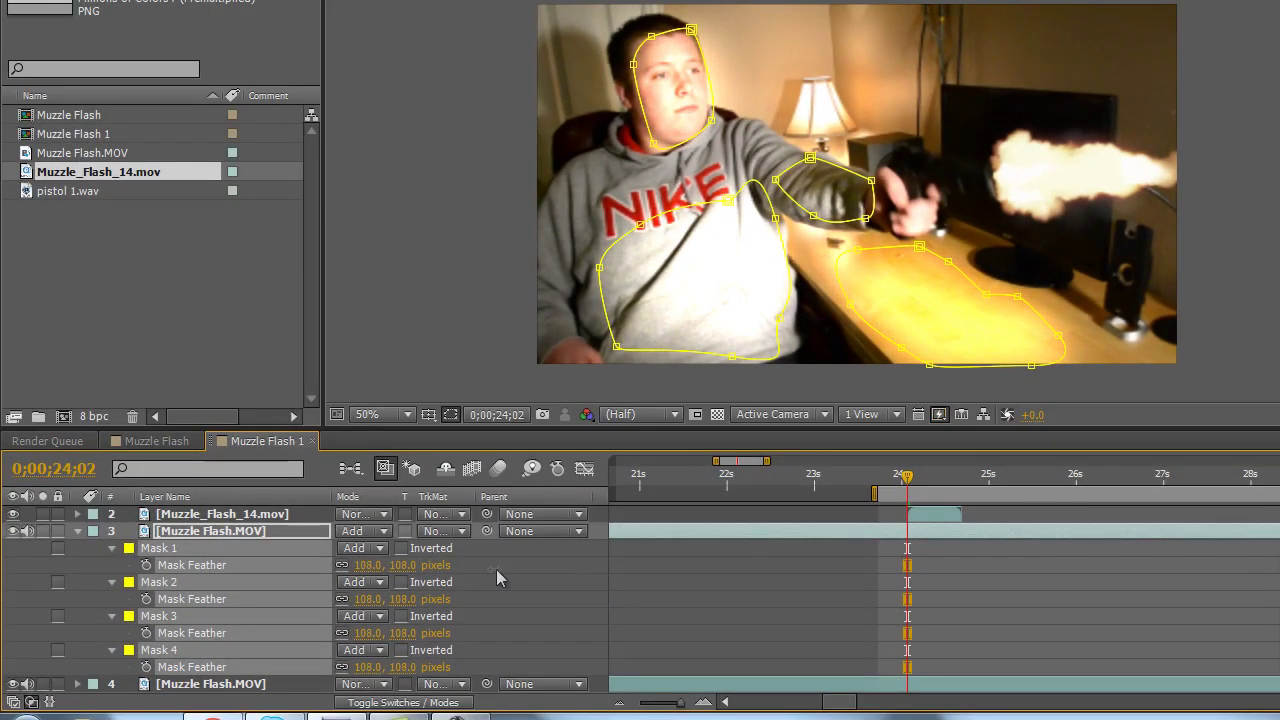
pyautogui.click(446, 415)
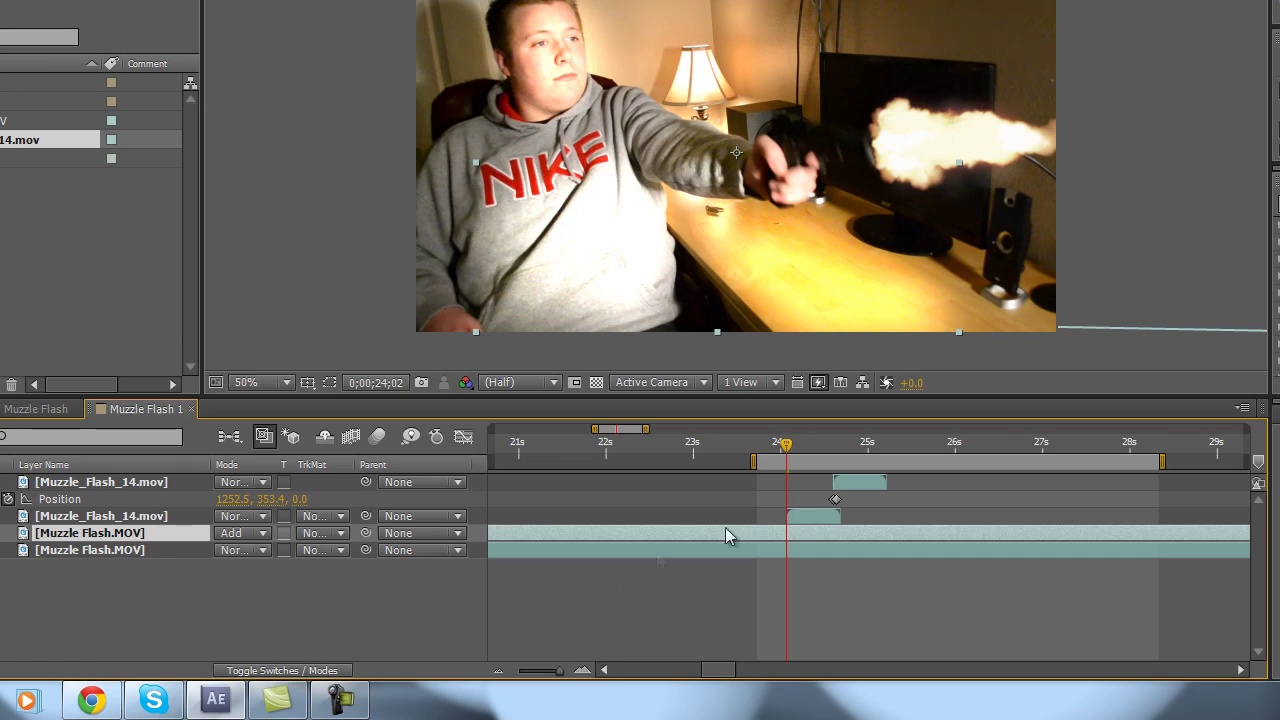
# Step: Trim the Add-mode light layer to 0;00;24;02–0;00;24;04 and play it back
pyautogui.moveTo(777, 455)
pyautogui.mouseDown()
pyautogui.moveTo(795, 456)
pyautogui.moveTo(759, 461)
pyautogui.moveTo(786, 455)
pyautogui.mouseUp()
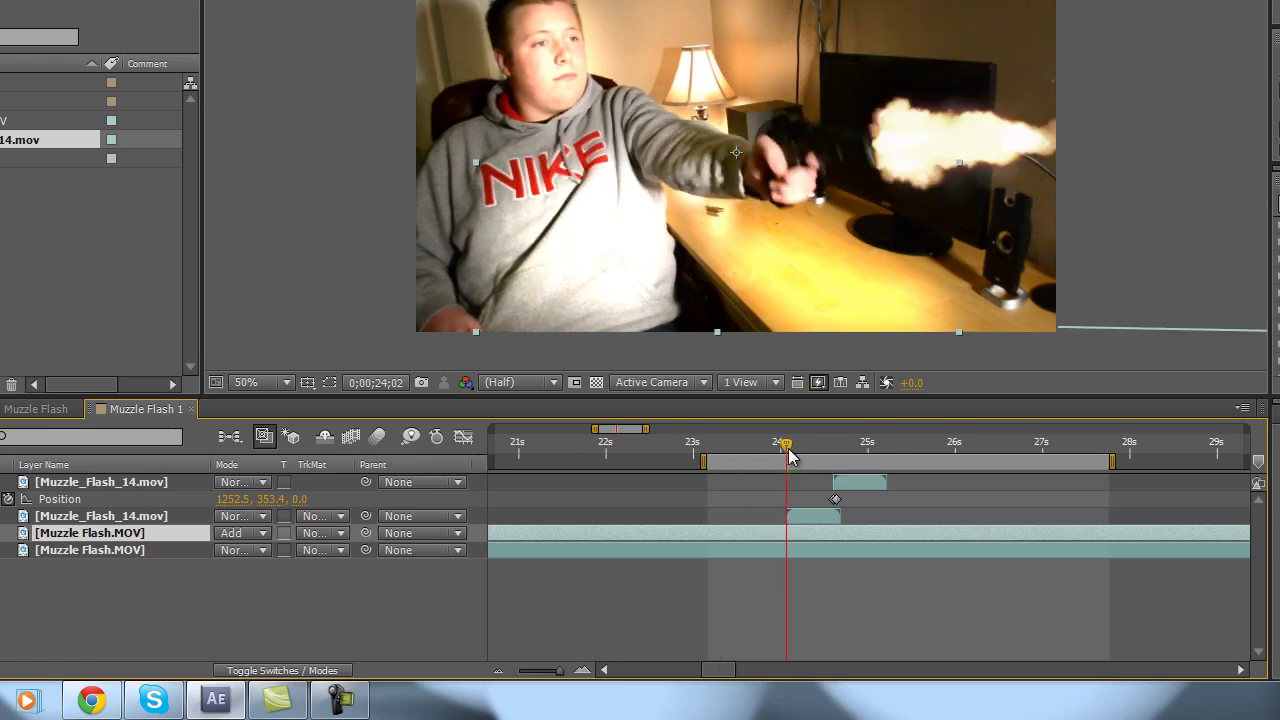
pyautogui.hotkey('alt', '[')
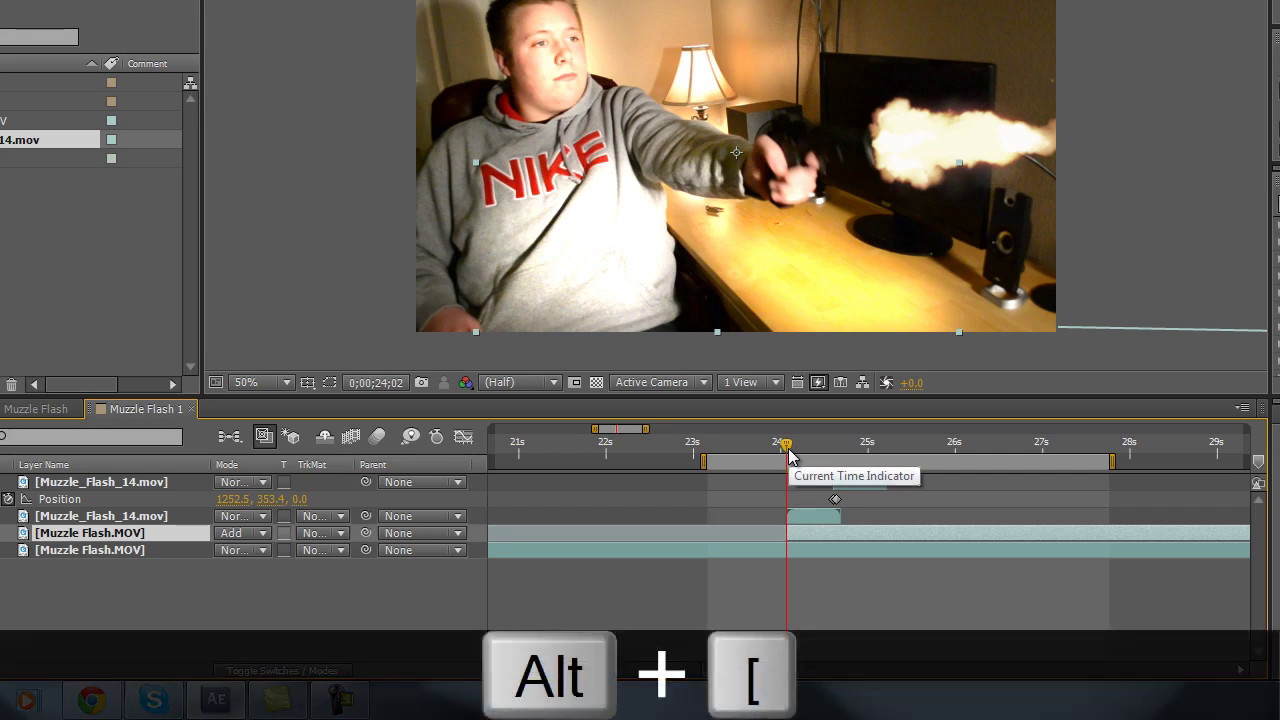
pyautogui.moveTo(789, 455); pyautogui.dragTo(791, 455)
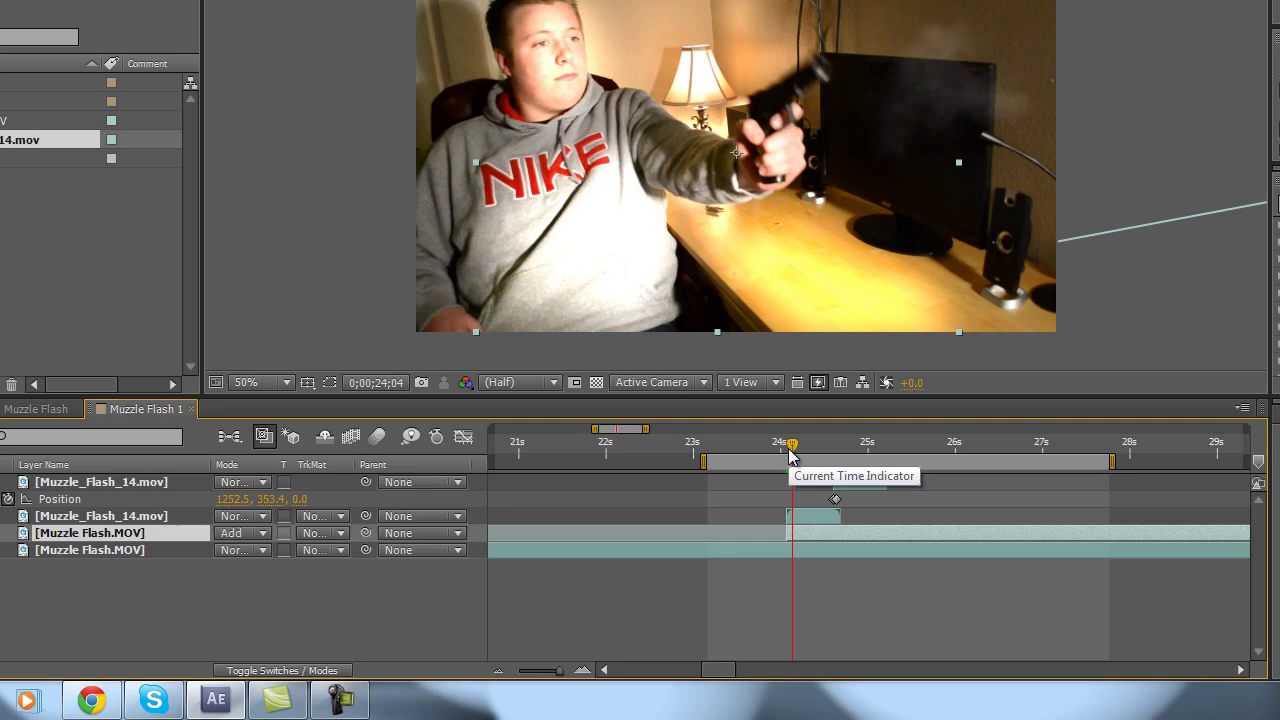
pyautogui.hotkey('alt', ']')
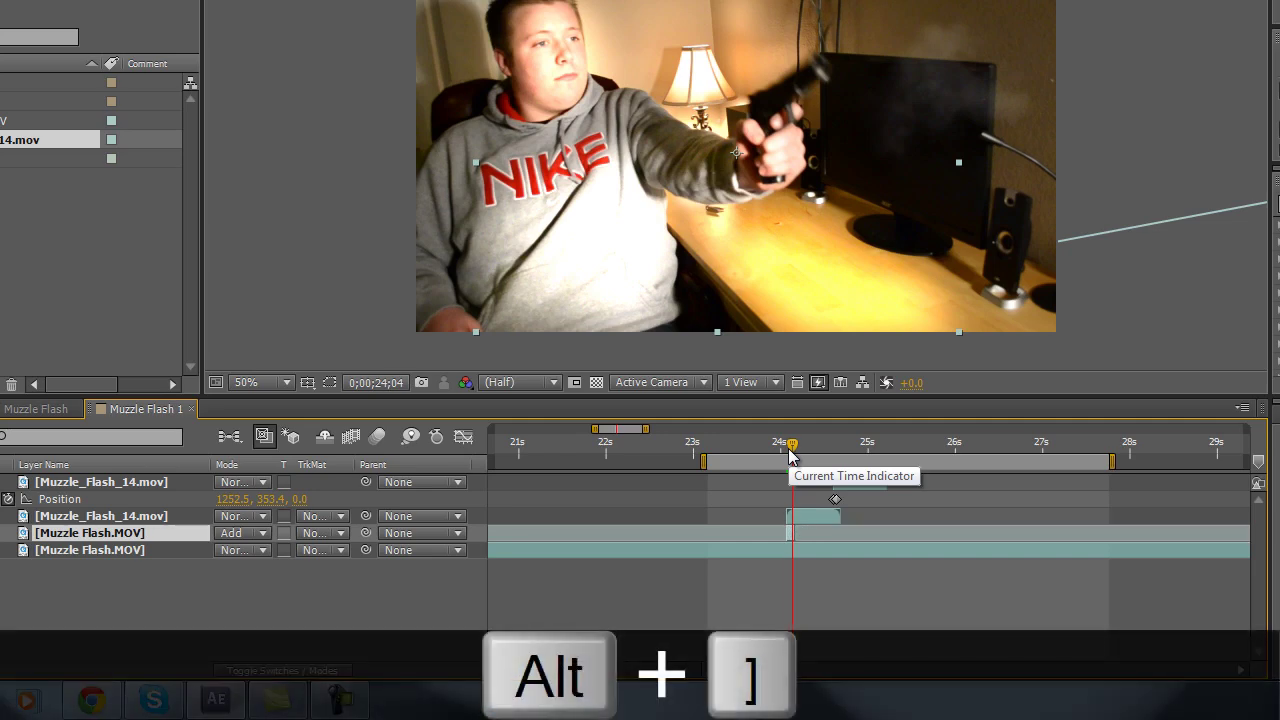
pyautogui.moveTo(789, 455); pyautogui.dragTo(789, 455)
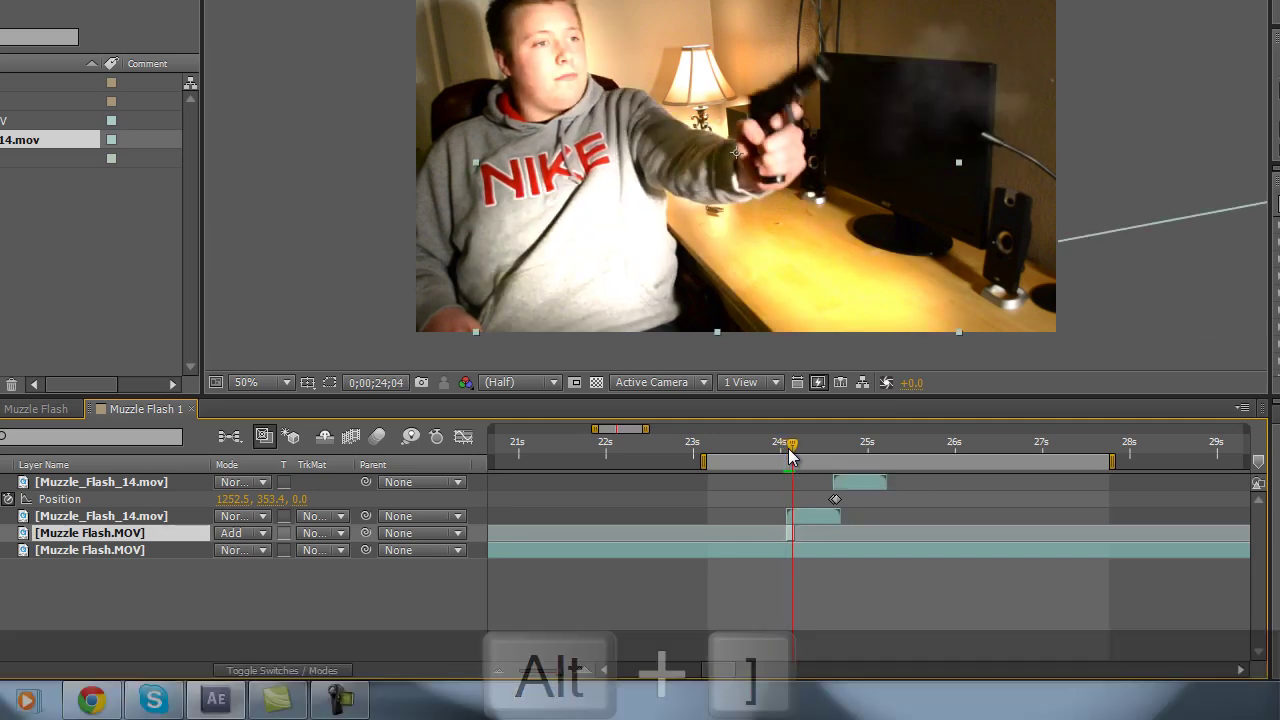
pyautogui.press('space')
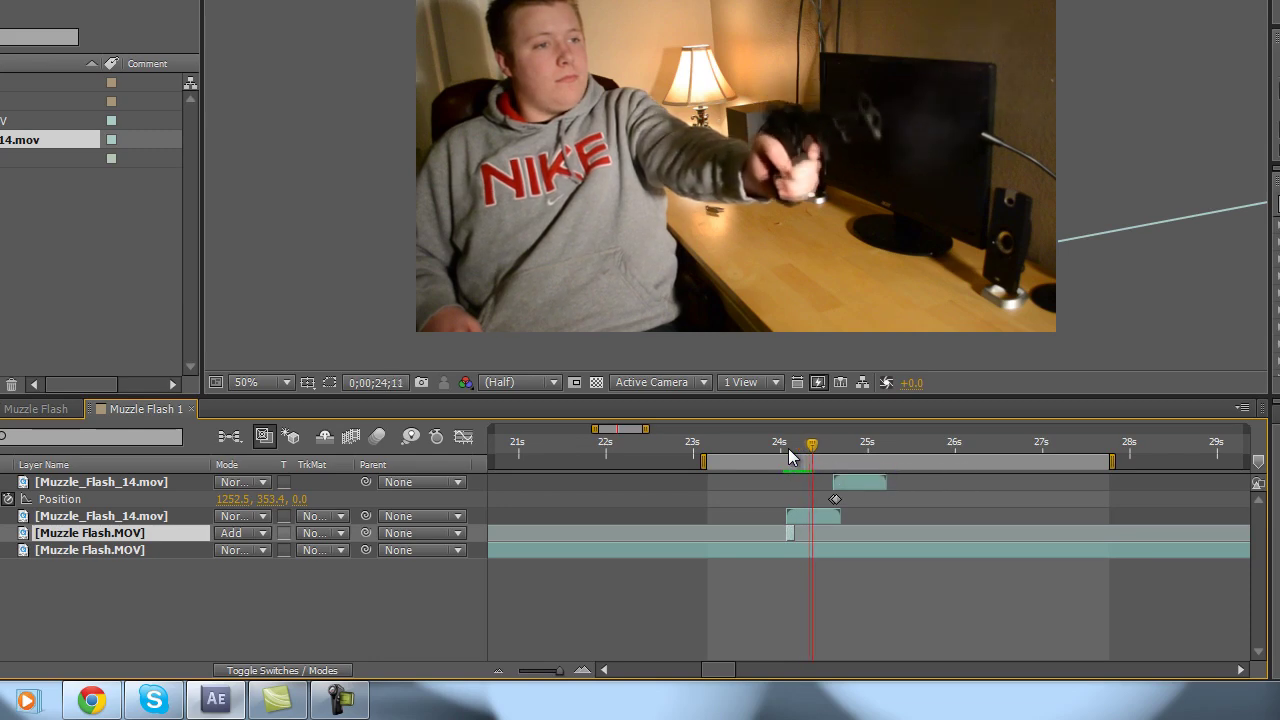
pyautogui.click(800, 449)
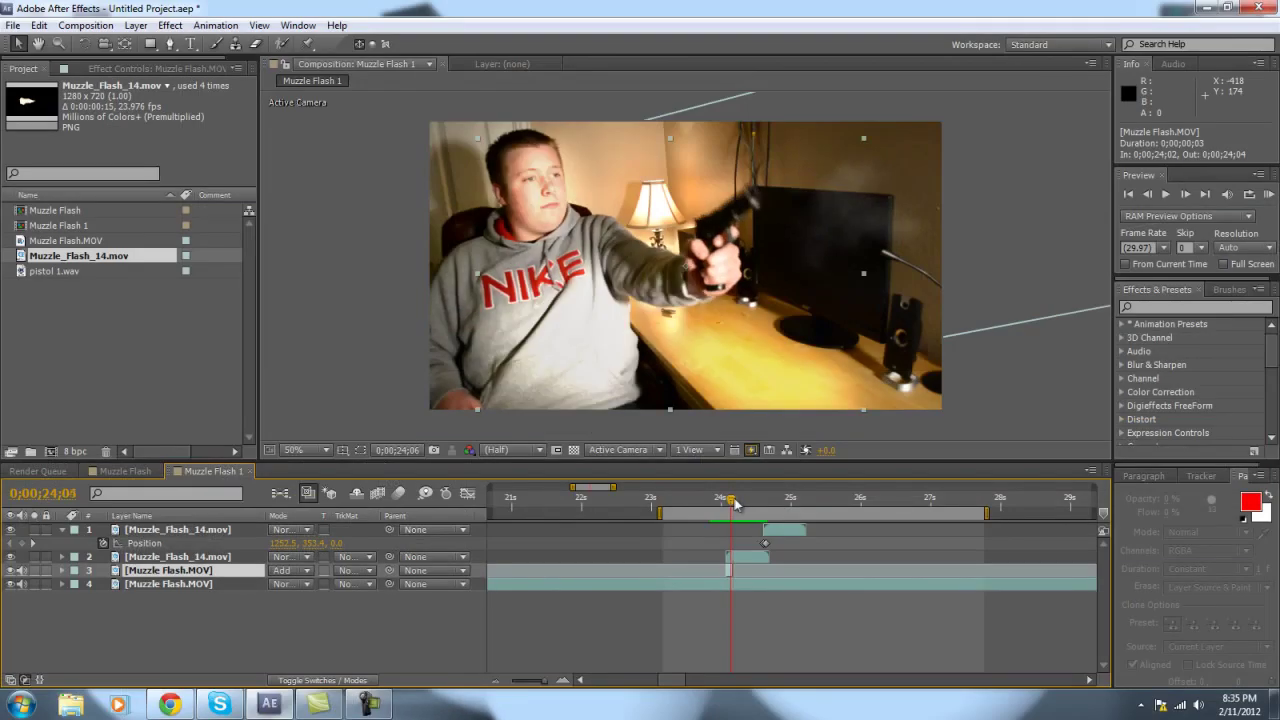
pyautogui.moveTo(733, 502)
pyautogui.mouseDown()
pyautogui.moveTo(722, 504)
pyautogui.moveTo(775, 502)
pyautogui.moveTo(748, 505)
pyautogui.mouseUp()
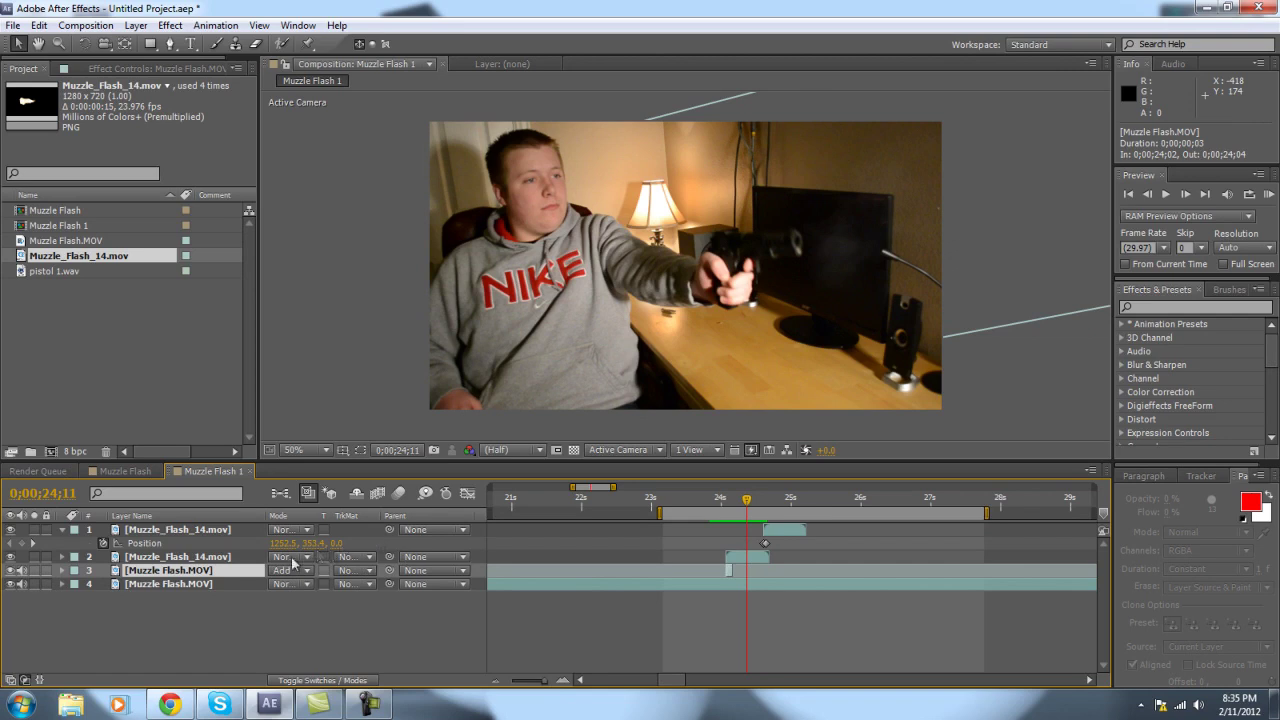
# Step: Duplicate the three-frame light layer and move the copy to 0;00;24;18–0;00;24;20
pyautogui.hotkey('ctrl', 'd')
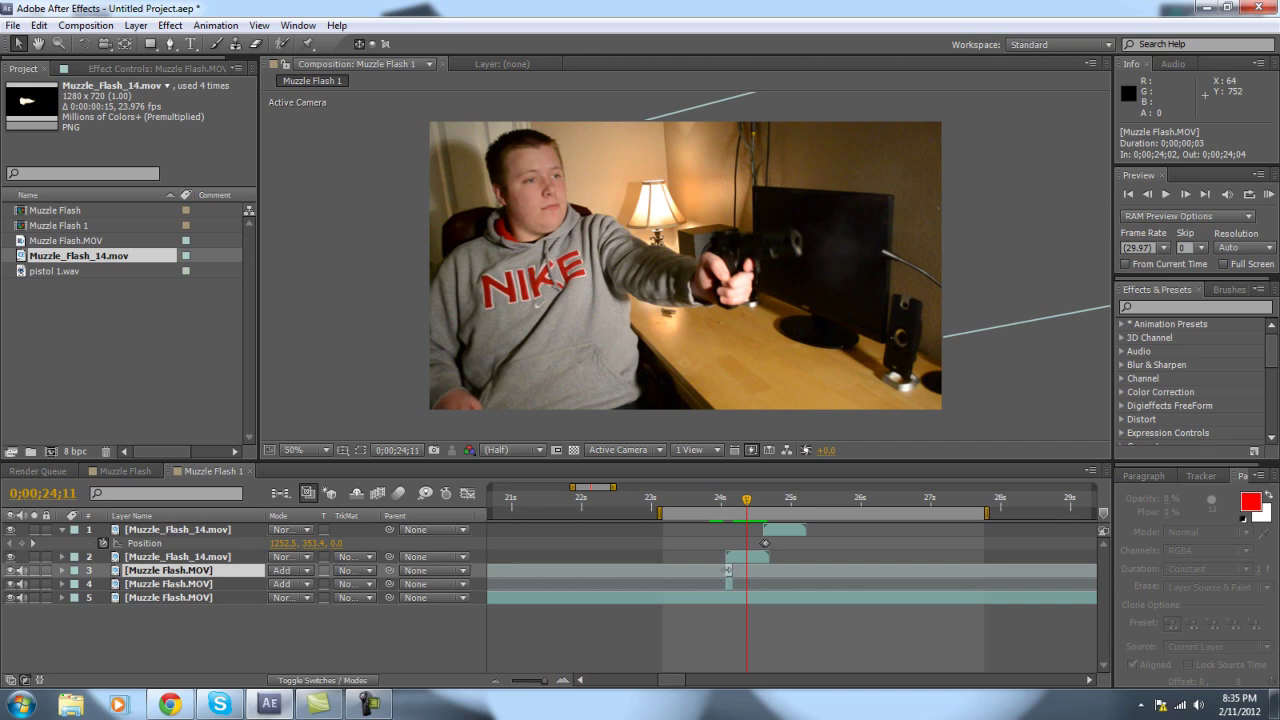
pyautogui.moveTo(616, 488); pyautogui.dragTo(584, 496)
pyautogui.moveTo(737, 574); pyautogui.dragTo(838, 568)
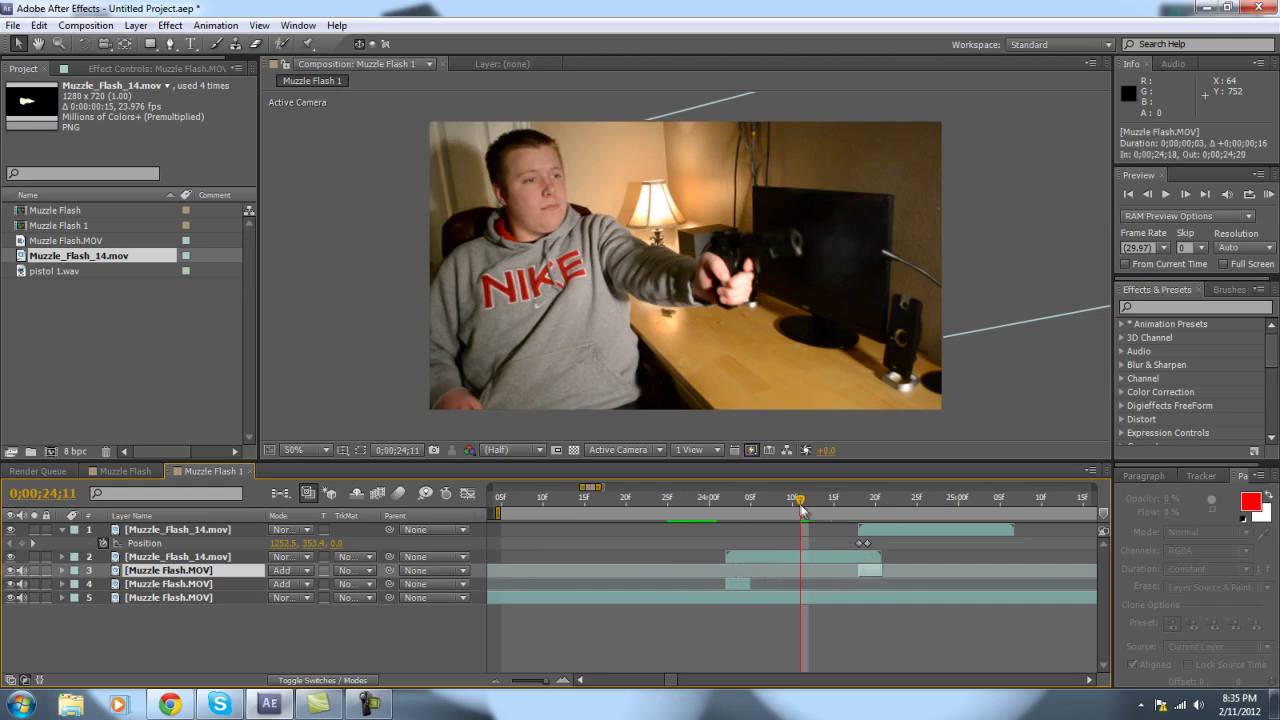
pyautogui.moveTo(800, 505); pyautogui.dragTo(866, 518)
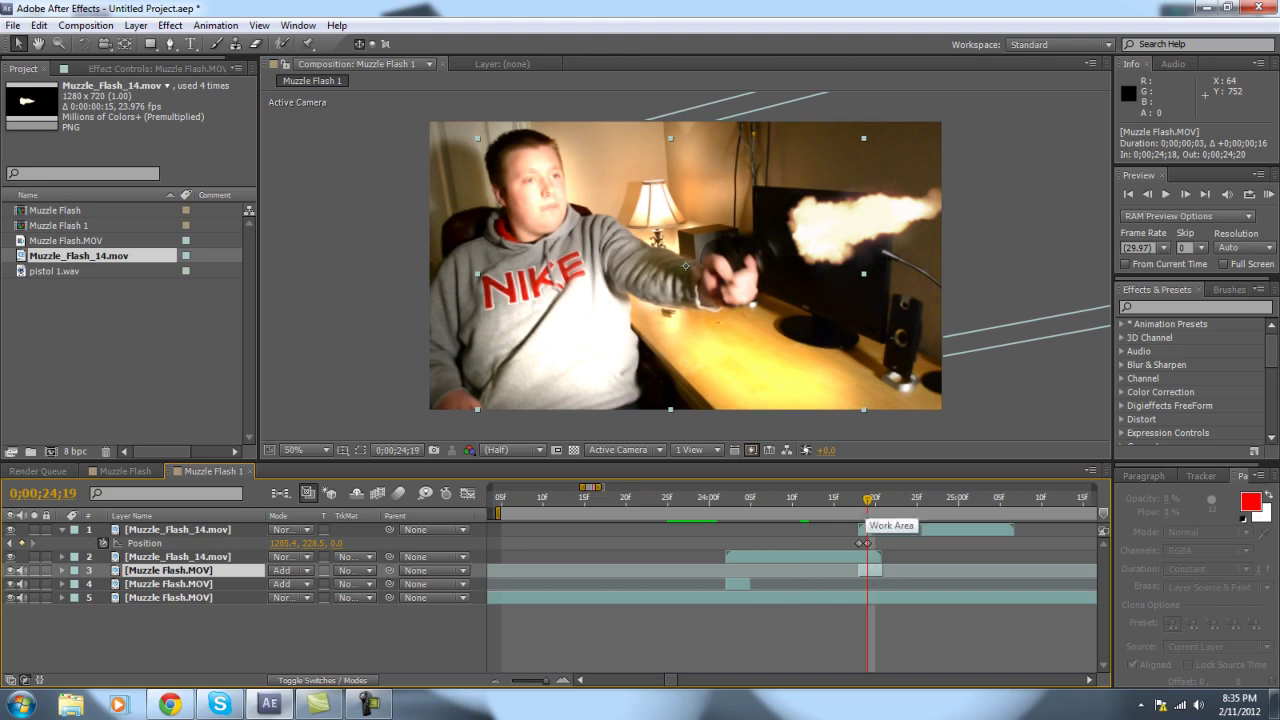
pyautogui.moveTo(866, 500); pyautogui.dragTo(809, 505)
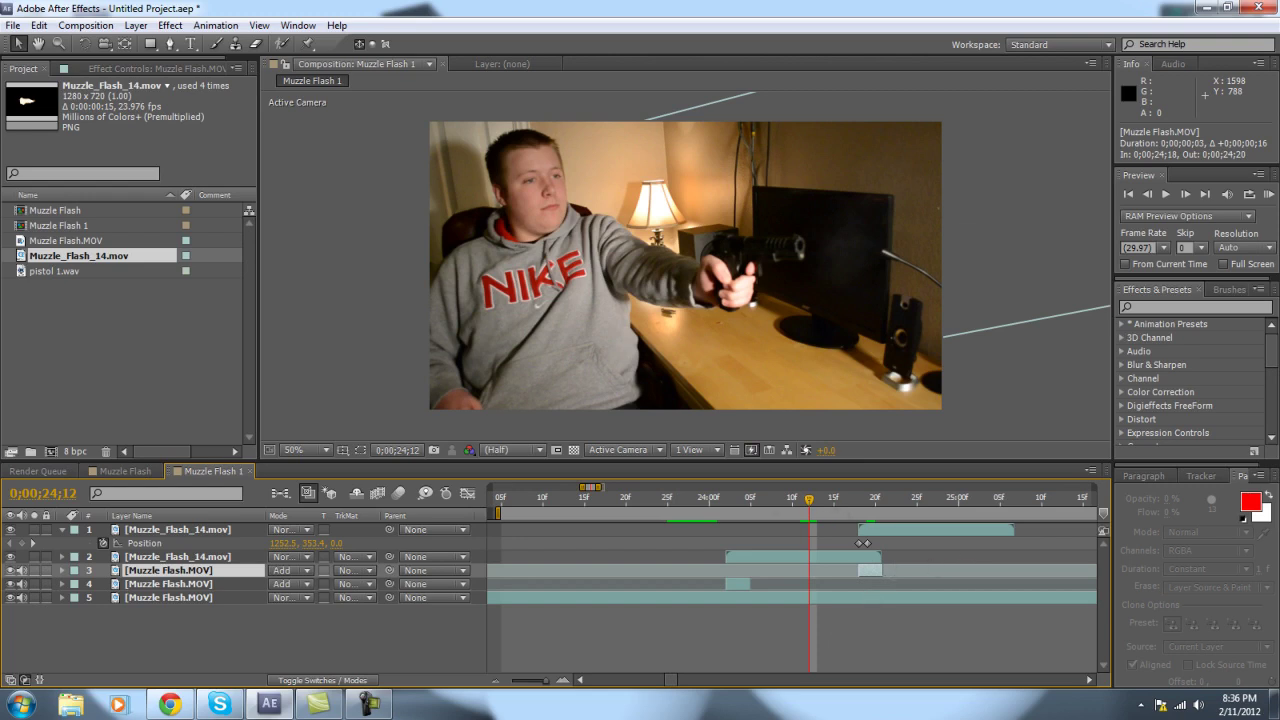
pyautogui.moveTo(809, 508); pyautogui.dragTo(857, 513)
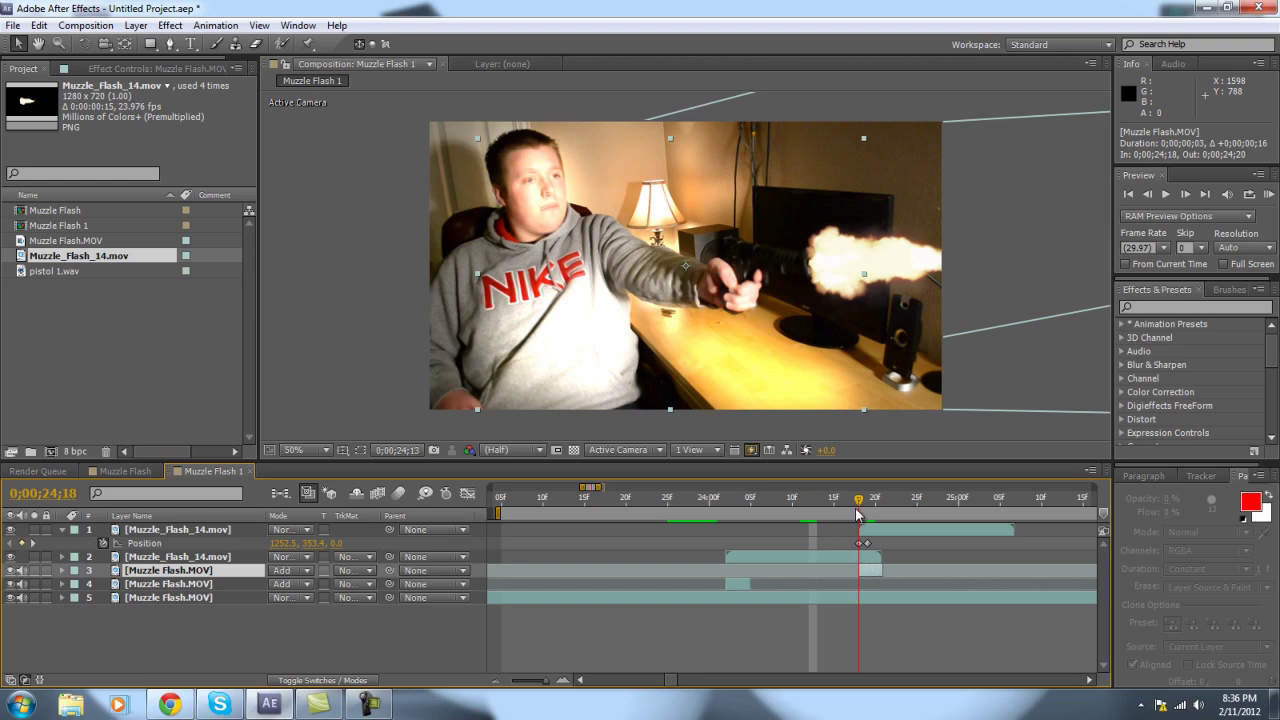
pyautogui.moveTo(859, 514); pyautogui.dragTo(866, 516)
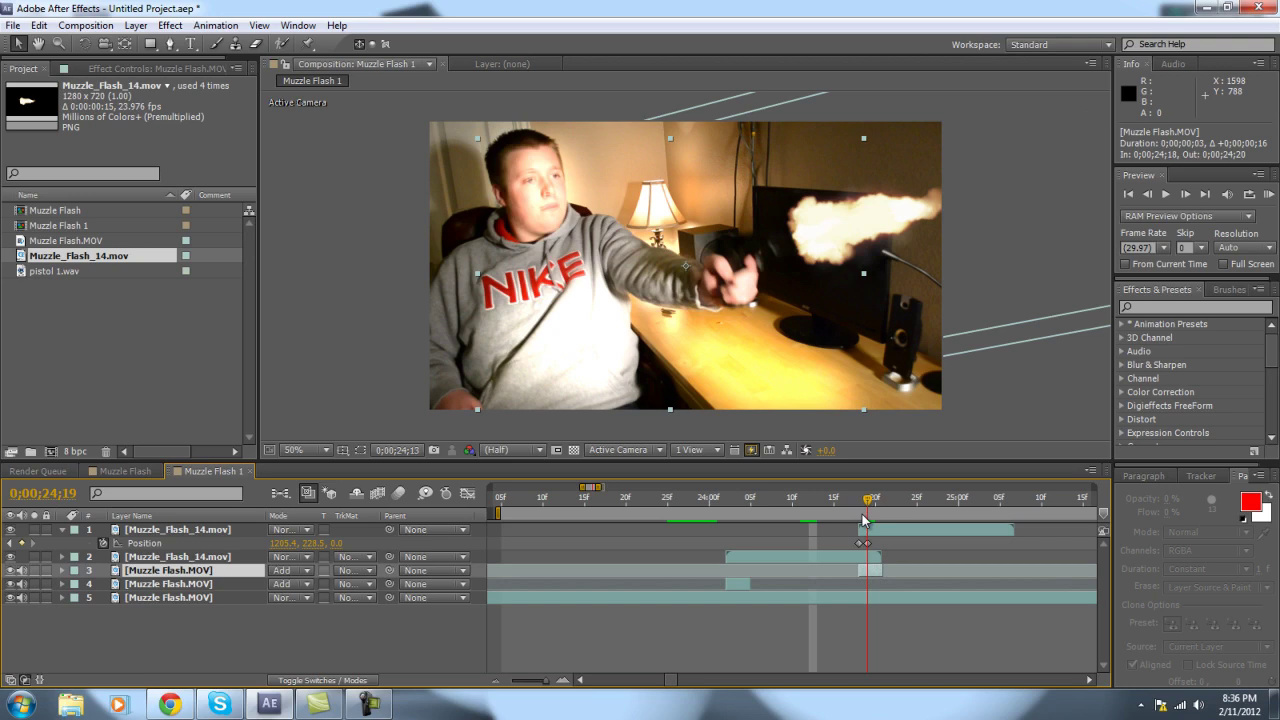
pyautogui.moveTo(866, 518); pyautogui.dragTo(858, 518)
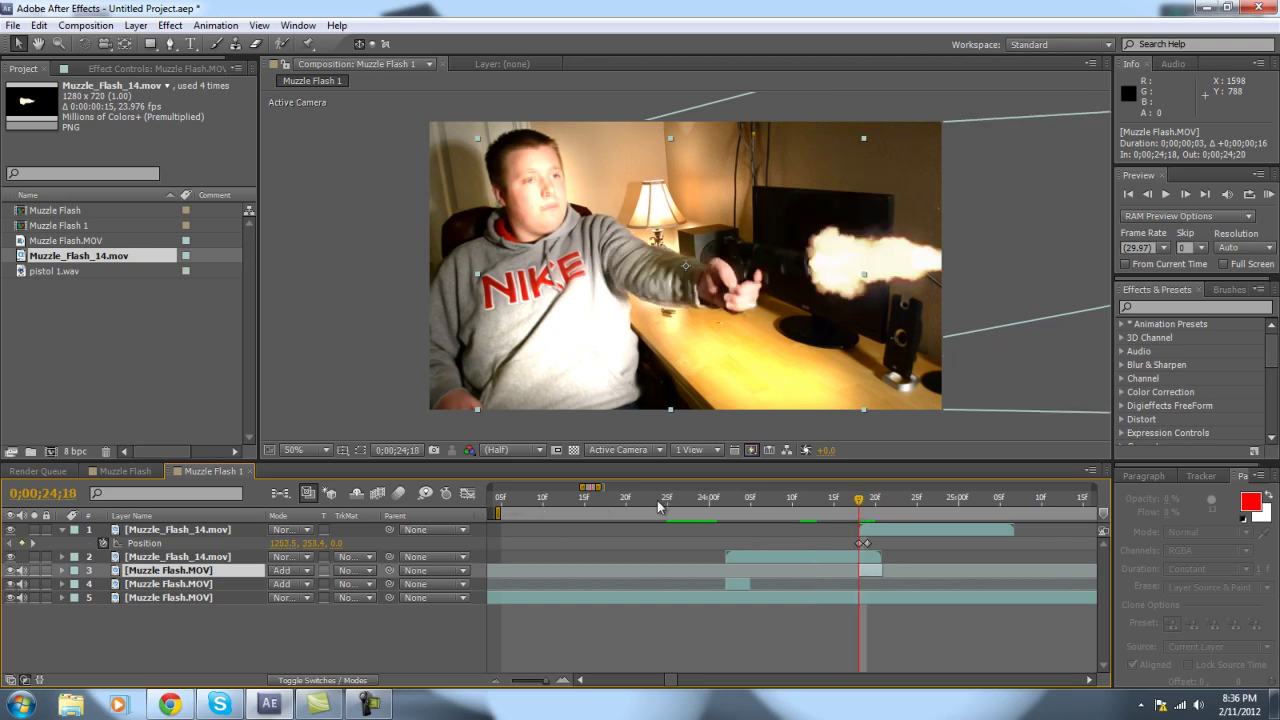
# Step: Preview the flash shot, scrub past it, and select pistol 1.wav in the Project panel
pyautogui.click(1268, 194)
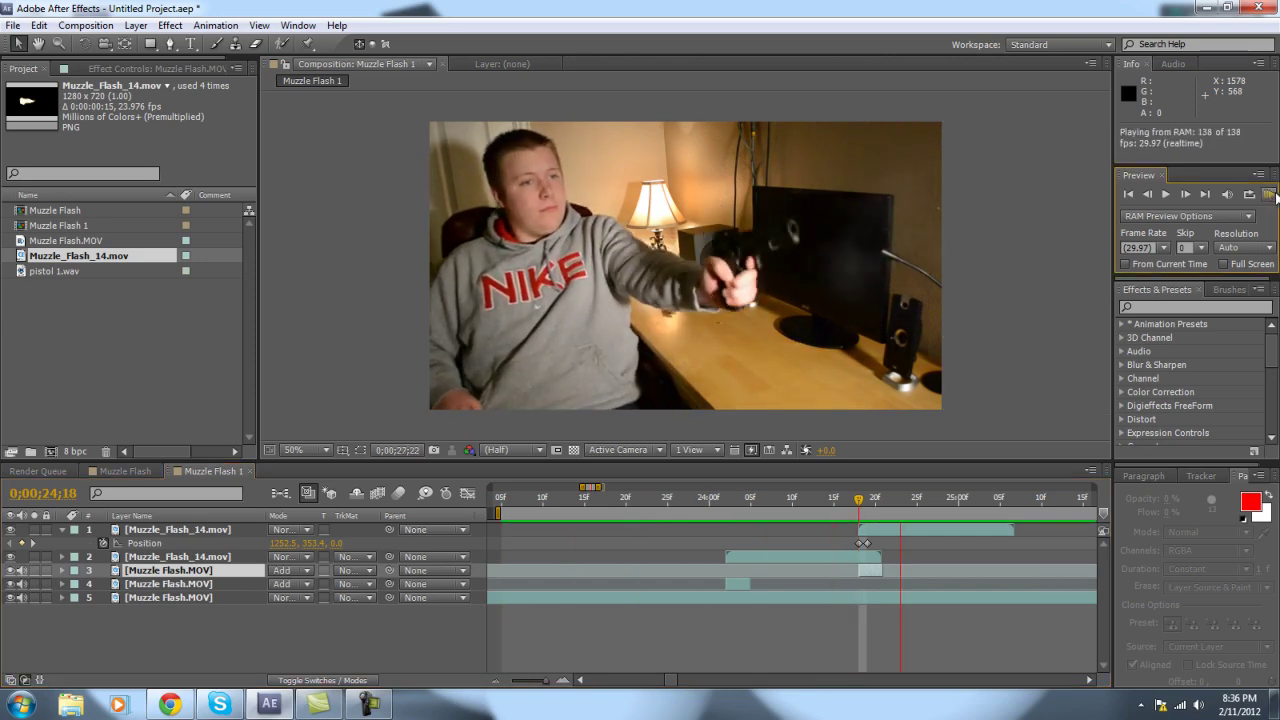
pyautogui.click(1273, 196)
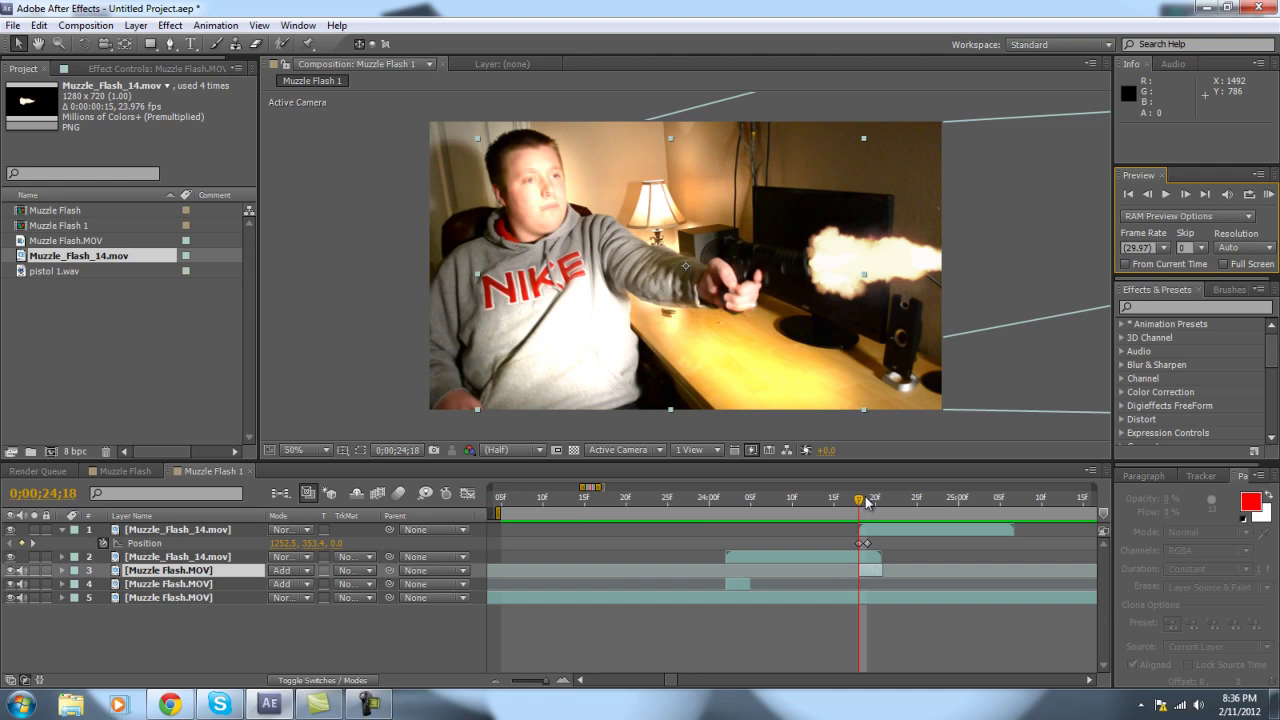
pyautogui.moveTo(858, 508)
pyautogui.mouseDown()
pyautogui.moveTo(800, 523)
pyautogui.moveTo(986, 521)
pyautogui.moveTo(843, 506)
pyautogui.mouseUp()
pyautogui.click(52, 271)
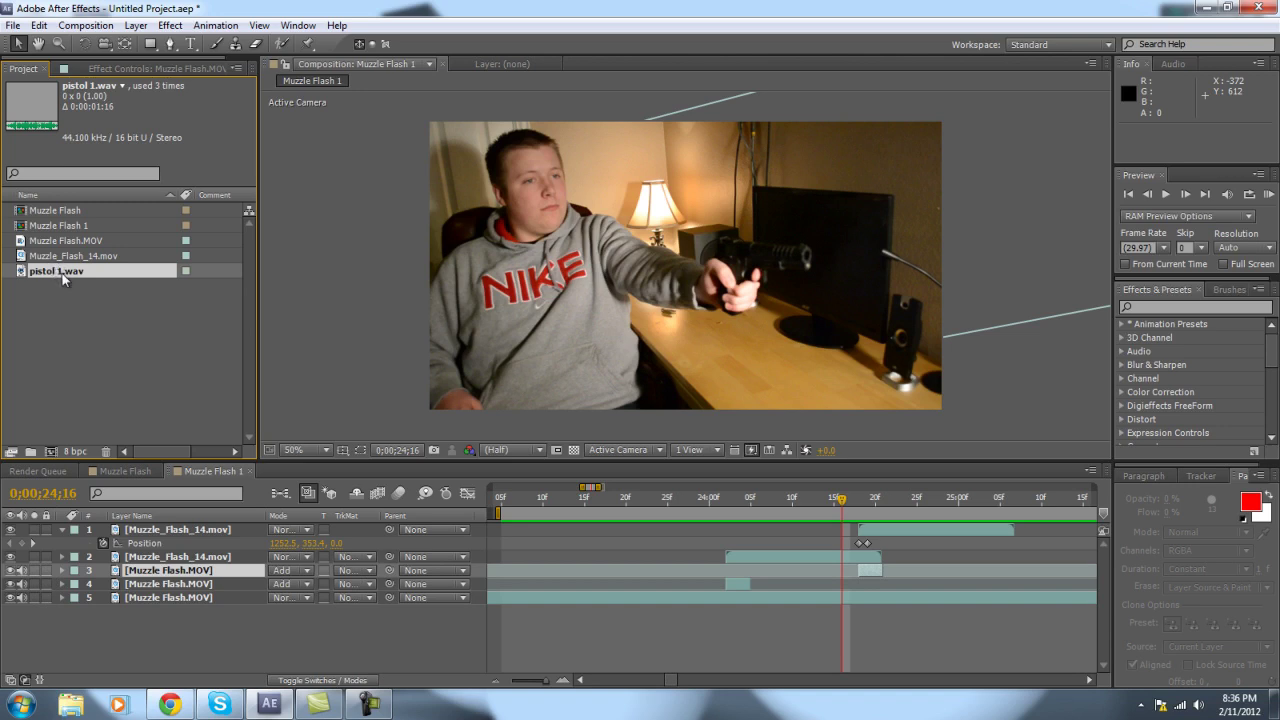
# Step: Add pistol 1.wav to the Muzzle Flash 1 timeline and slide its bar earlier
pyautogui.moveTo(62, 273); pyautogui.dragTo(300, 635)
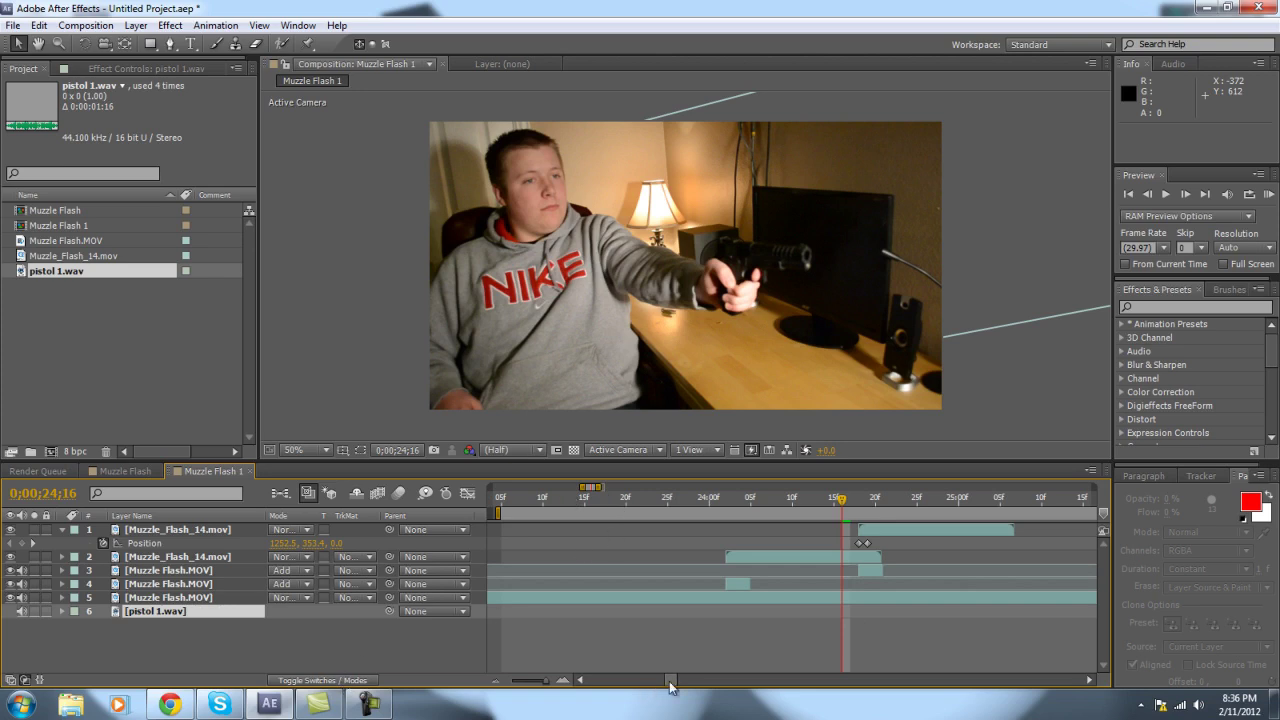
pyautogui.press('Delete')
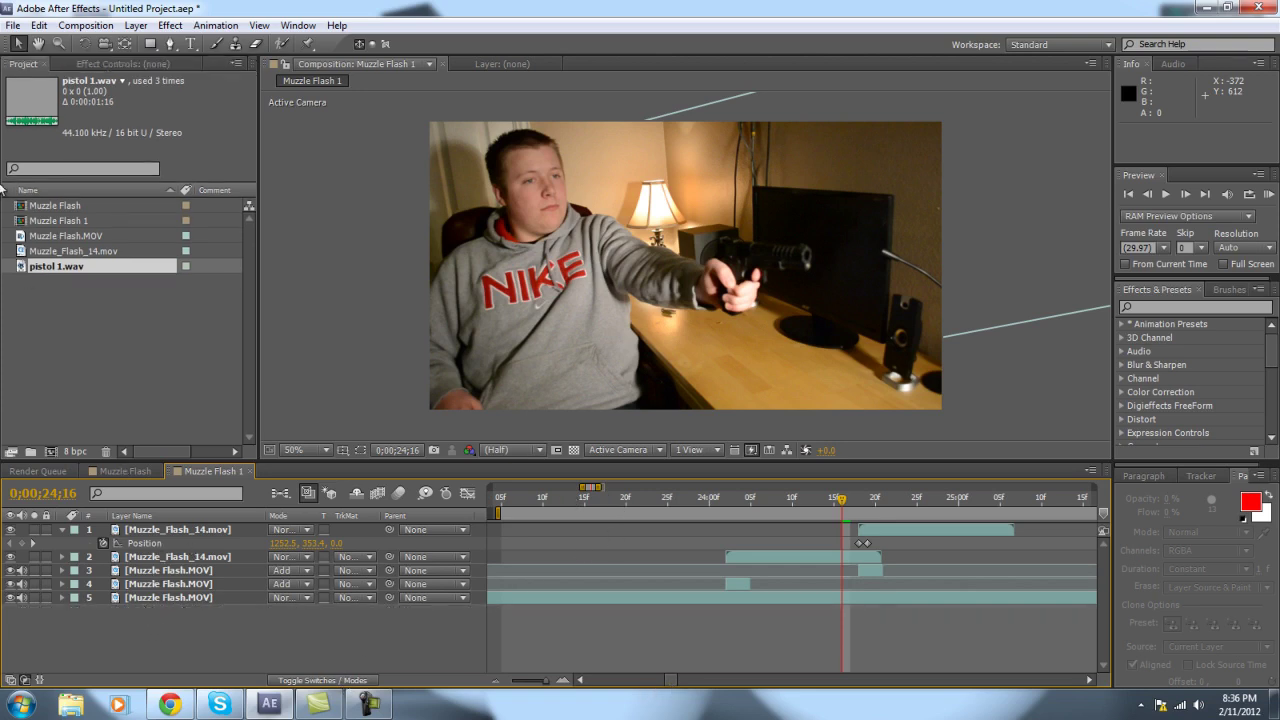
pyautogui.moveTo(70, 264); pyautogui.dragTo(903, 657)
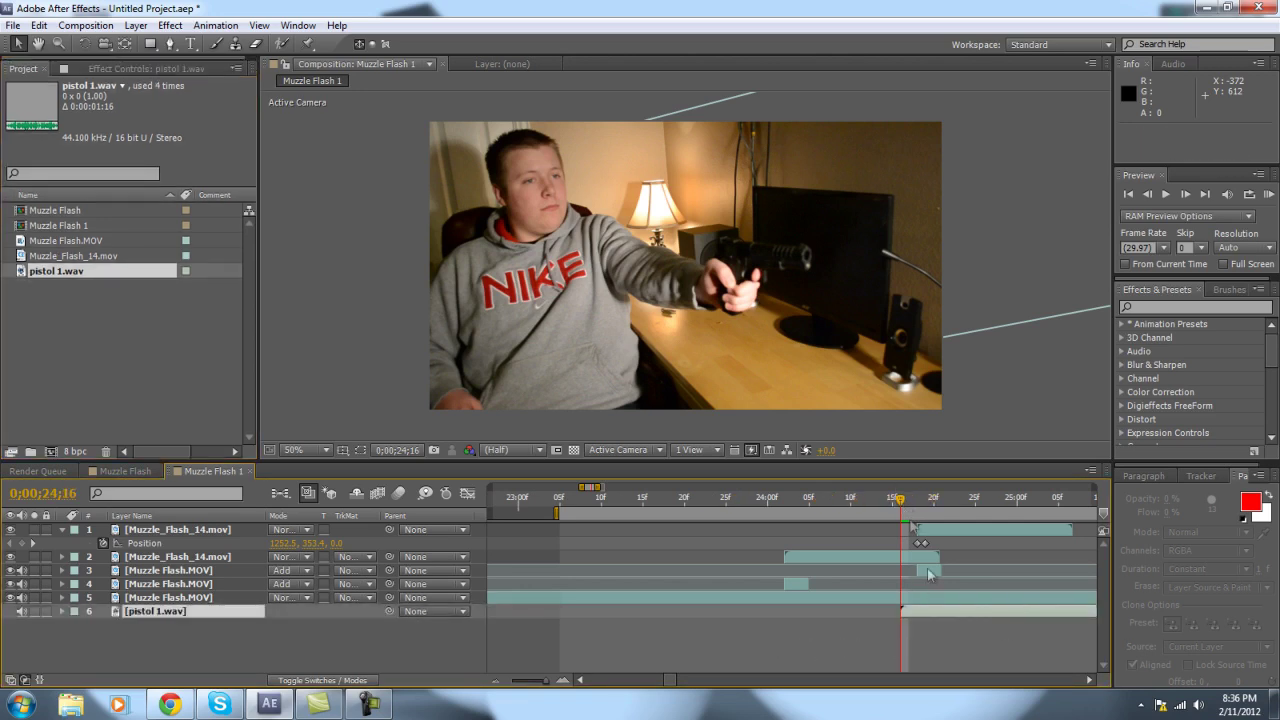
pyautogui.moveTo(932, 609); pyautogui.dragTo(813, 612)
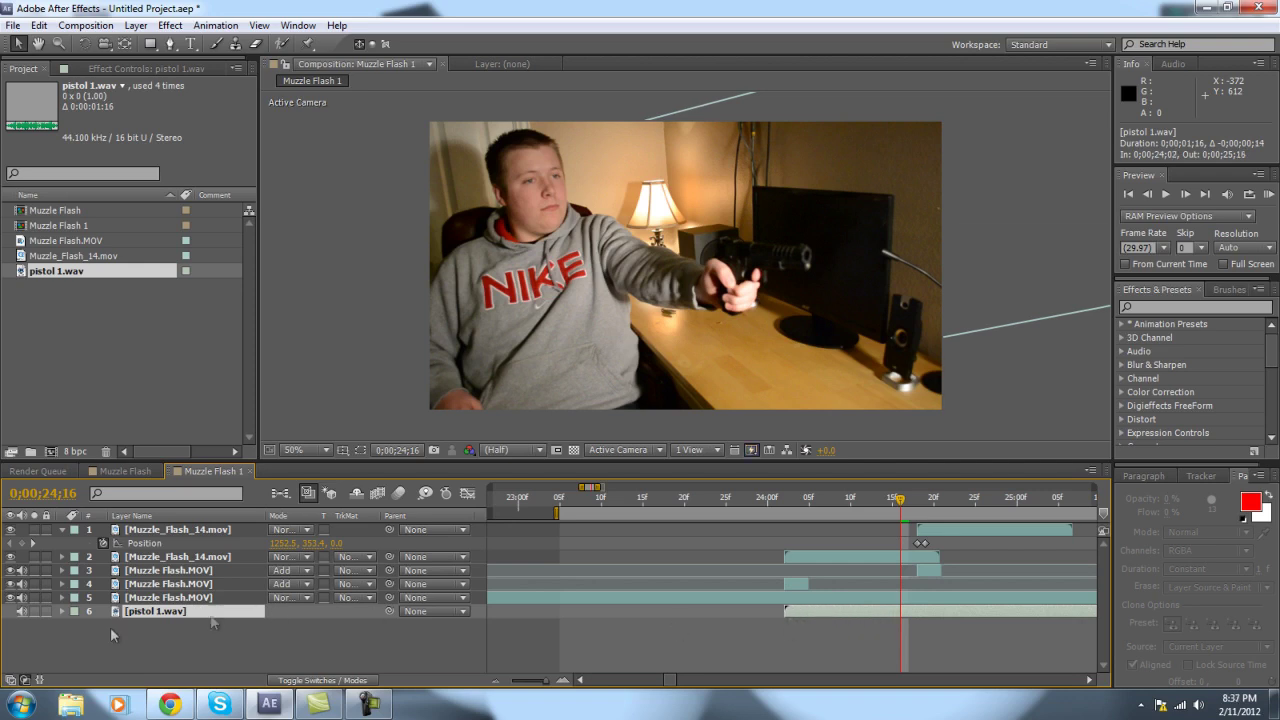
# Step: Expand the pistol sound layer's Audio properties to display its waveform beside the flash
pyautogui.click(61, 611)
pyautogui.click(74, 624)
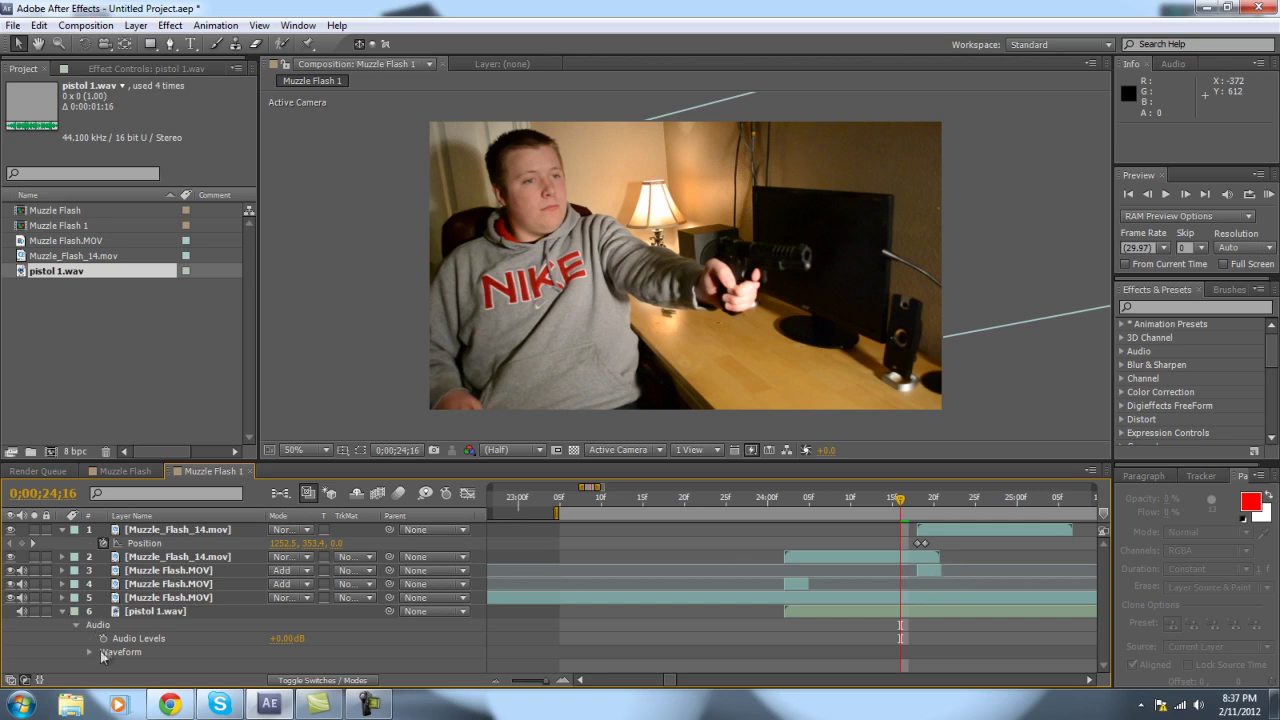
pyautogui.click(88, 654)
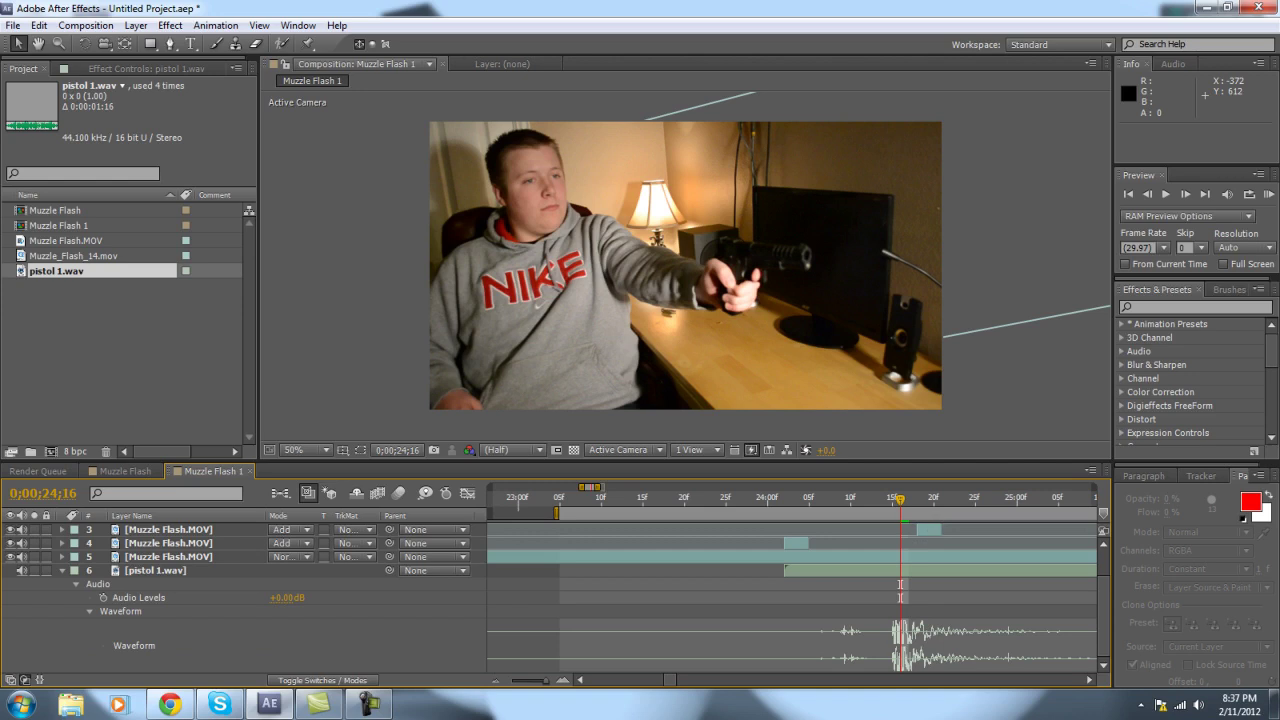
pyautogui.moveTo(898, 504)
pyautogui.mouseDown()
pyautogui.moveTo(886, 507)
pyautogui.moveTo(897, 518)
pyautogui.moveTo(908, 510)
pyautogui.moveTo(892, 505)
pyautogui.mouseUp()
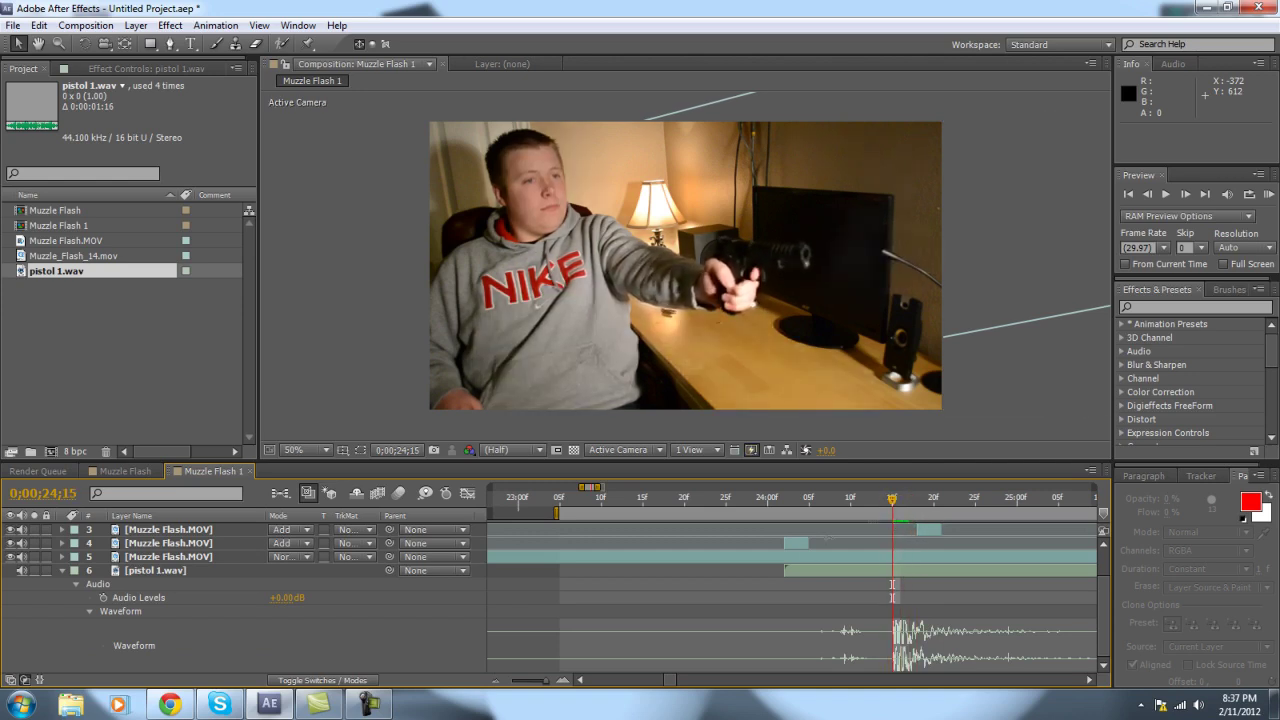
# Step: Shift the pistol 1.wav layer so its gunshot peak meets the 24;02 muzzle flash
pyautogui.click(783, 506)
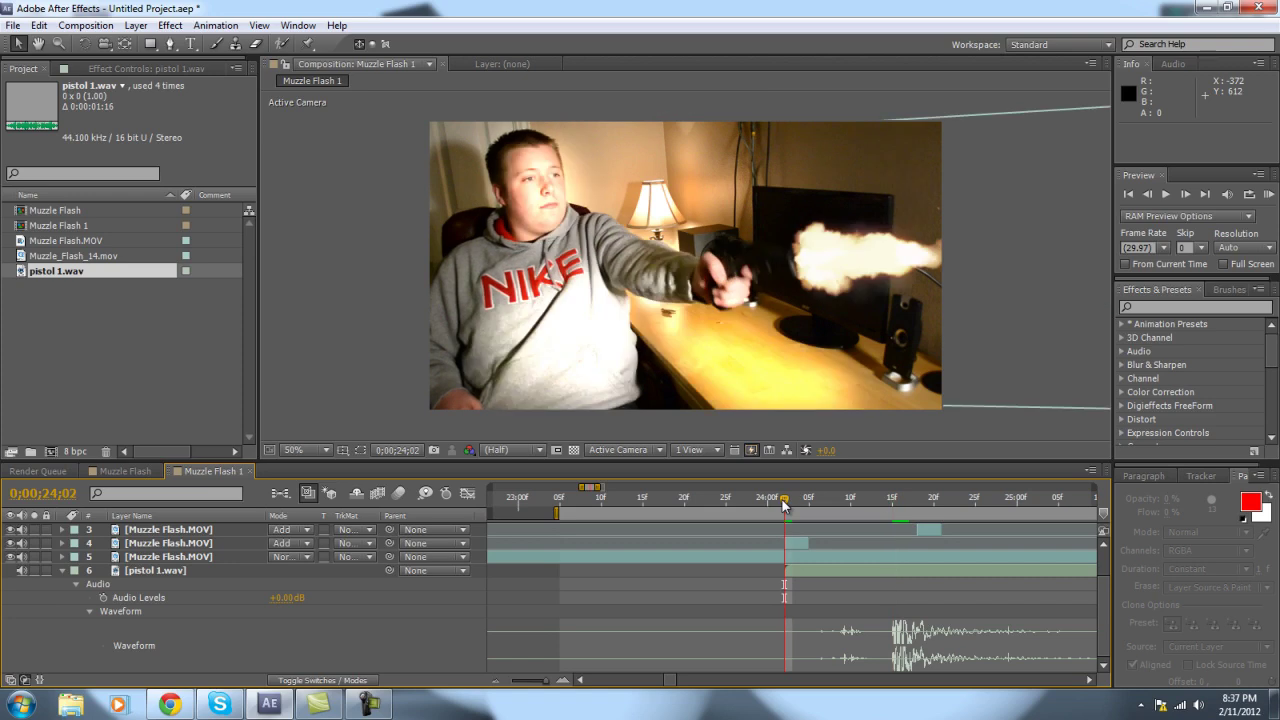
pyautogui.click(180, 570)
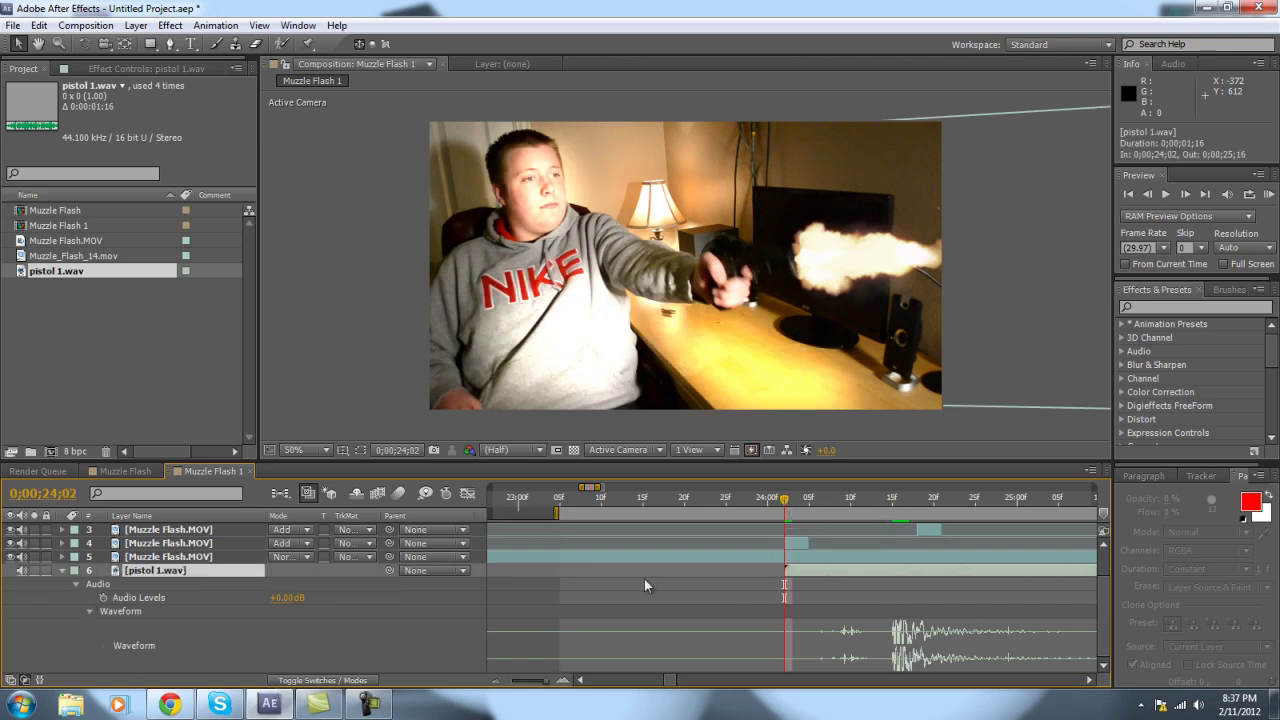
pyautogui.moveTo(872, 570); pyautogui.dragTo(789, 566)
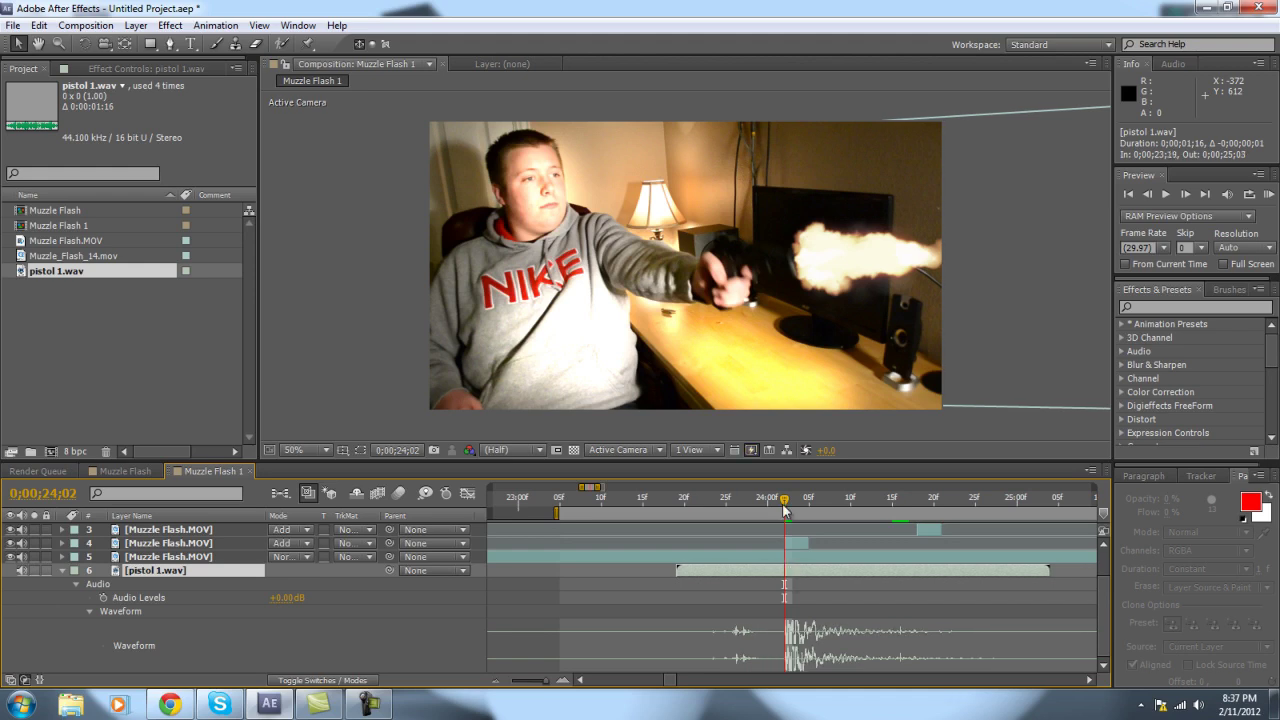
# Step: Preview from before the first shot to check the sound sync, then return to the flash frames
pyautogui.moveTo(750, 508); pyautogui.dragTo(660, 487)
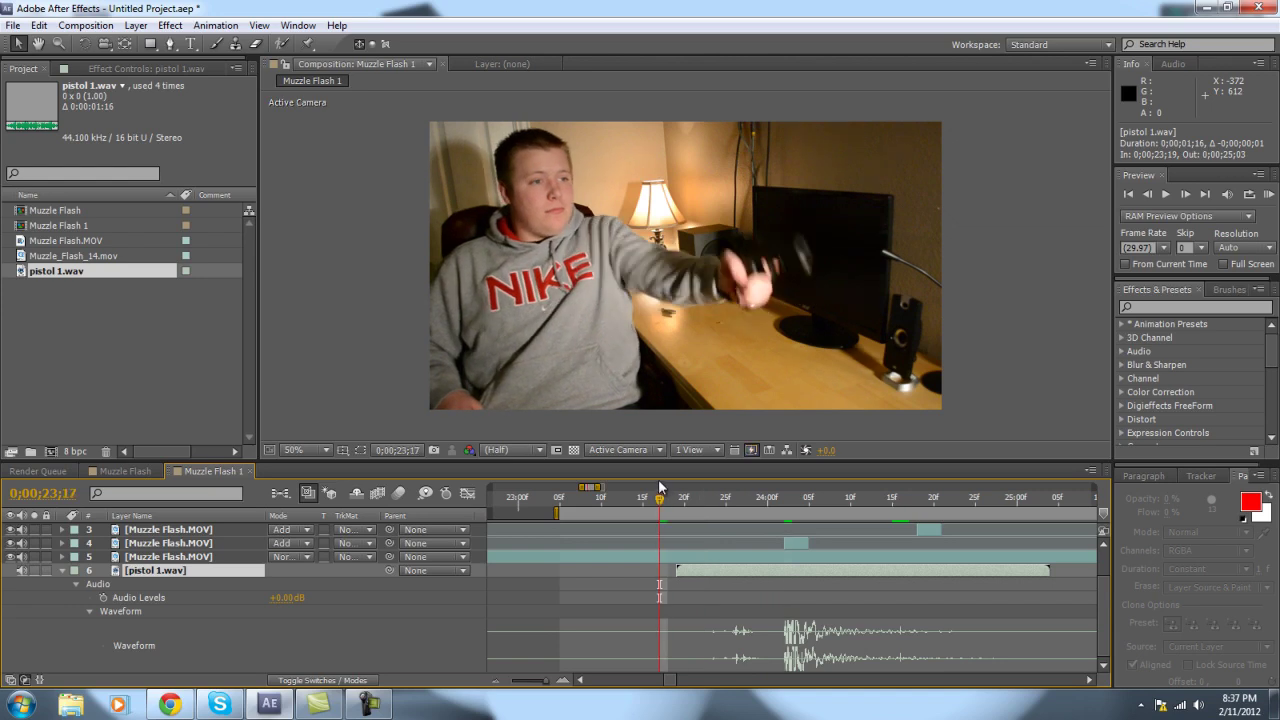
pyautogui.click(1269, 198)
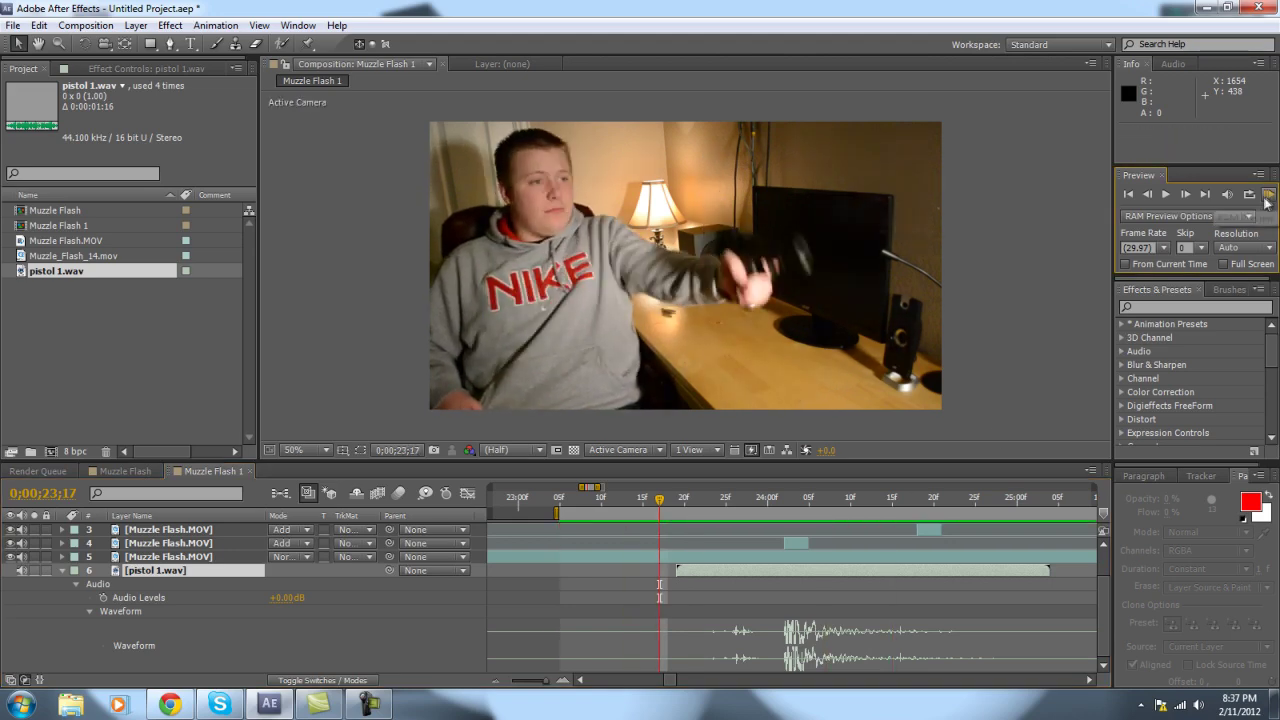
pyautogui.click(1269, 198)
pyautogui.moveTo(658, 500); pyautogui.dragTo(788, 516)
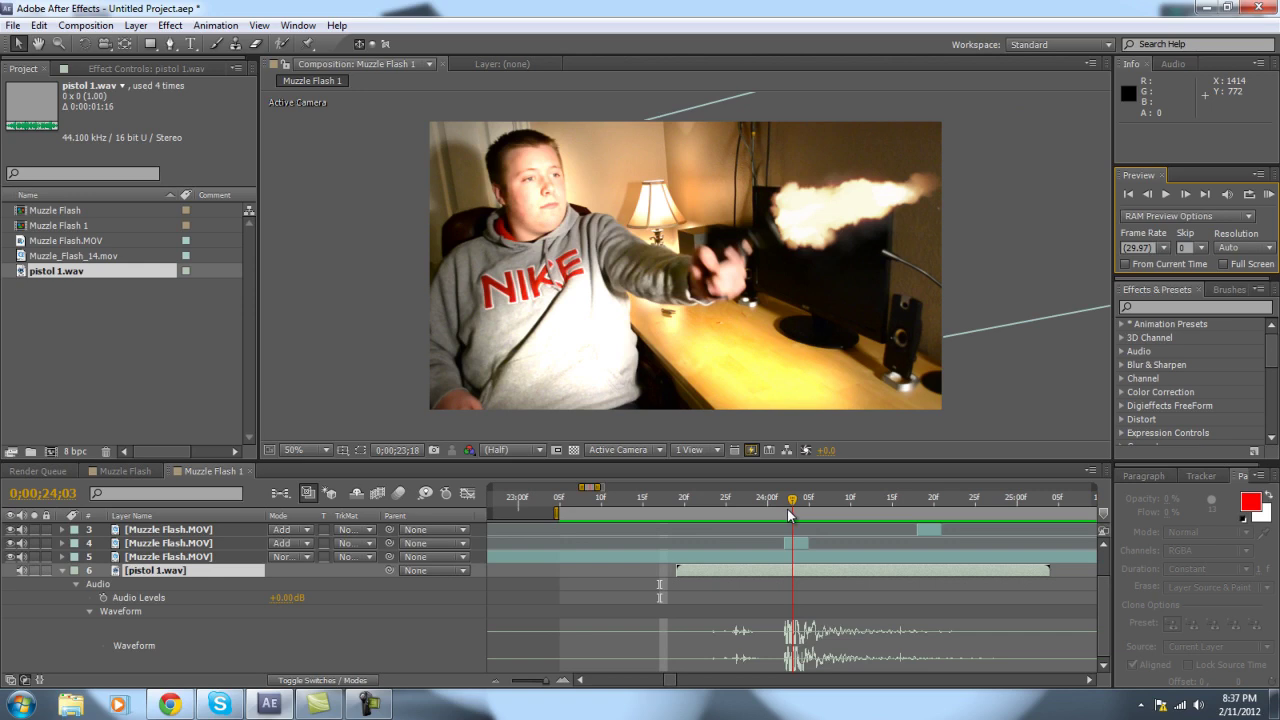
pyautogui.moveTo(787, 519); pyautogui.dragTo(783, 517)
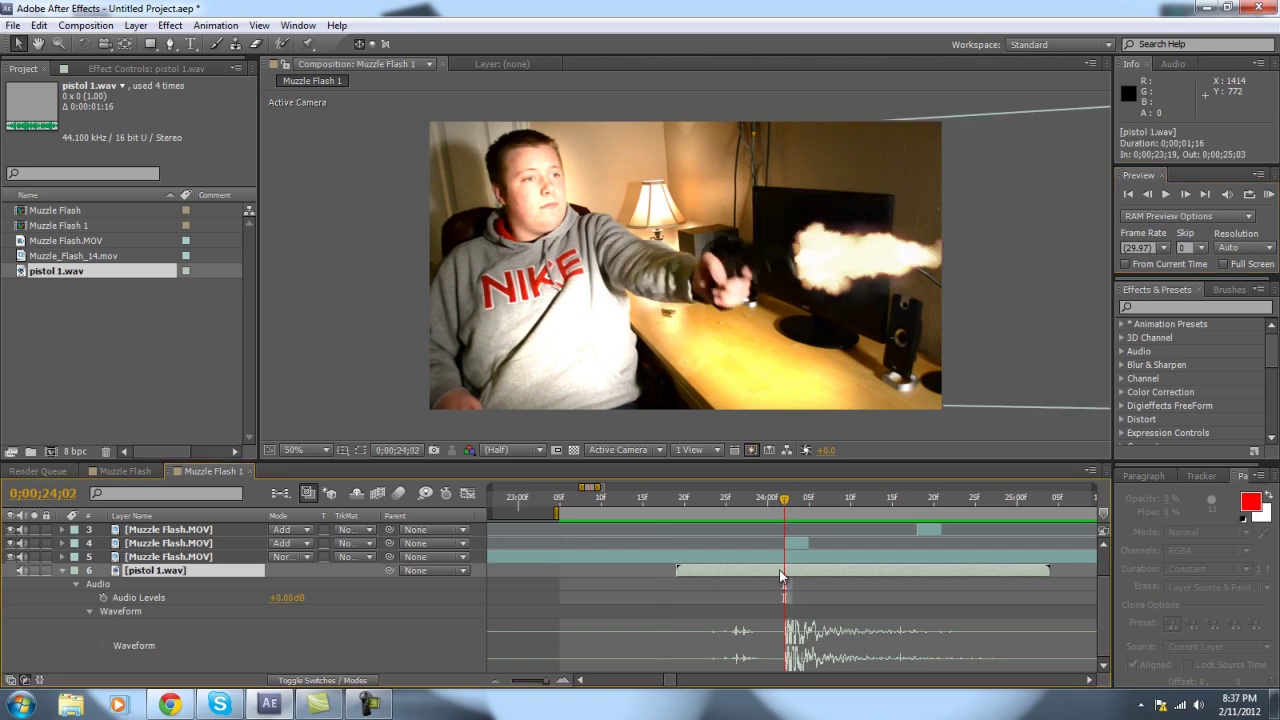
pyautogui.moveTo(787, 505)
pyautogui.mouseDown()
pyautogui.moveTo(768, 505)
pyautogui.moveTo(918, 505)
pyautogui.moveTo(784, 505)
pyautogui.mouseUp()
# Step: Split and duplicate the pistol 1.wav layer, moving the copy to start at 24;18
pyautogui.click(40, 26)
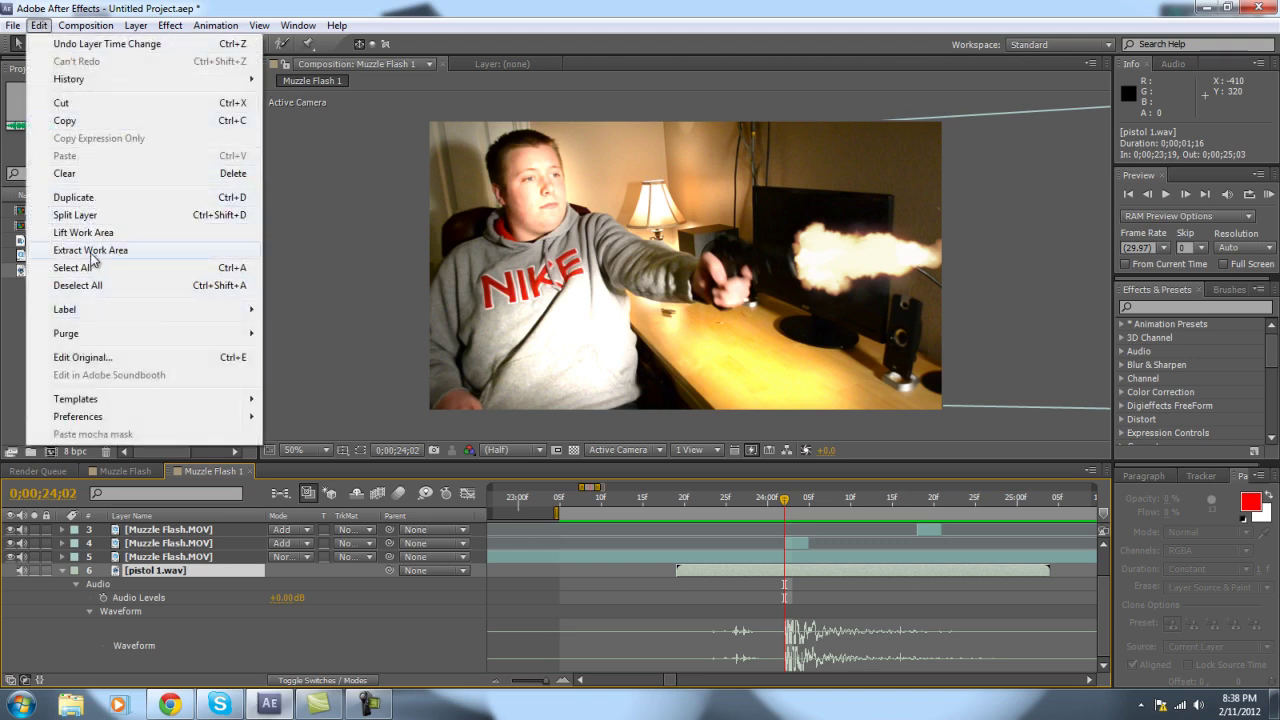
pyautogui.click(78, 215)
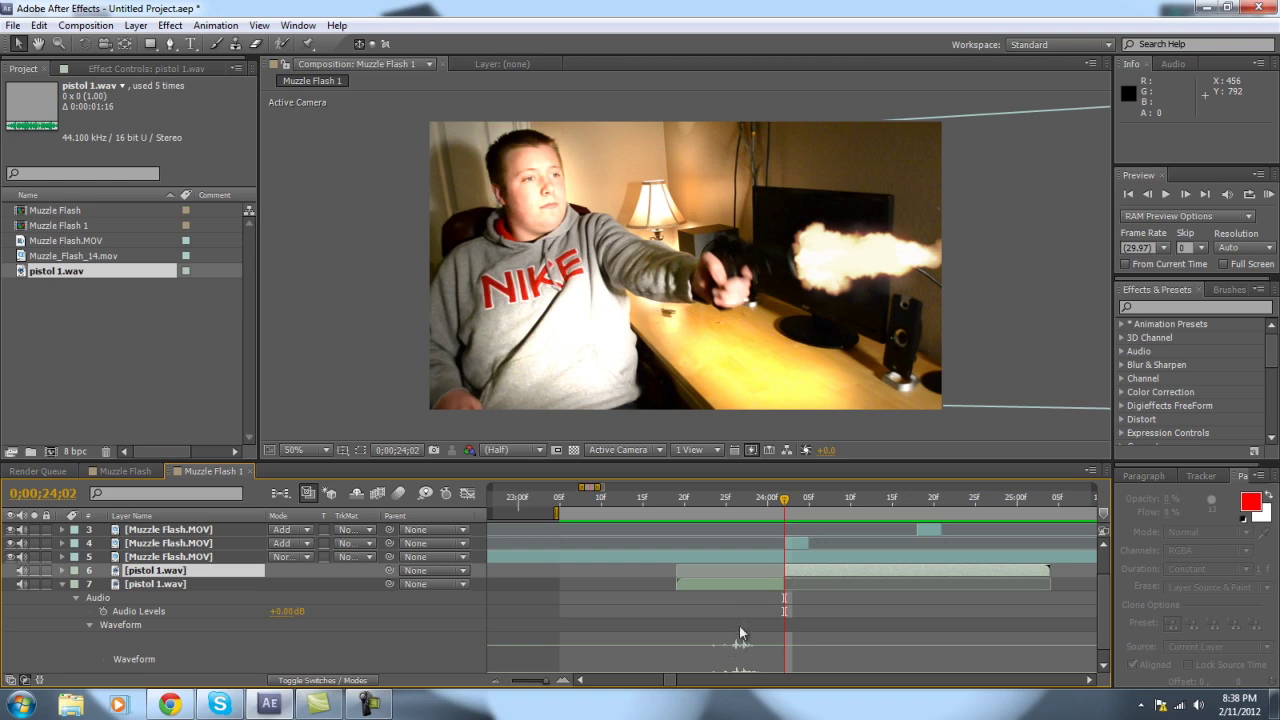
pyautogui.hotkey('ctrl', 'd')
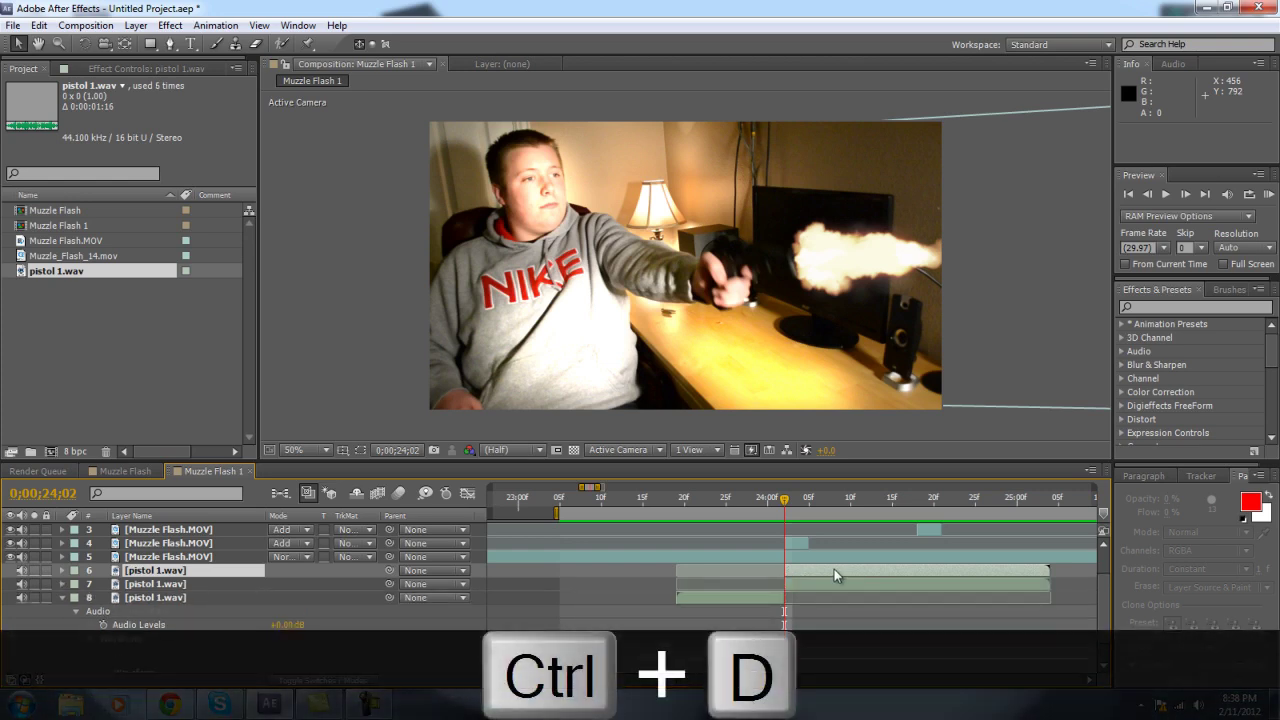
pyautogui.click(911, 498)
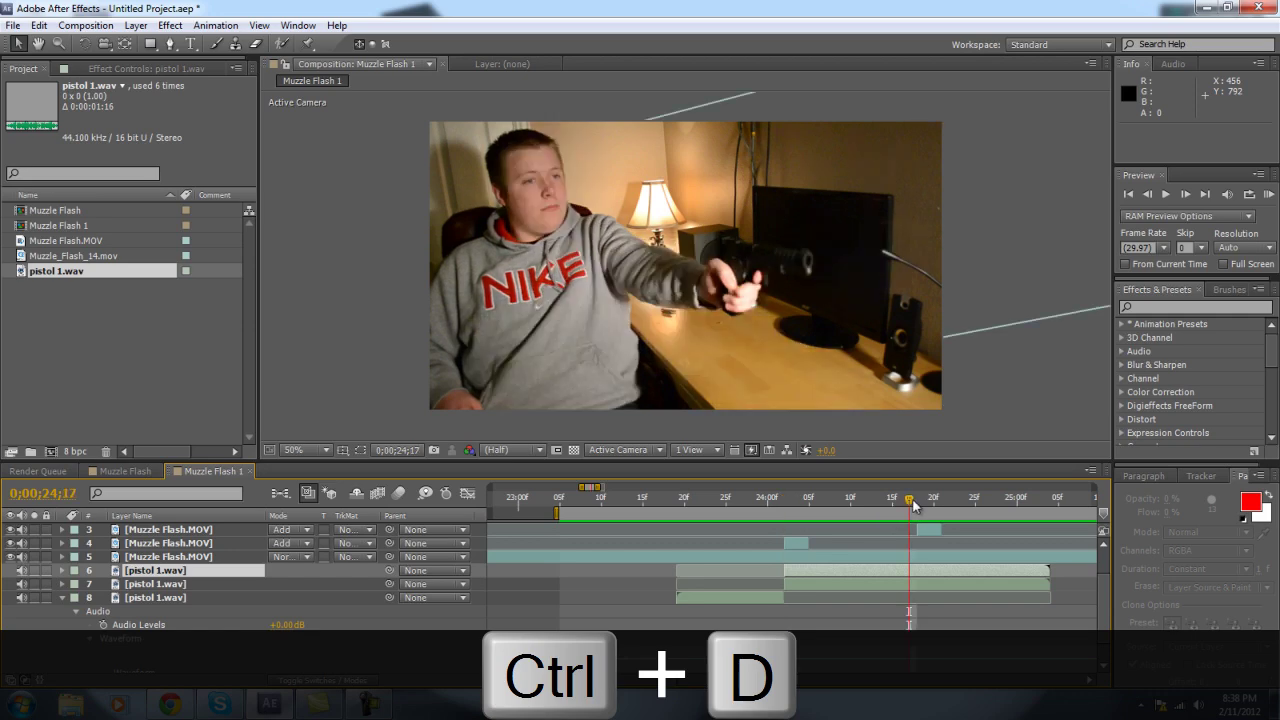
pyautogui.moveTo(808, 567); pyautogui.dragTo(940, 573)
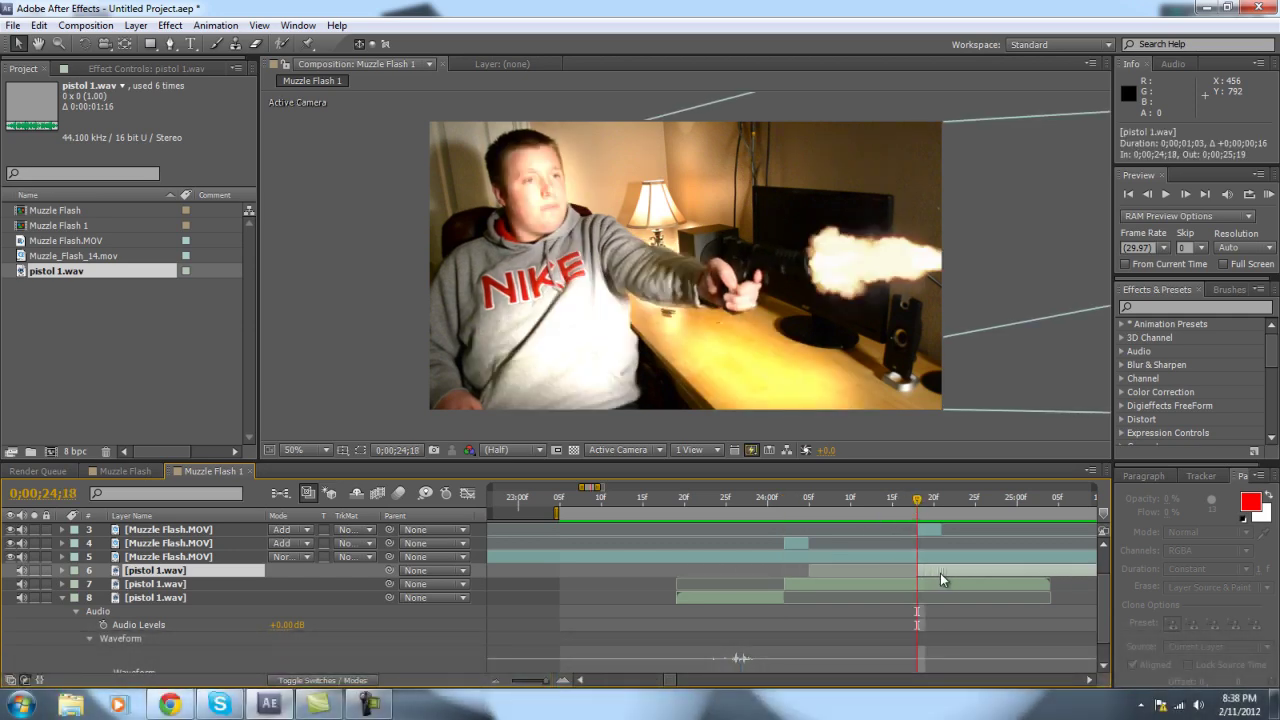
pyautogui.click(1268, 194)
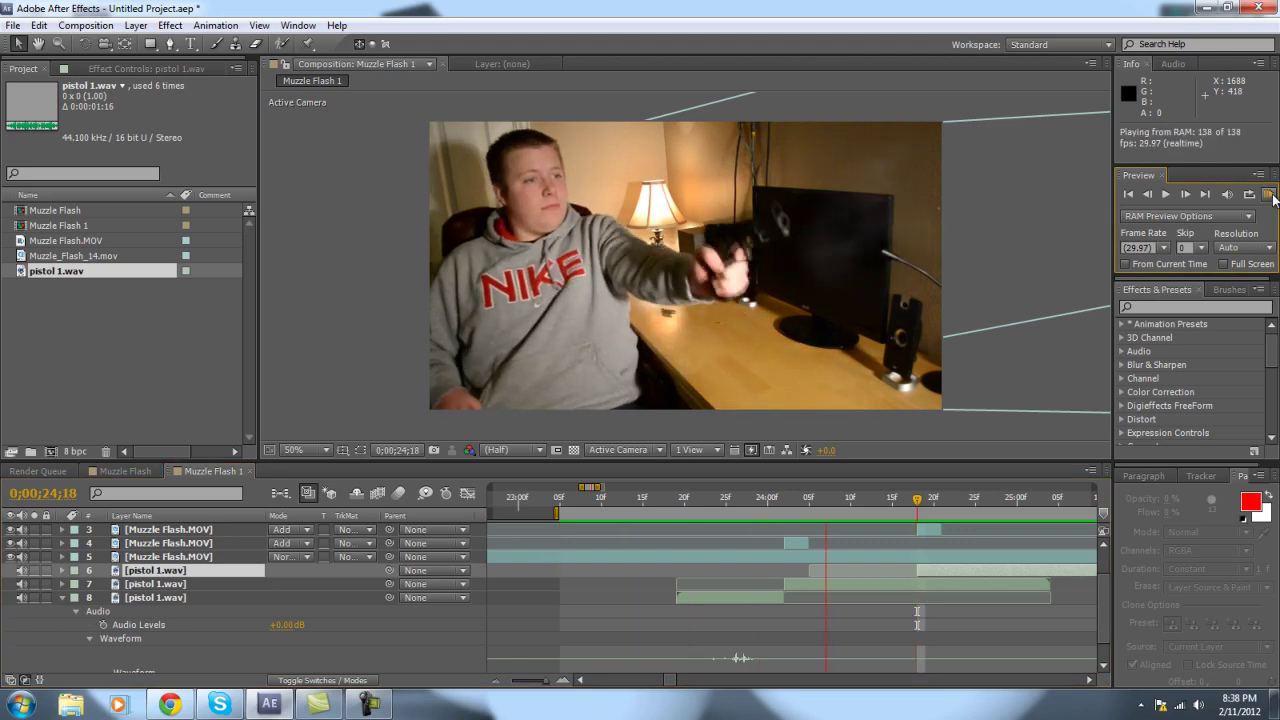
pyautogui.click(1270, 195)
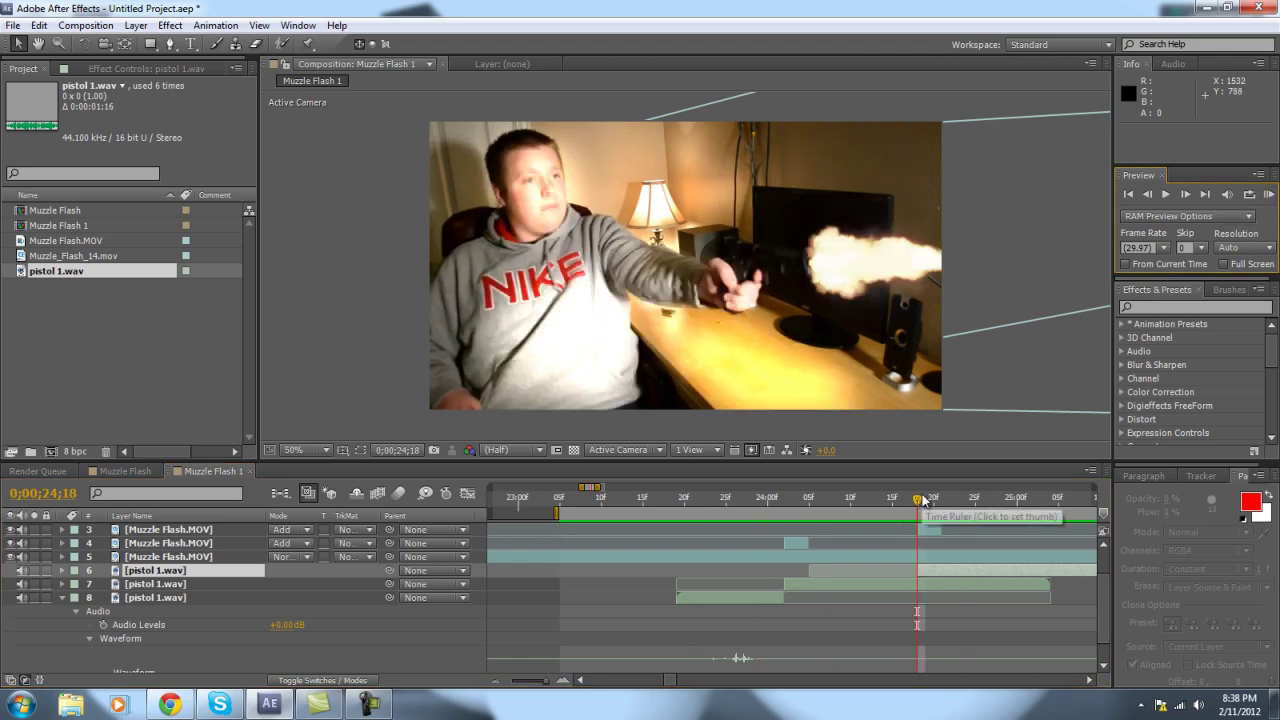
pyautogui.click(785, 505)
pyautogui.moveTo(785, 505); pyautogui.dragTo(967, 520)
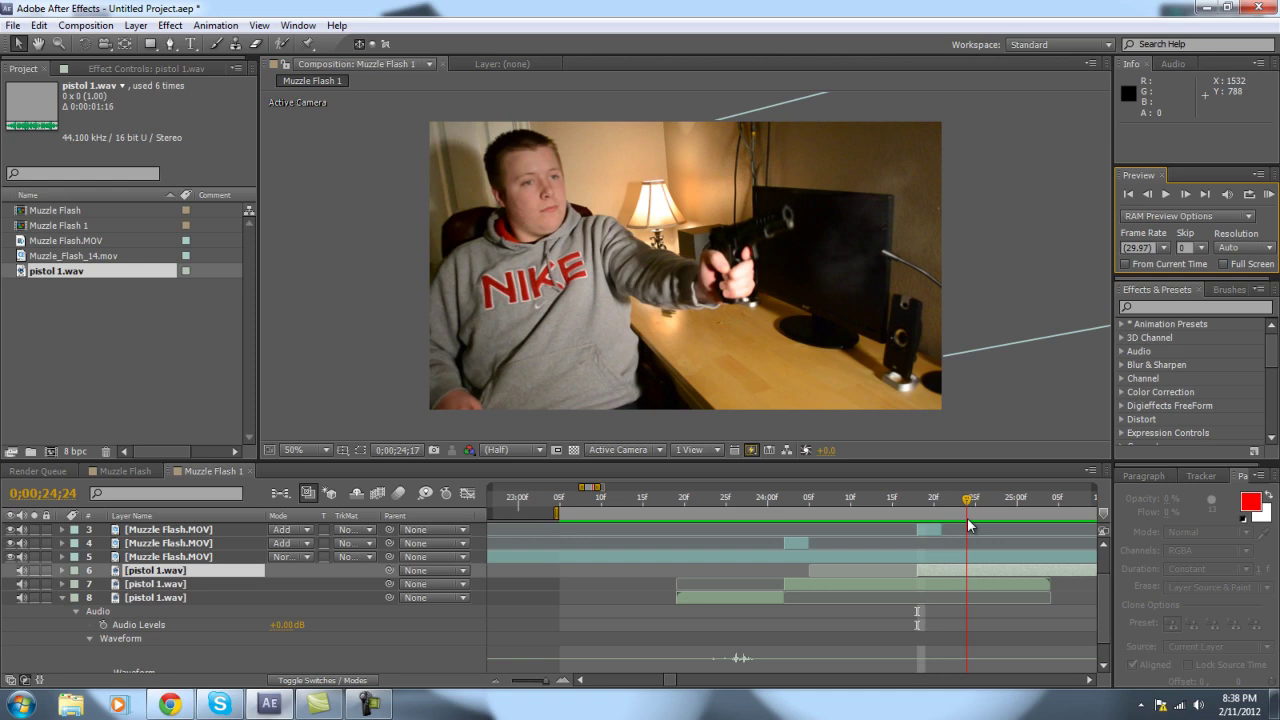
pyautogui.press('pageup')
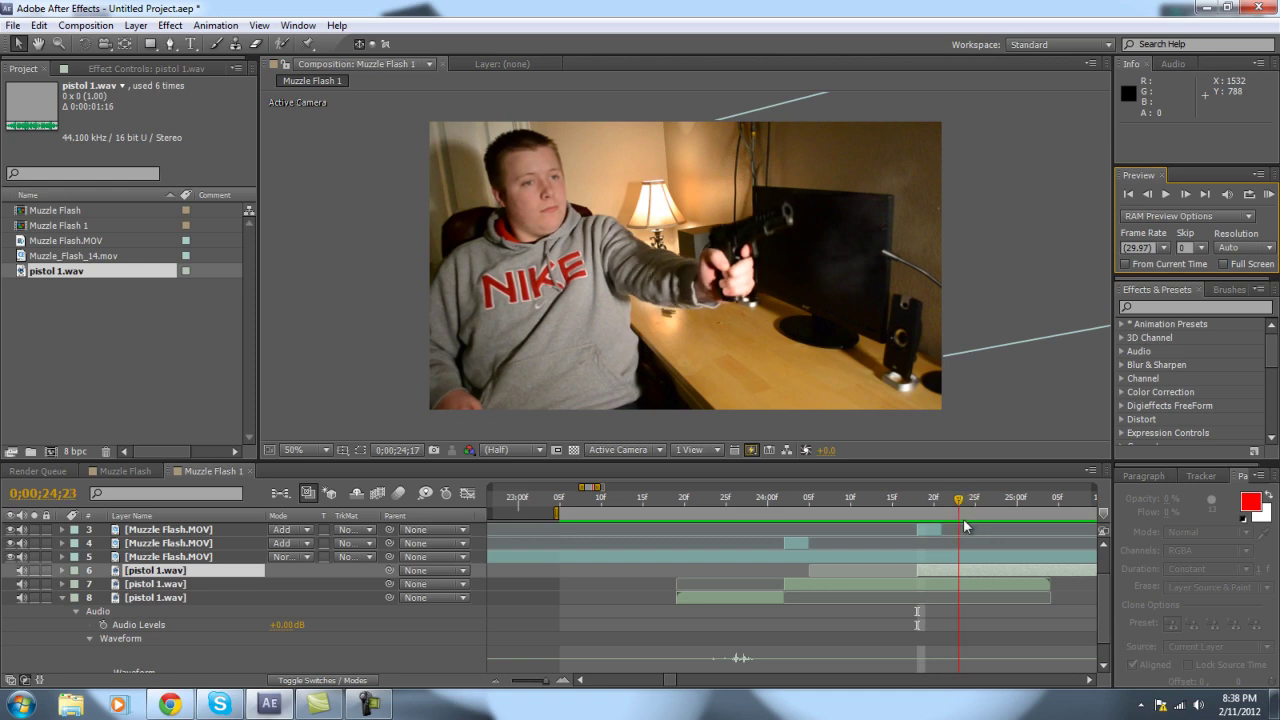